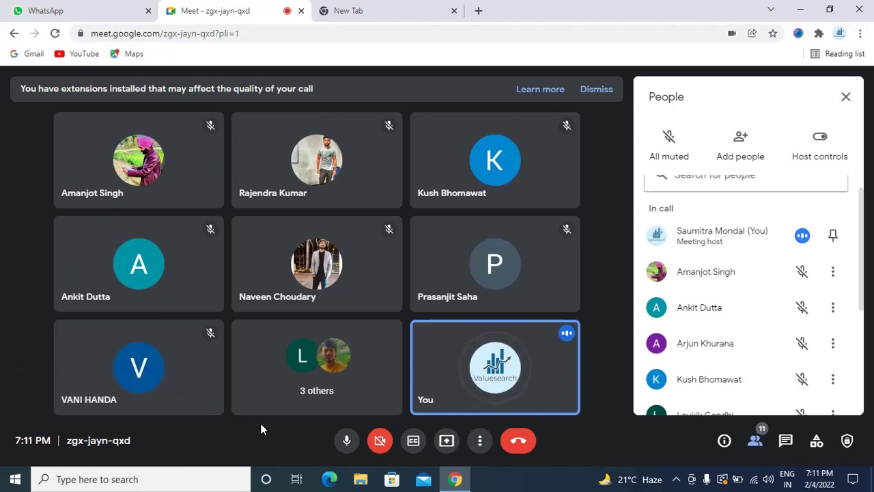
- Check the meeting's participant list, close it, and present the entire screen to the call
scroll(726, 332, down, 3)
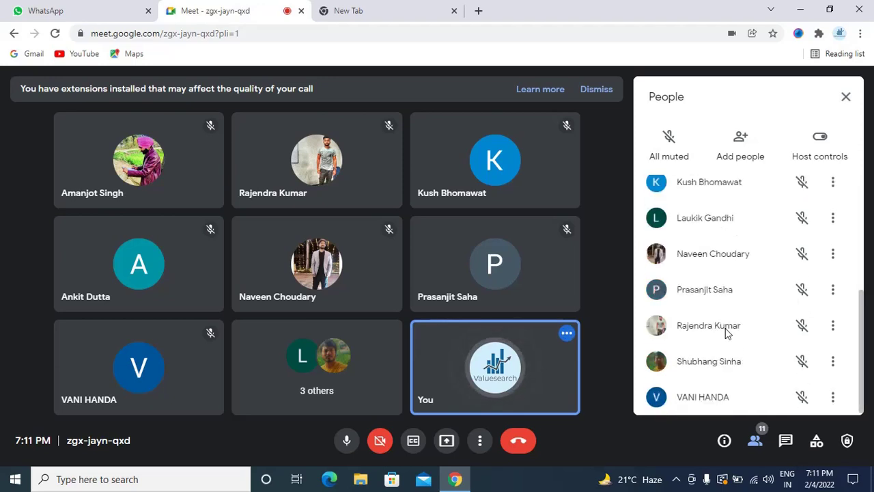
scroll(726, 332, up, 4)
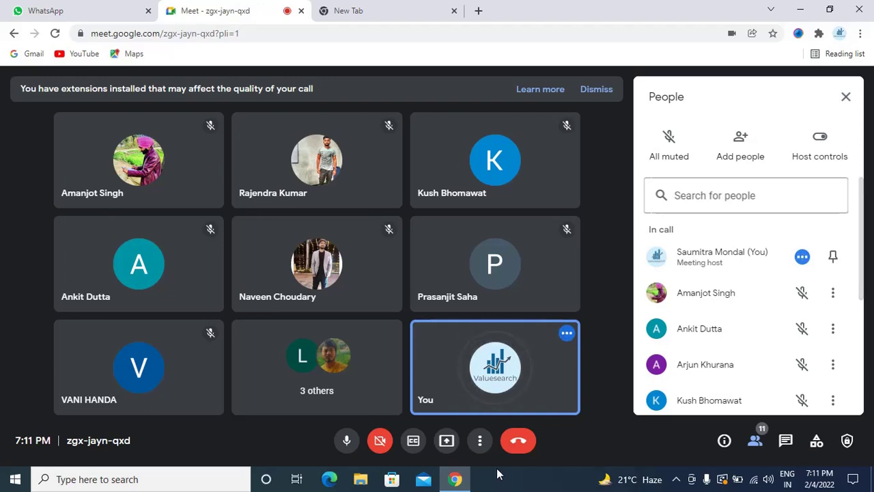
click(845, 96)
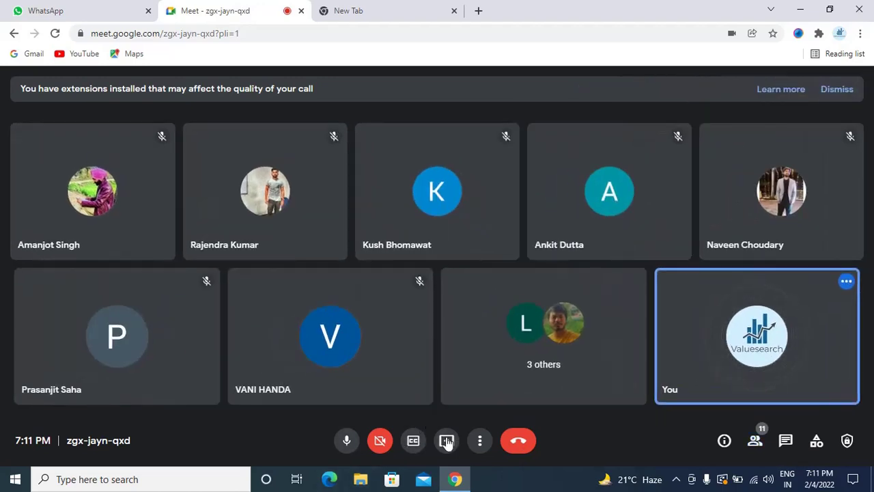
click(447, 442)
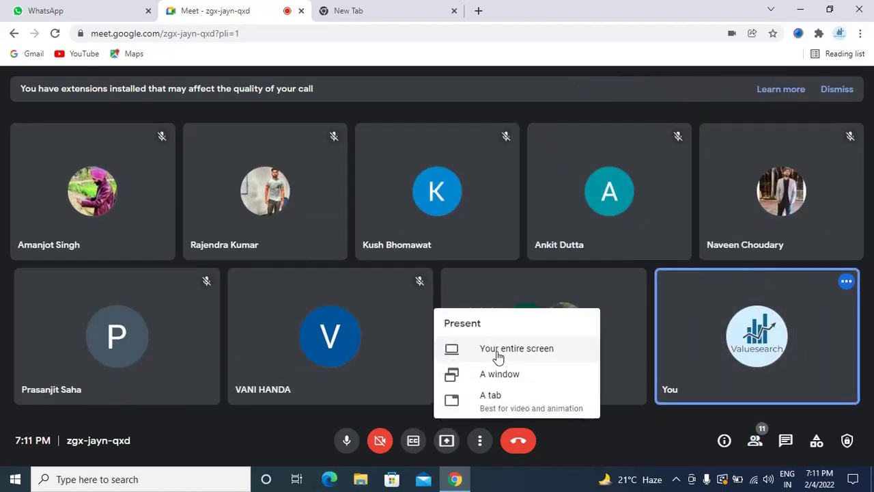
click(498, 358)
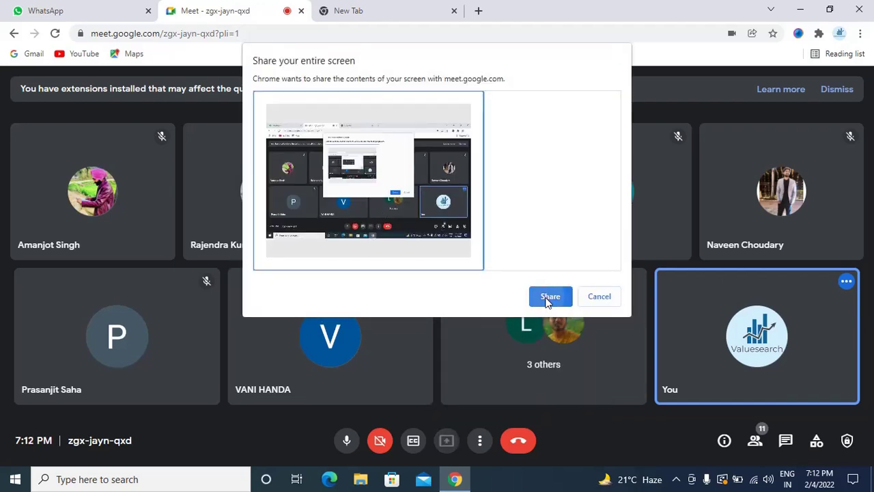
click(546, 298)
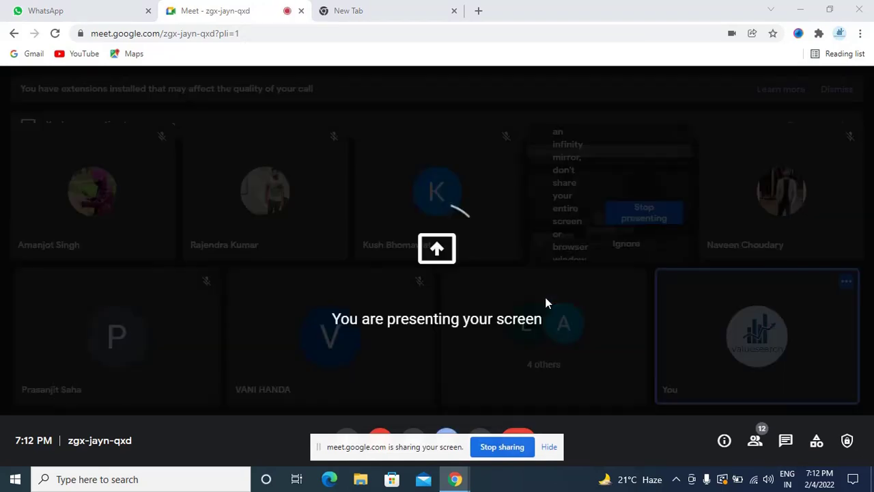
click(808, 8)
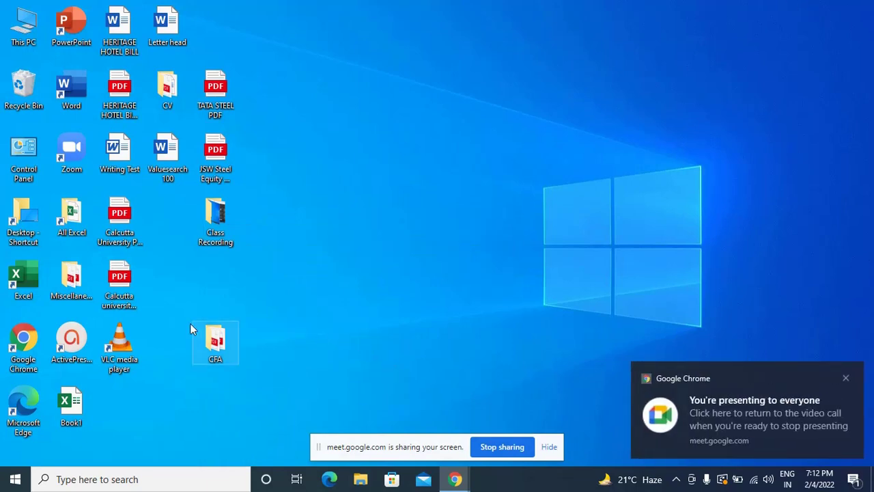
click(71, 341)
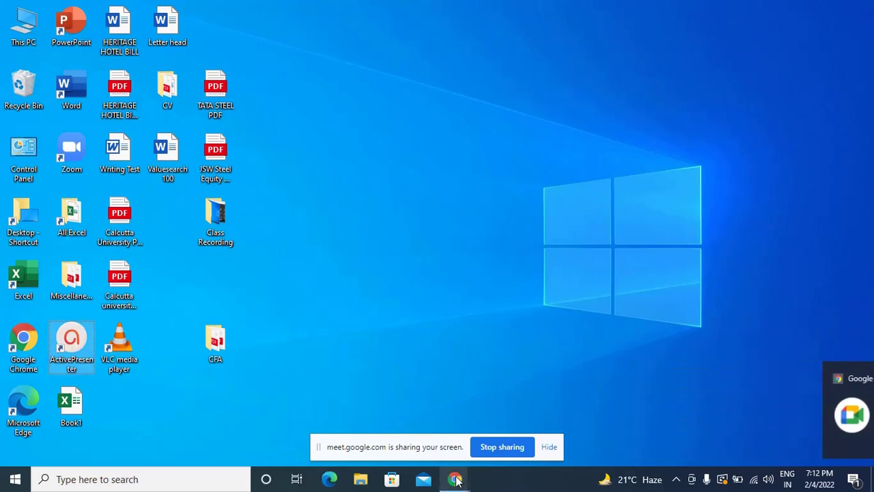
mouse_move(456, 479)
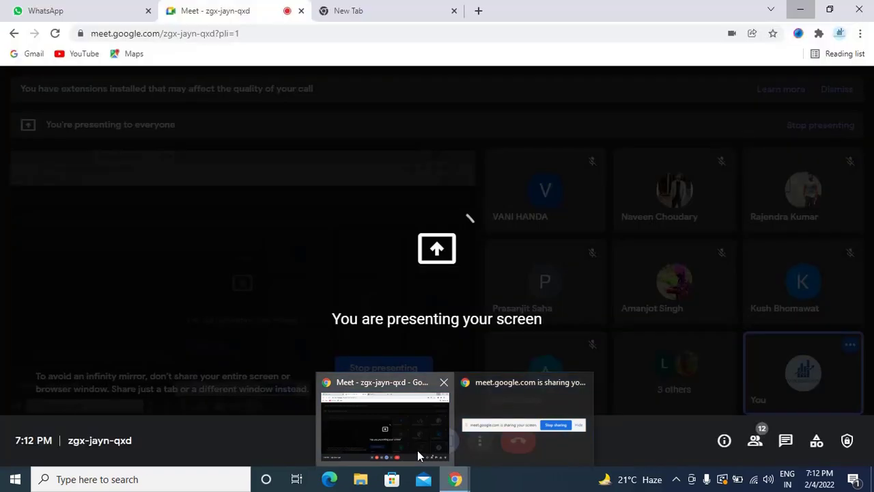
click(417, 450)
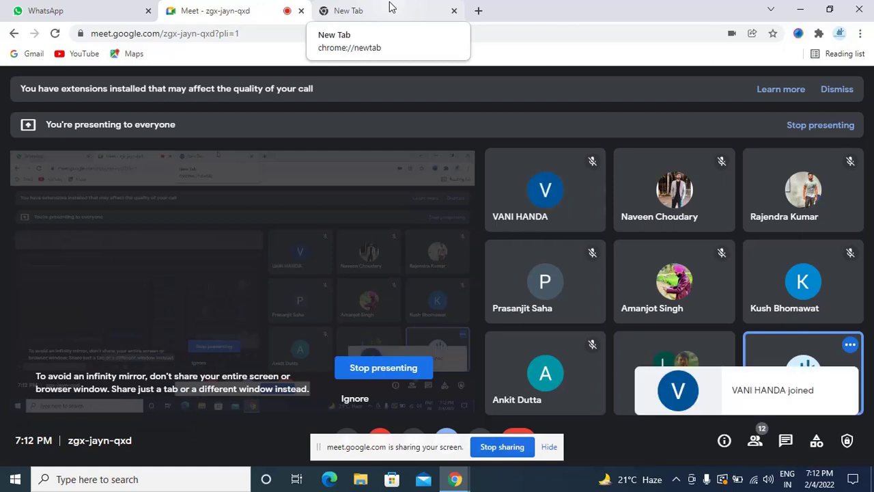
click(391, 6)
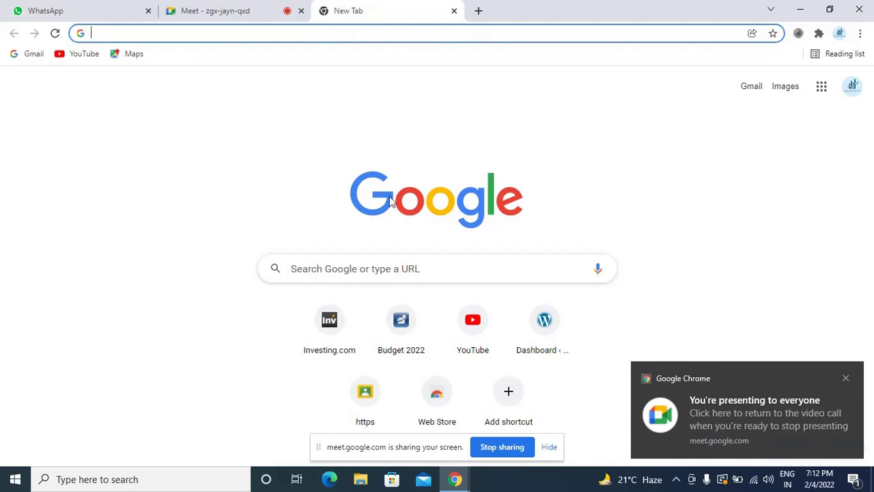
click(330, 262)
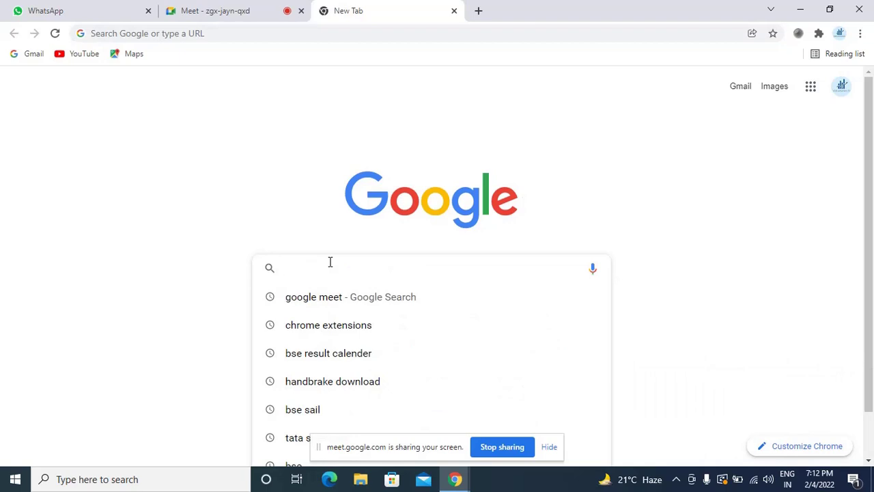
text(bse)
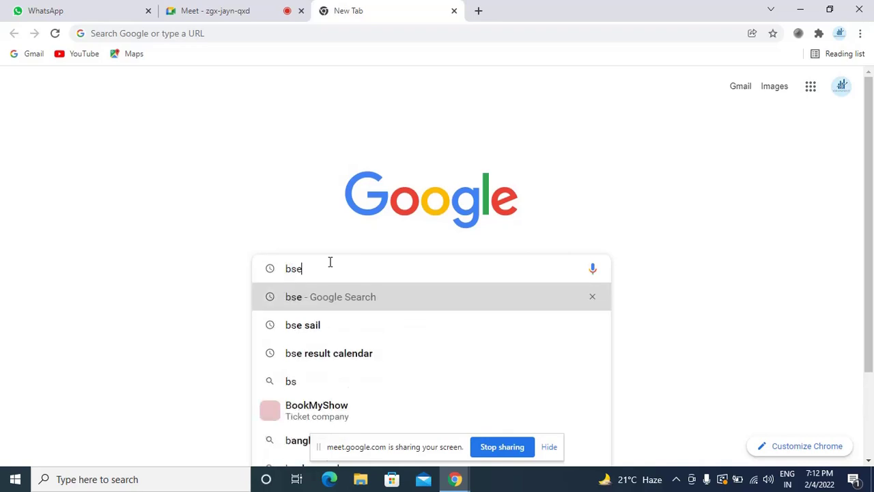
text( result)
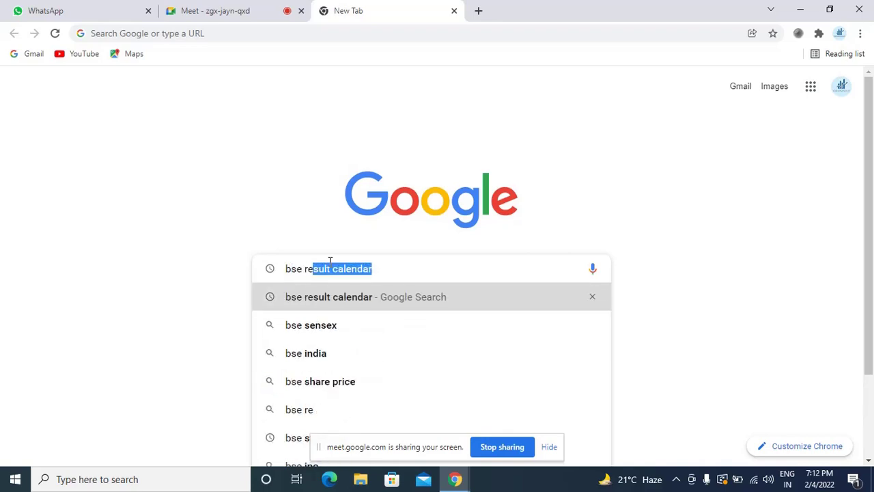
text( cale)
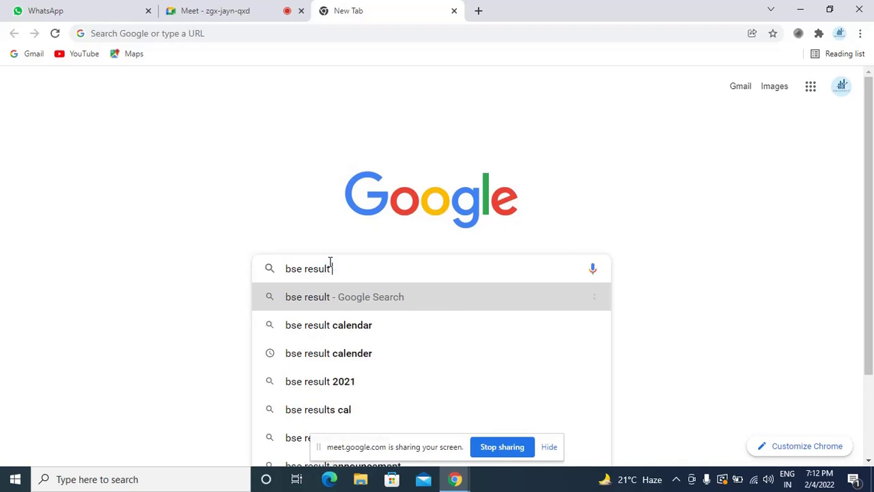
text(ndar)
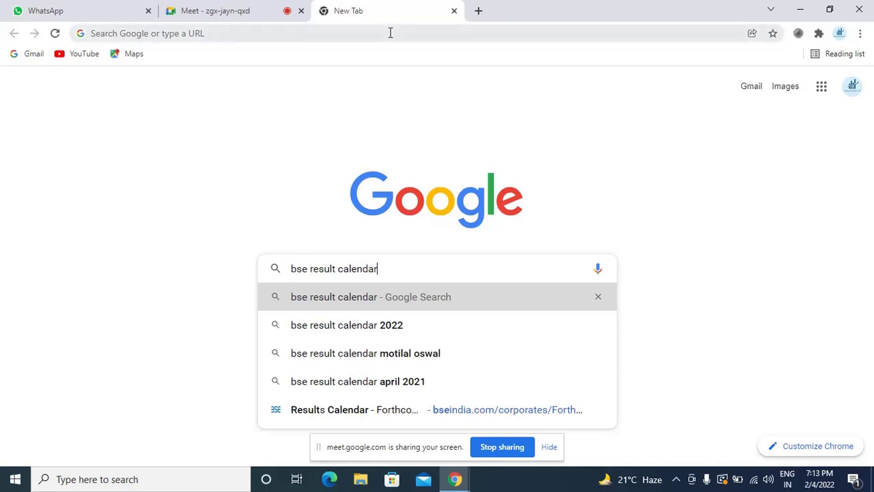
click(454, 10)
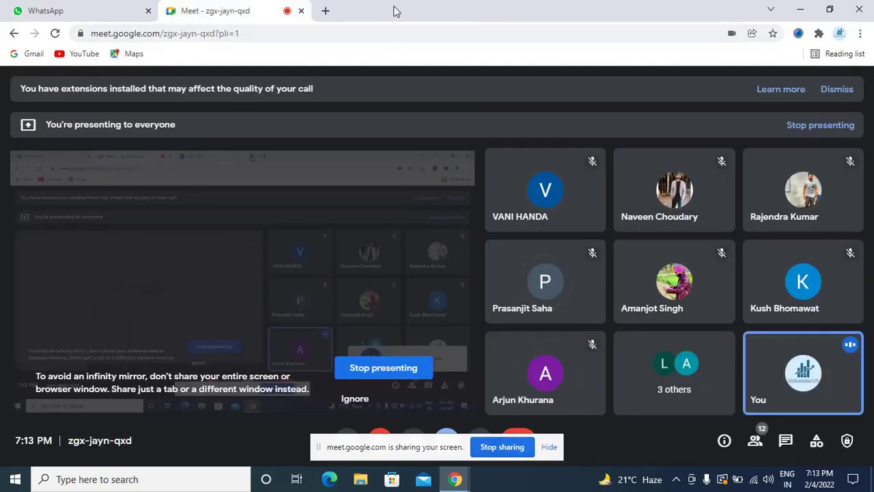
- Search Google for "bse results calendar" in a new browser tab
click(325, 11)
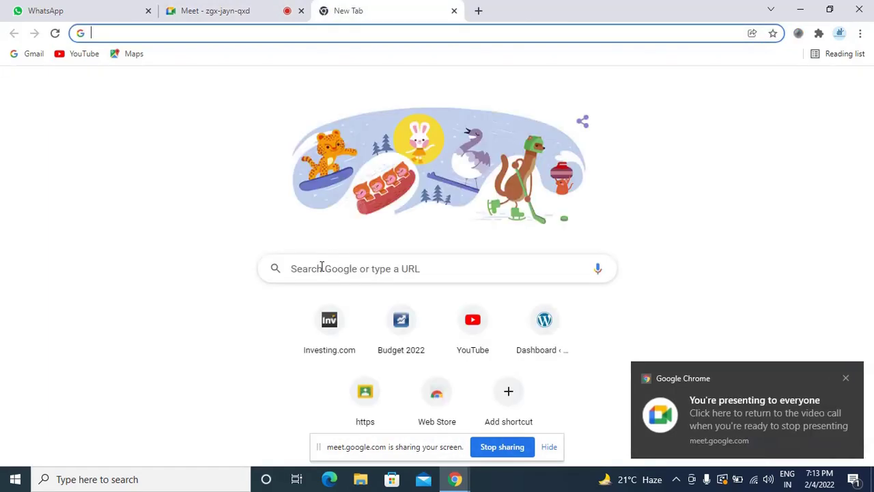
click(322, 267)
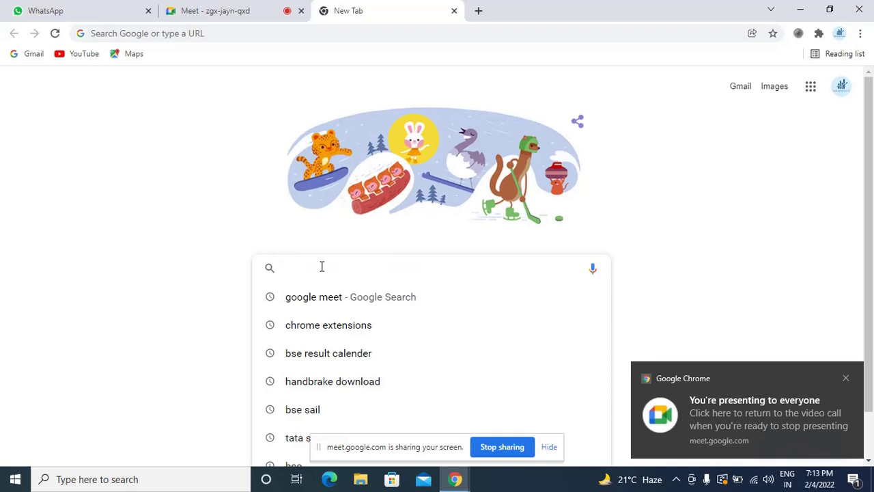
text(bse)
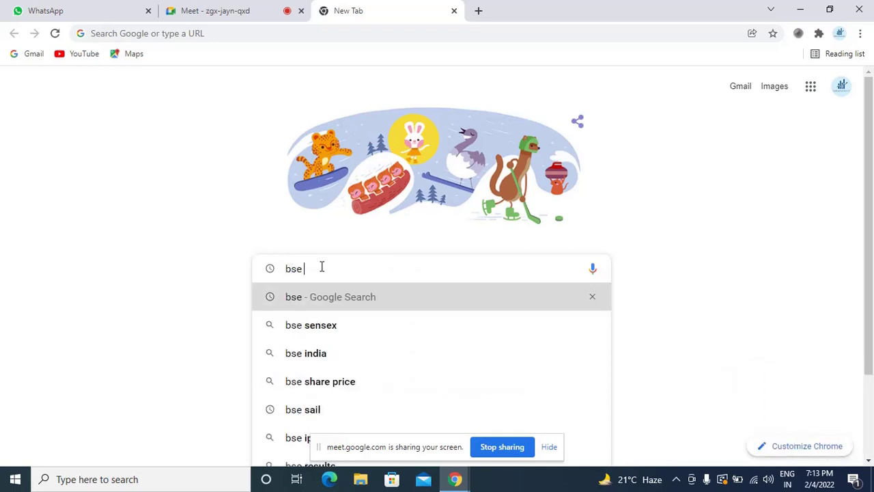
text( resu)
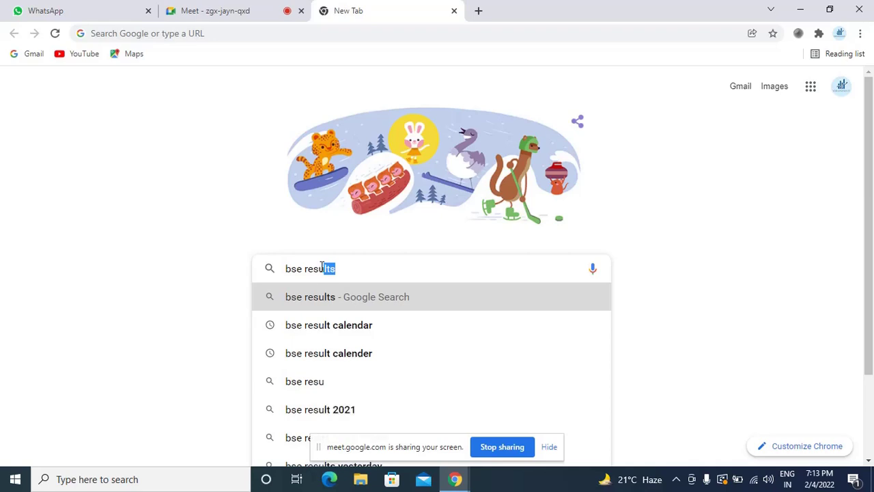
text(lts)
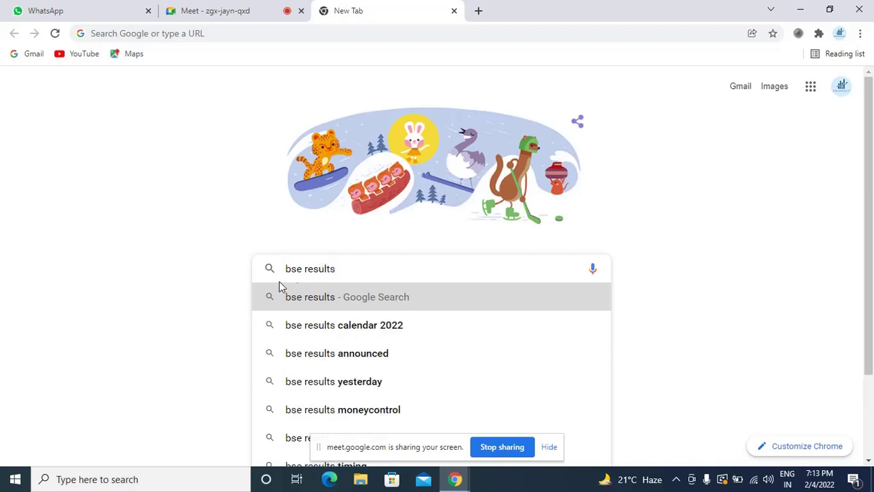
text( cale)
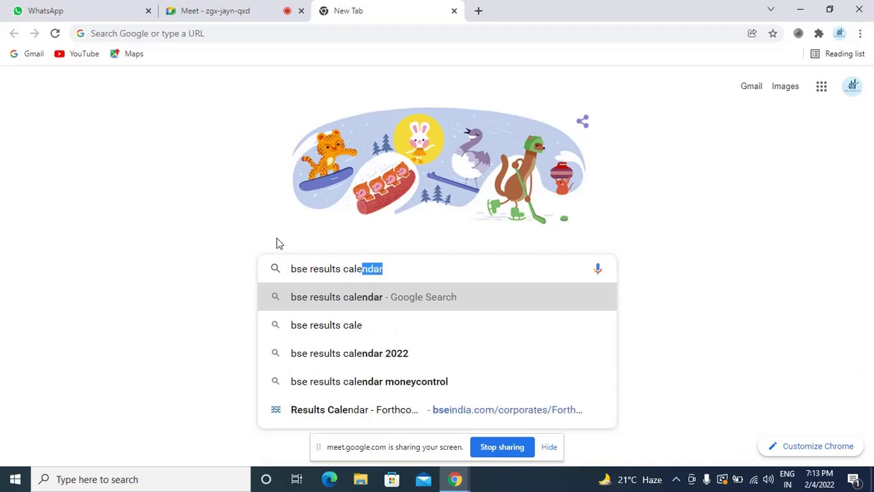
key(Right)
key(Return)
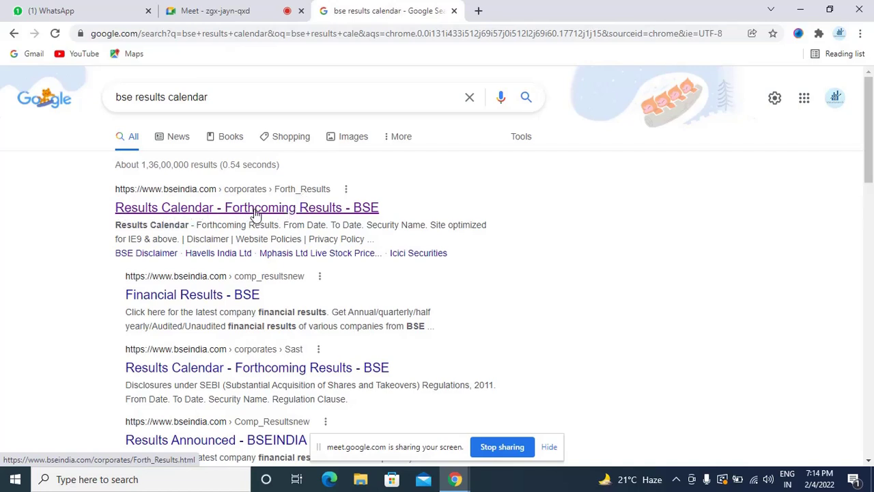
- Open BSE's Results Calendar - Forthcoming Results page from the search results and look over the listed securities and filter fields
click(328, 209)
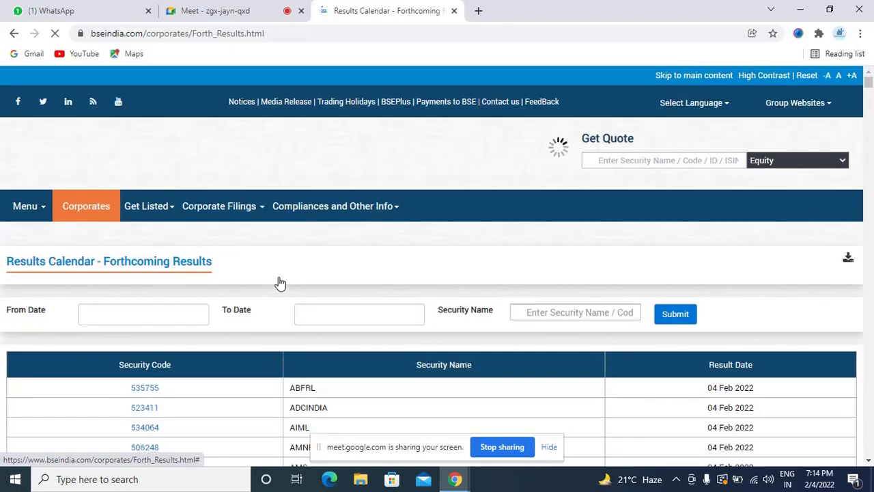
scroll(280, 283, down, 2)
scroll(280, 282, down, 2)
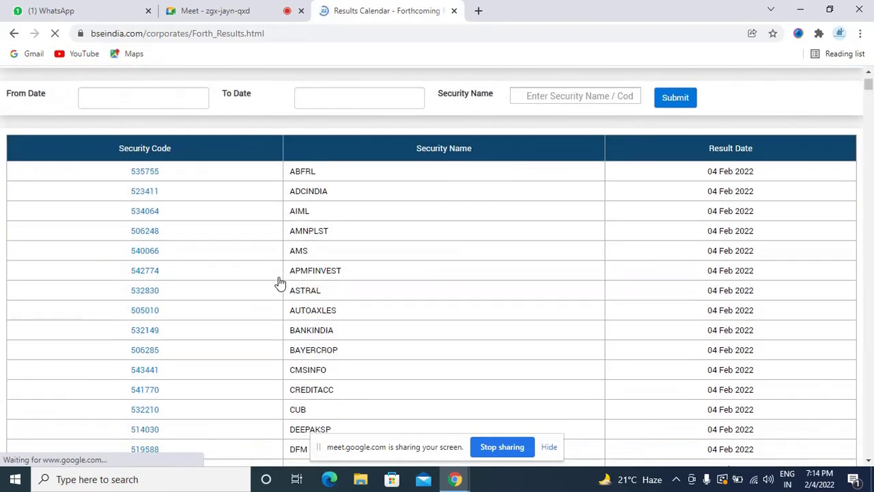
scroll(280, 283, up, 4)
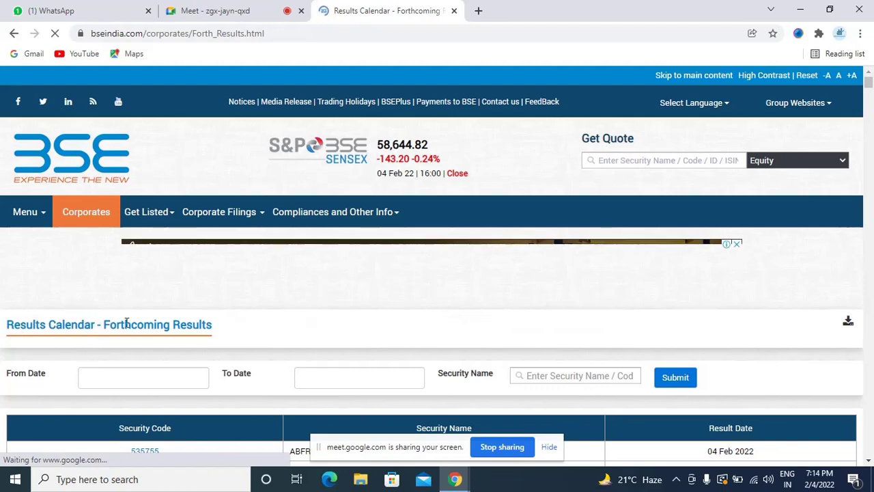
scroll(166, 335, down, 2)
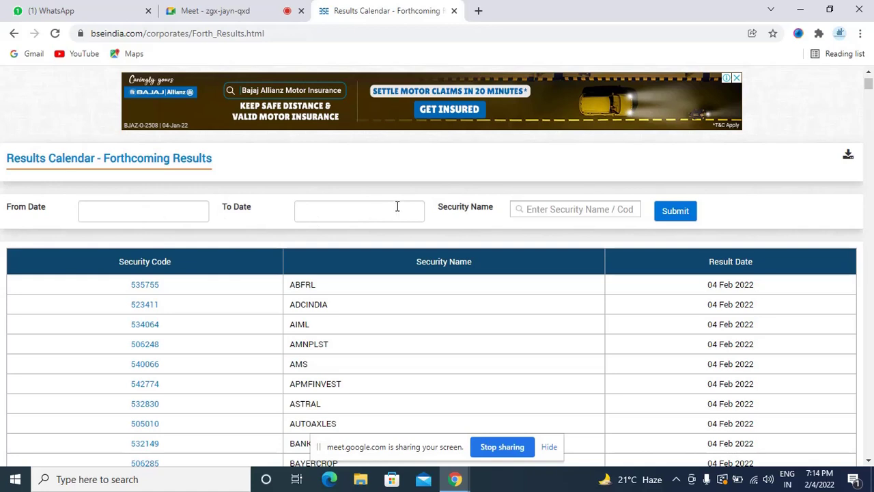
- Filter the forthcoming results calendar by the security name JSW STEEL LTD
click(561, 208)
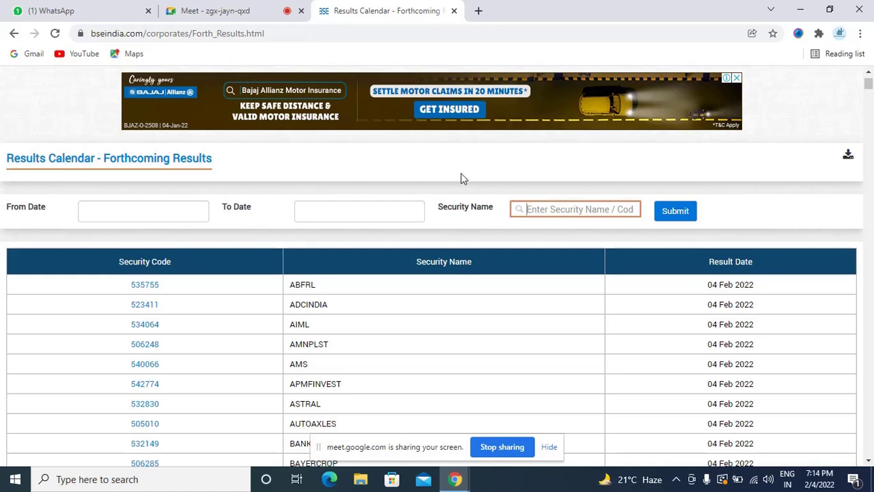
text(jsw)
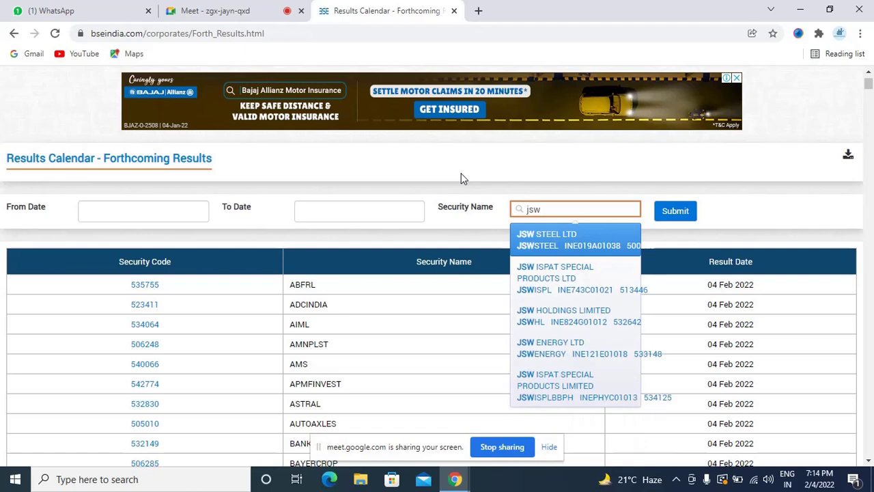
text( steel)
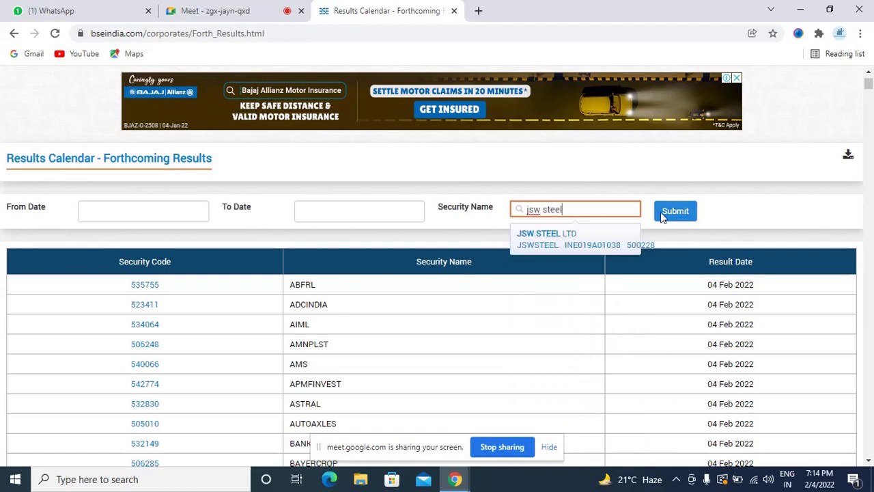
click(576, 239)
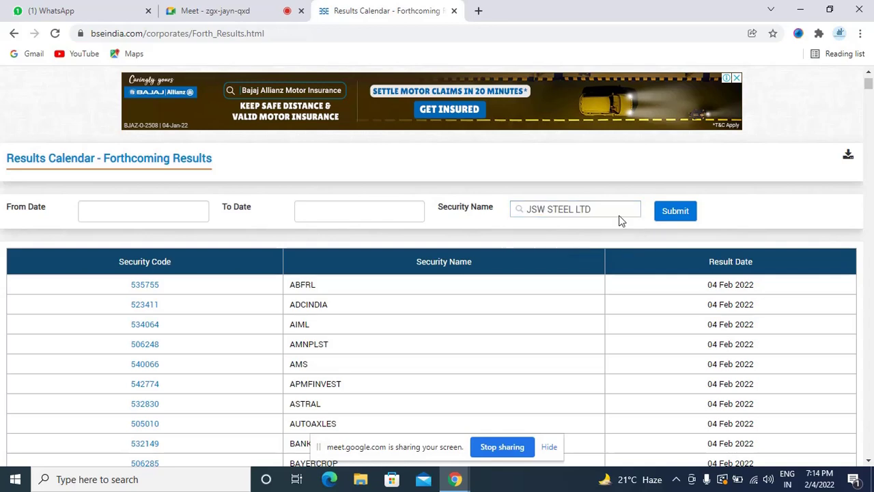
click(675, 213)
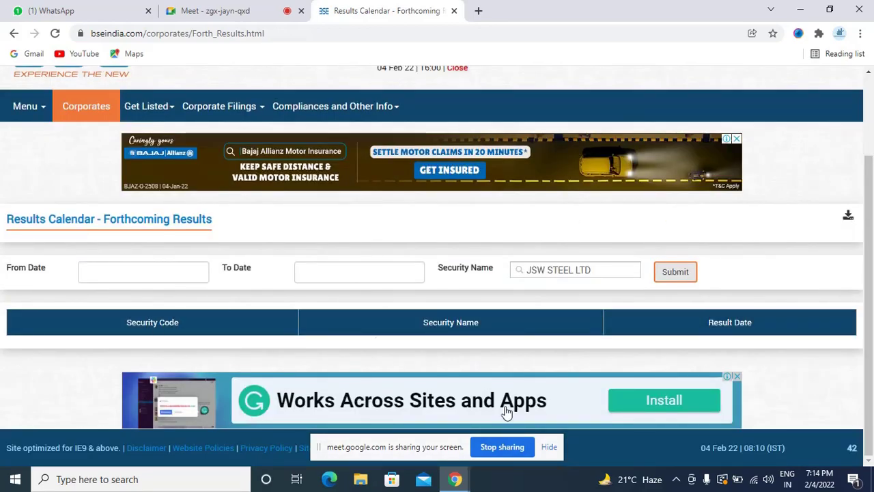
- Filter the JSW STEEL LTD results by a date range from 01/01/2022 to 18/02/2022
click(162, 270)
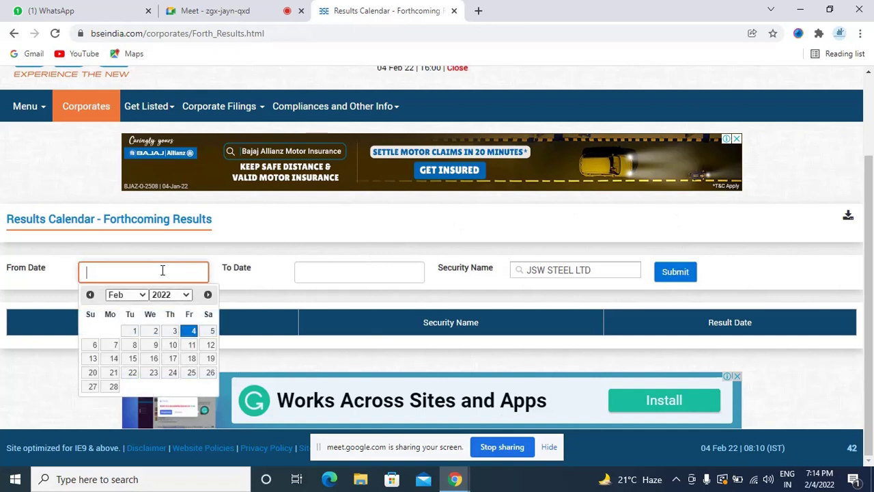
click(142, 295)
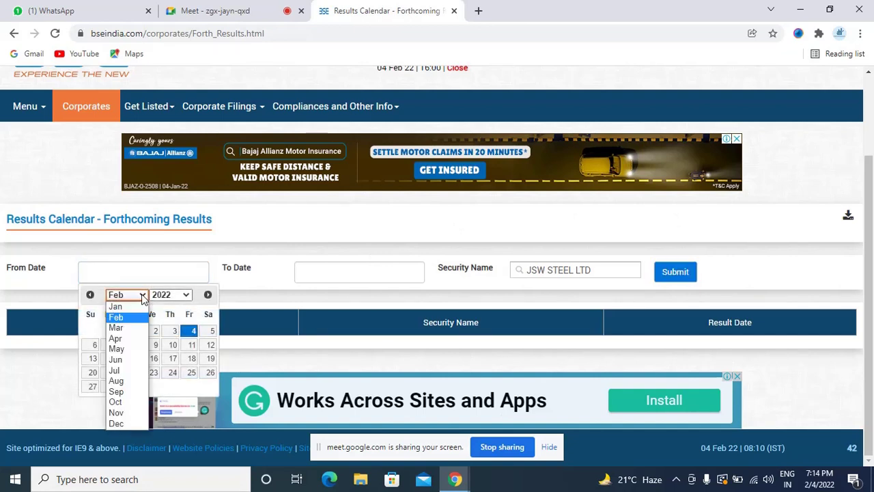
click(123, 309)
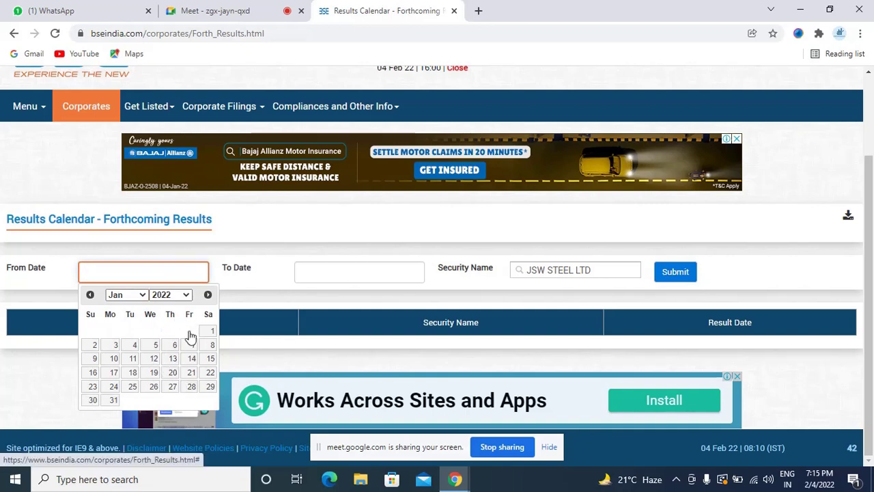
click(211, 332)
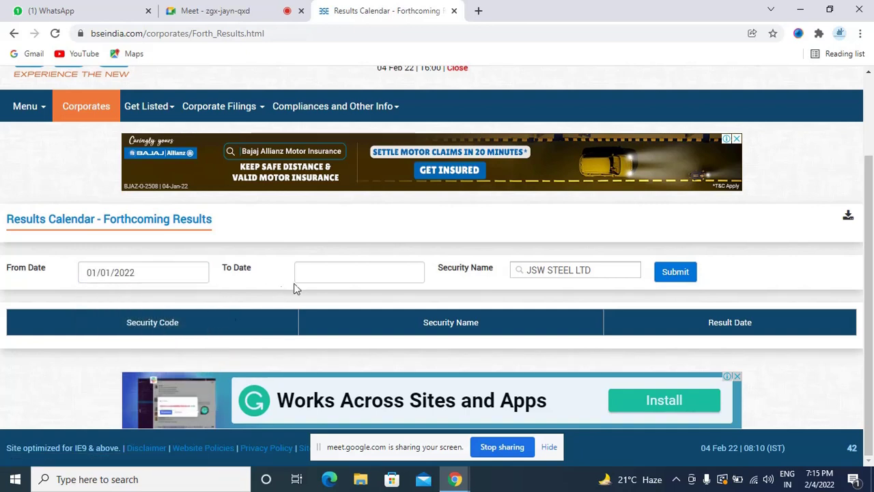
click(328, 271)
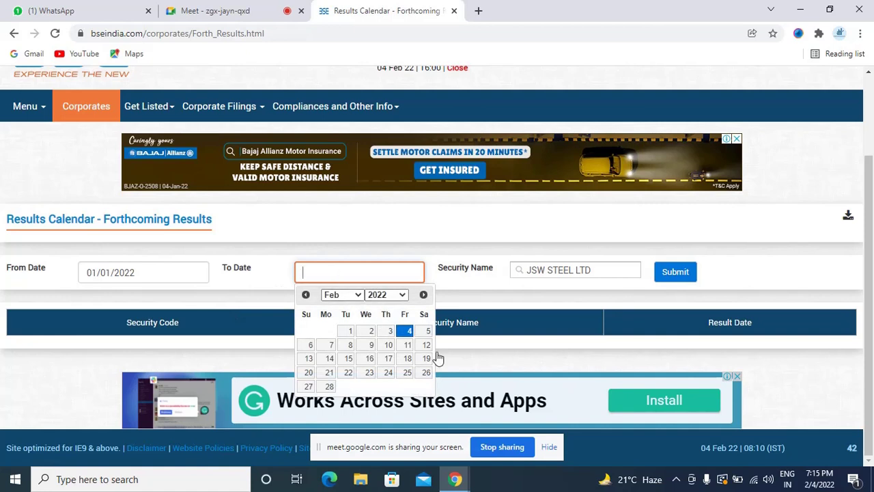
click(407, 358)
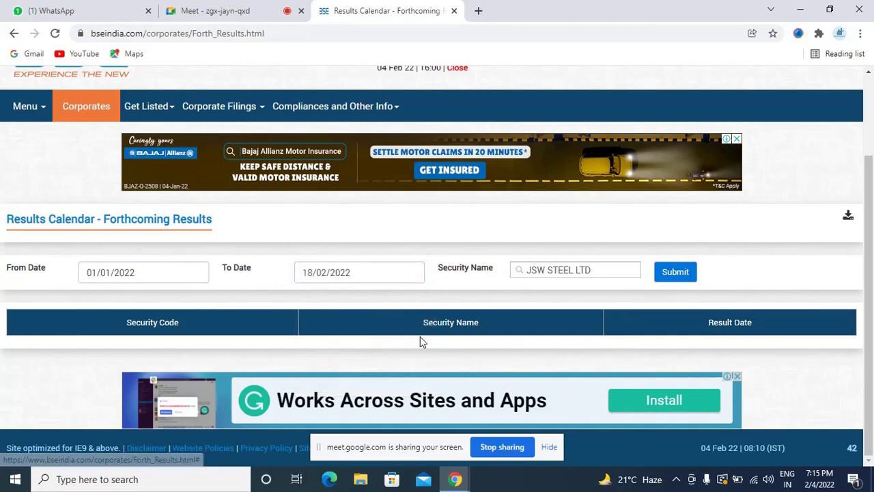
click(663, 278)
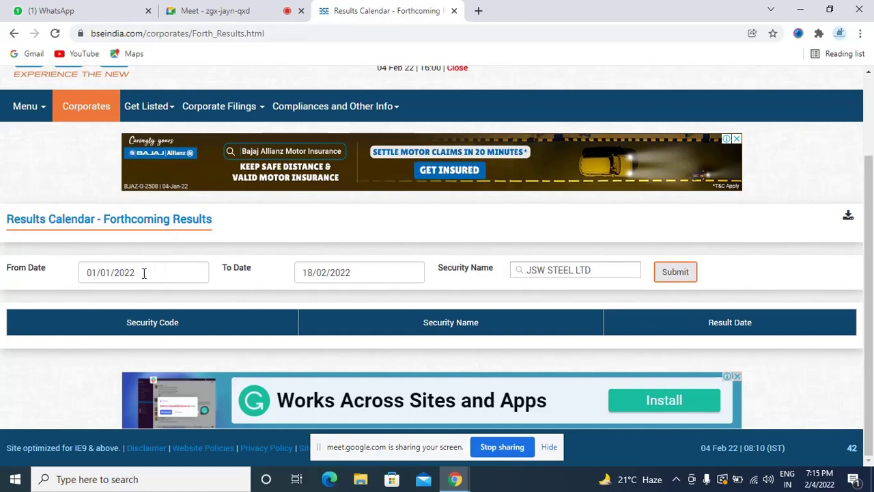
- Return to the Google results for "bse results calendar" and reopen BSE's Results Calendar - Forthcoming Results page
click(14, 33)
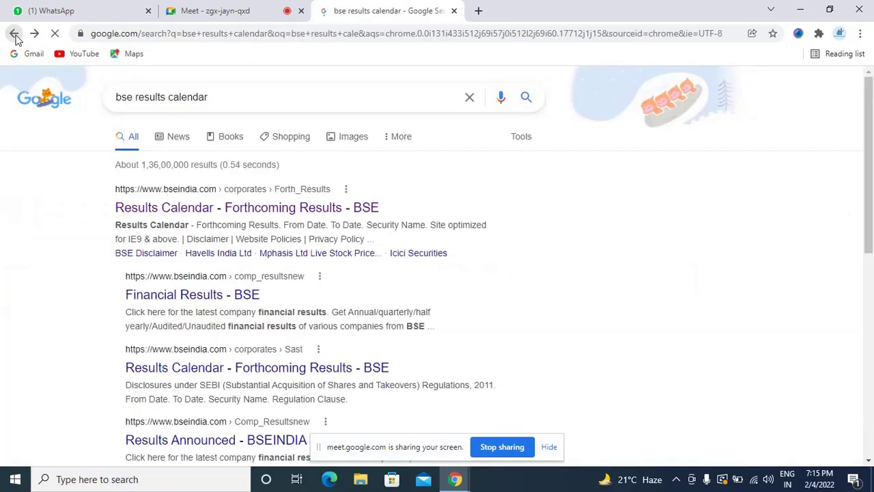
click(15, 35)
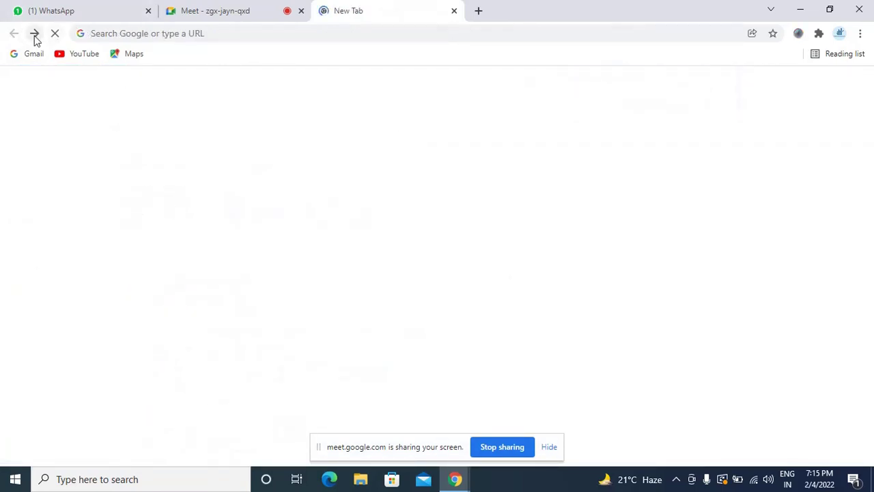
click(34, 34)
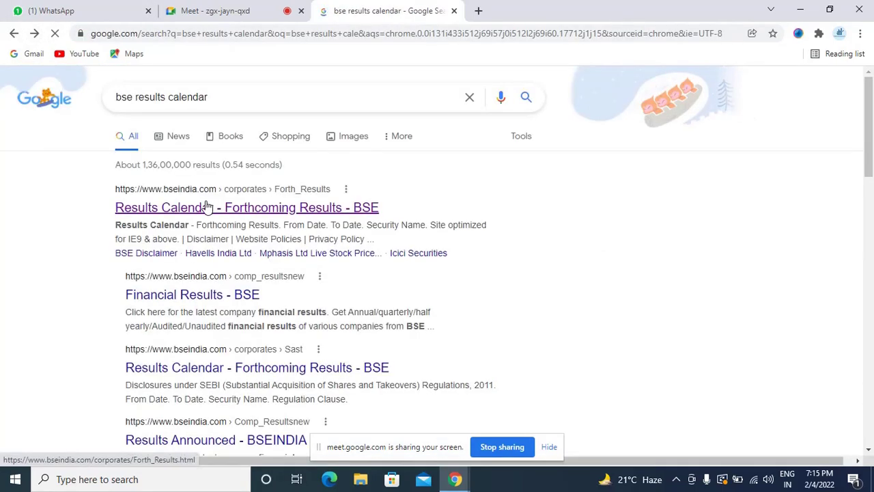
click(208, 207)
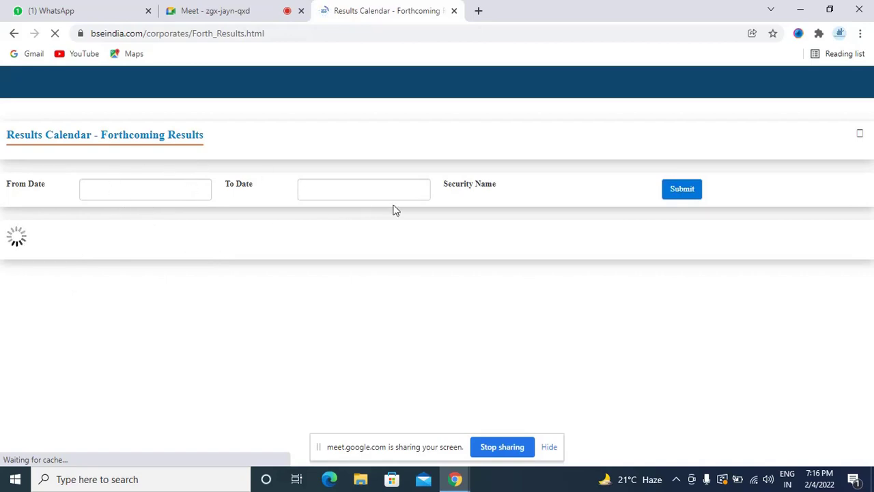
click(667, 194)
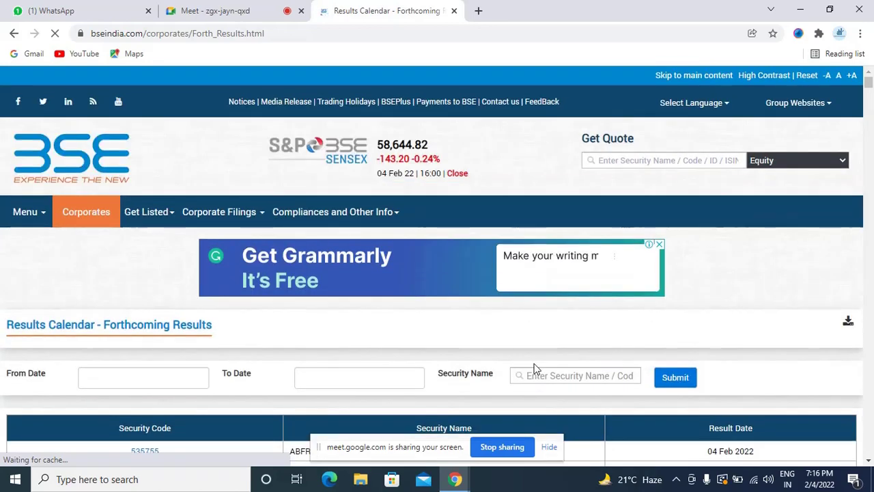
scroll(532, 368, down, 1)
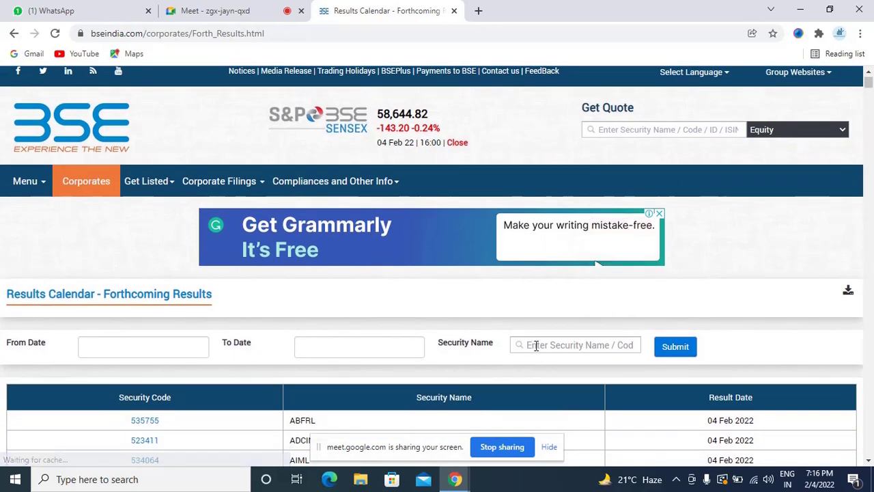
- Check the ongoing Google Meet call and return to the BSE results calendar
click(536, 345)
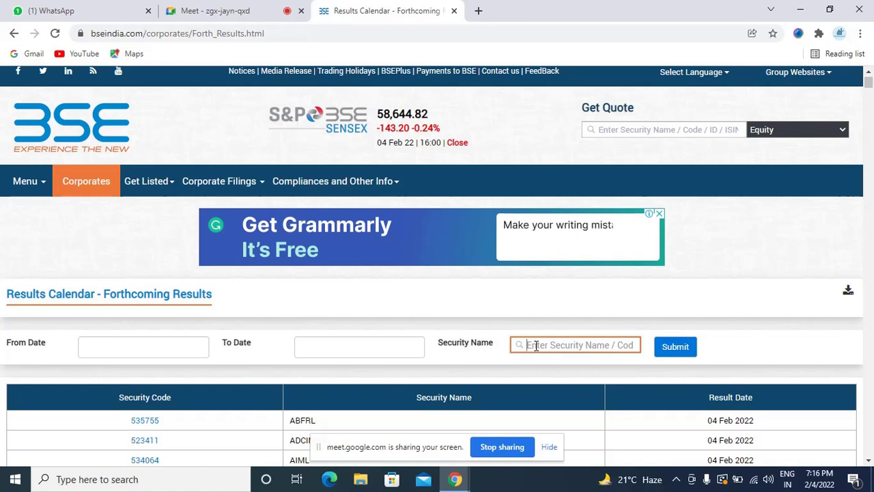
click(232, 10)
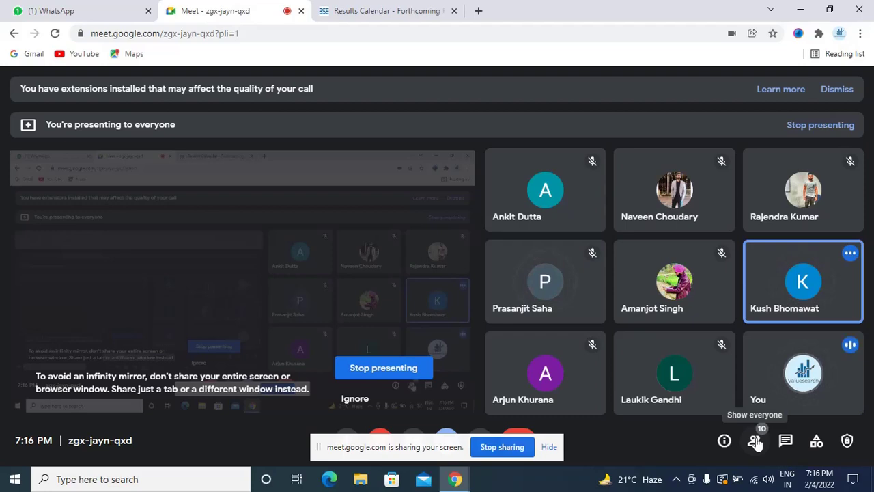
click(383, 11)
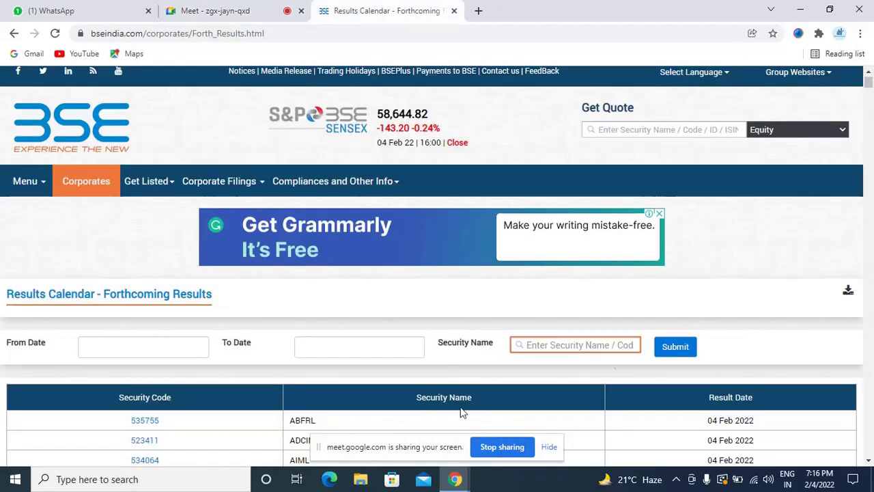
- Filter the forthcoming results calendar by the security name TATA MOTORS LTD
text(tata)
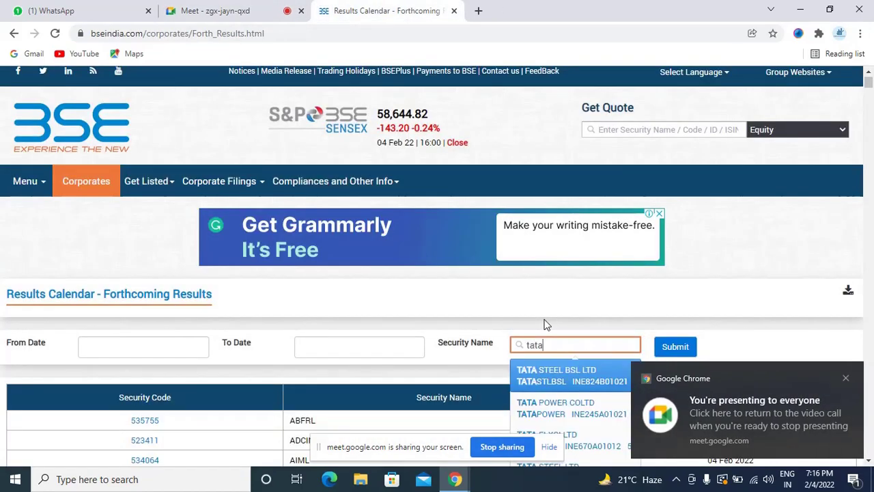
text( mot)
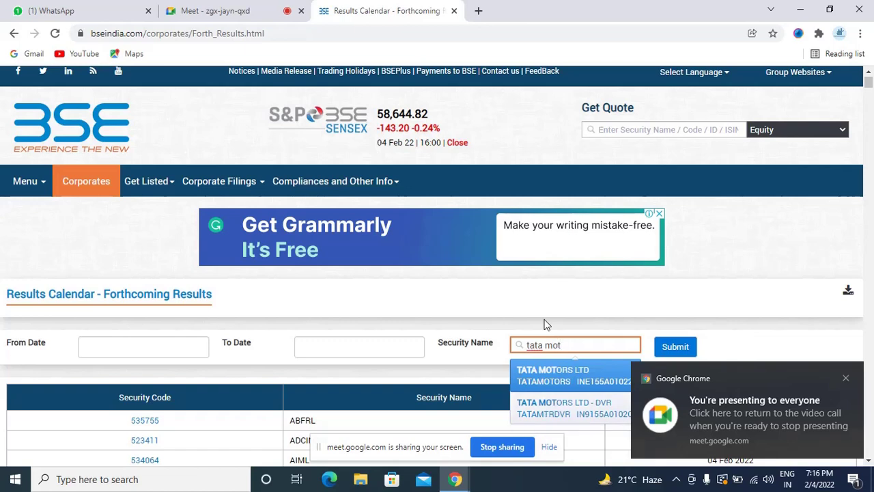
click(557, 371)
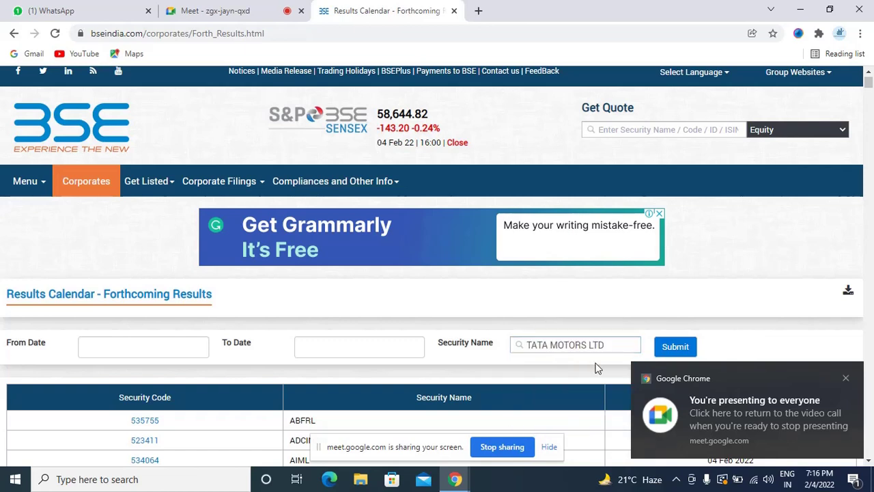
click(669, 346)
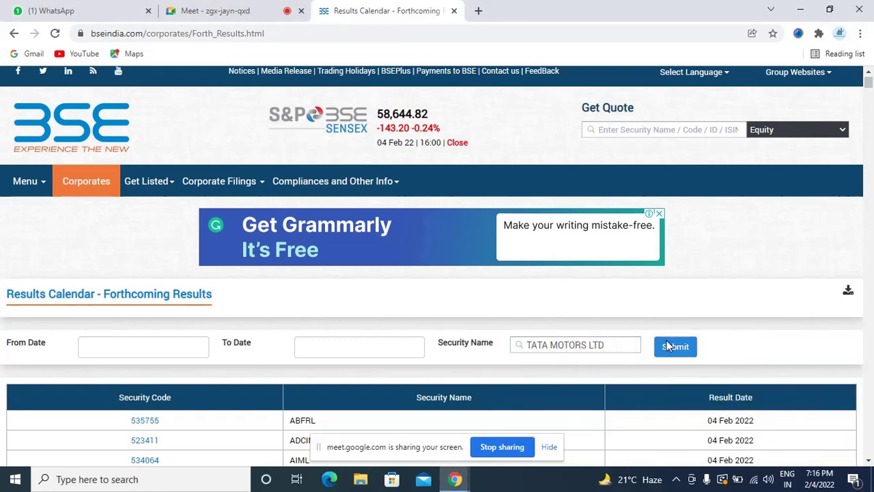
click(669, 347)
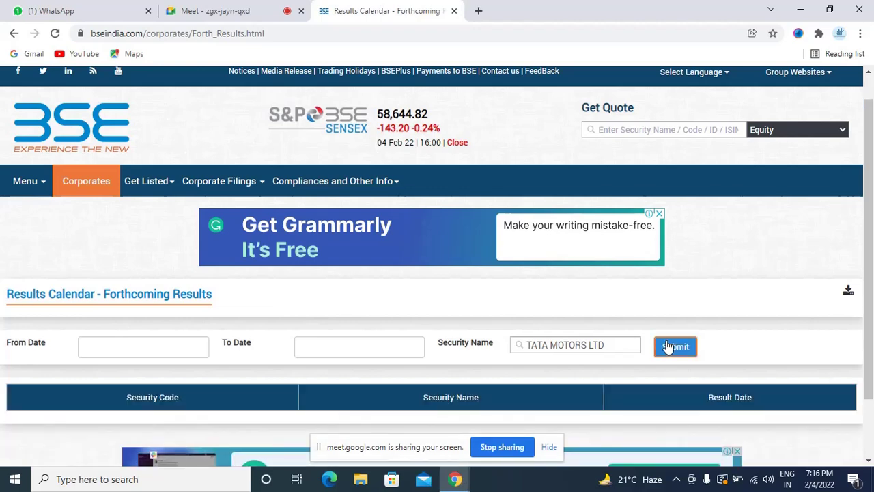
scroll(668, 346, down, 2)
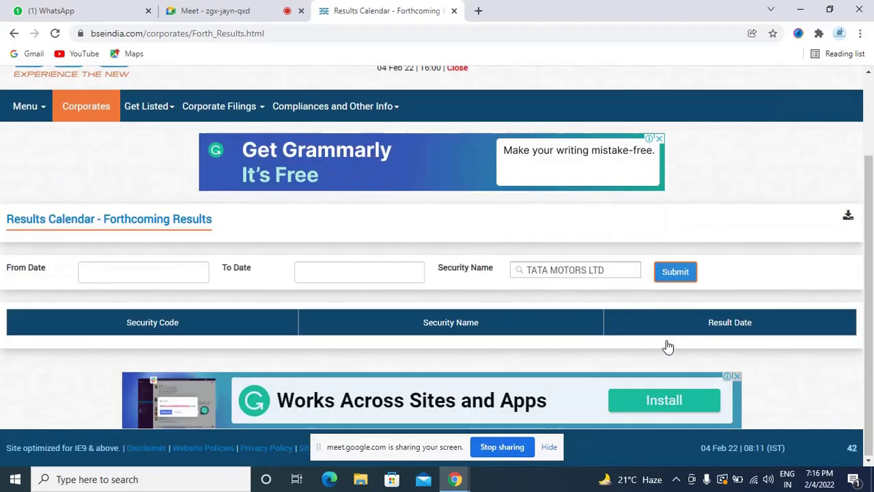
- Replace the security name with REPCO HOME FINANCE LTD and filter the forthcoming results by it
click(607, 268)
key(BackSpace)
key(BackSpace)
key(BackSpace)
key(BackSpace)
key(BackSpace)
key(BackSpace)
key(BackSpace)
key(BackSpace)
key(BackSpace)
key(BackSpace)
key(BackSpace)
key(BackSpace)
key(BackSpace)
key(BackSpace)
key(BackSpace)
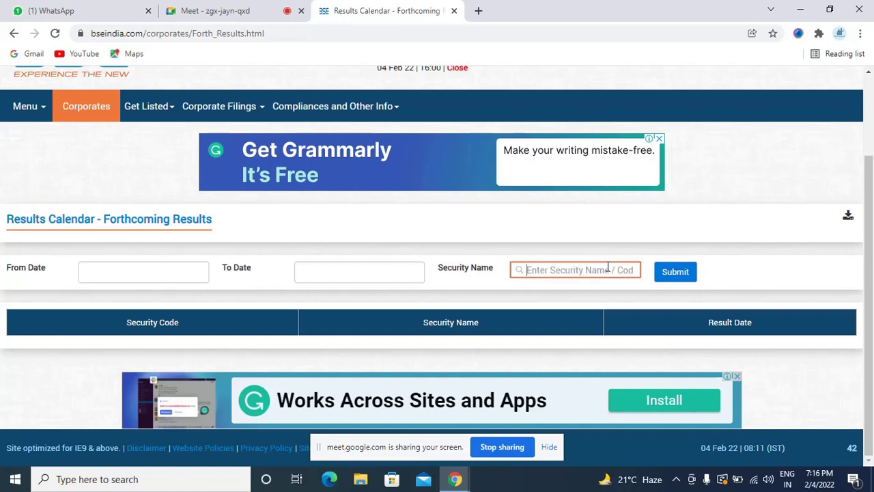
text(r)
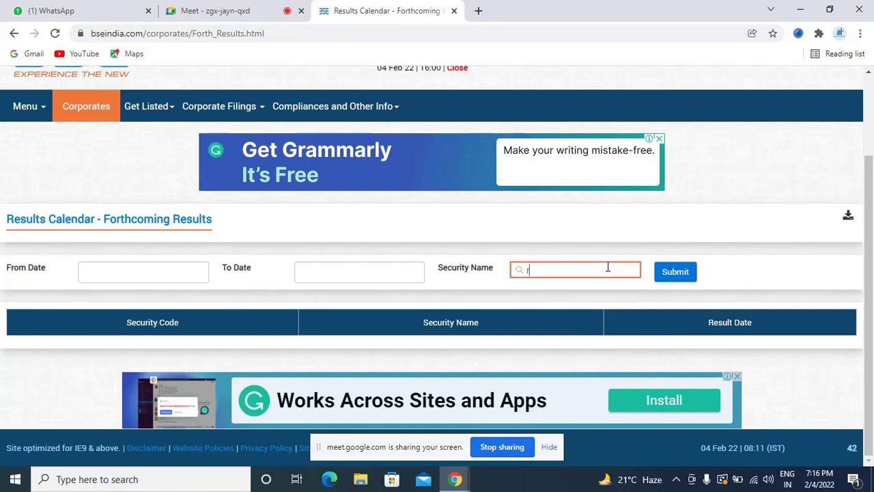
text(epco home)
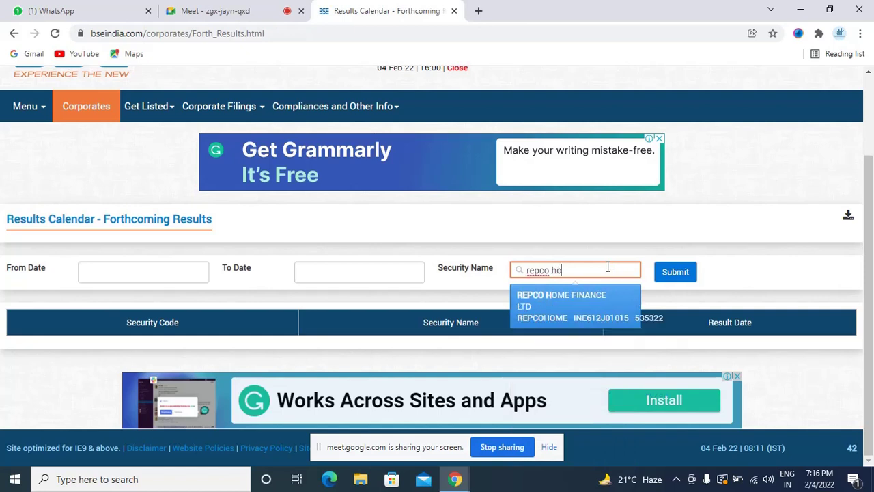
click(596, 312)
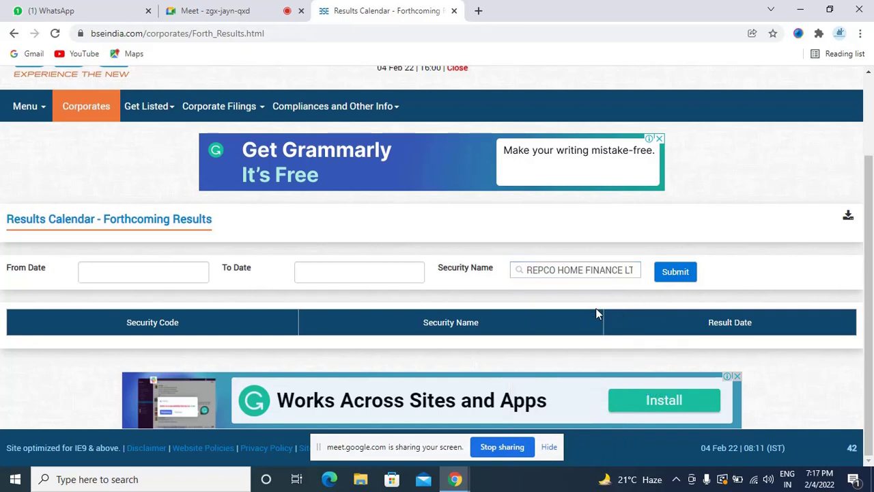
click(656, 276)
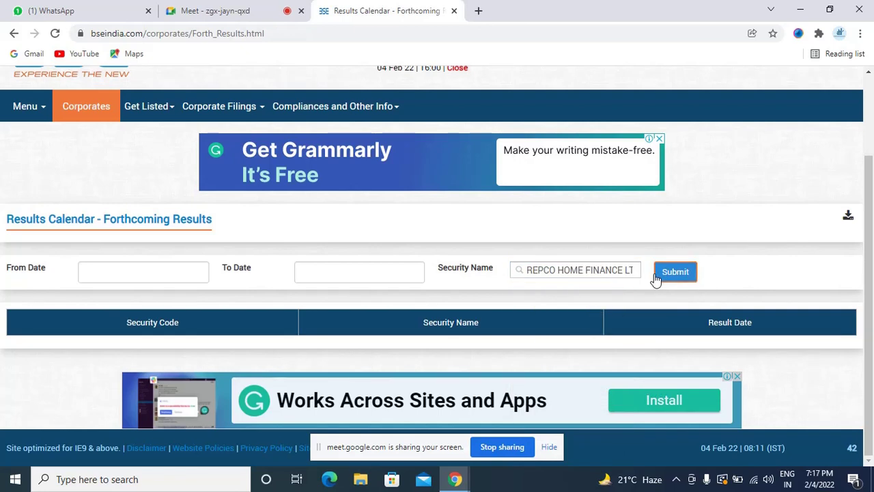
- Filter the forthcoming results by the security name JINDAL STEEL POWER LTD instead and enlarge the page to 125%
click(625, 270)
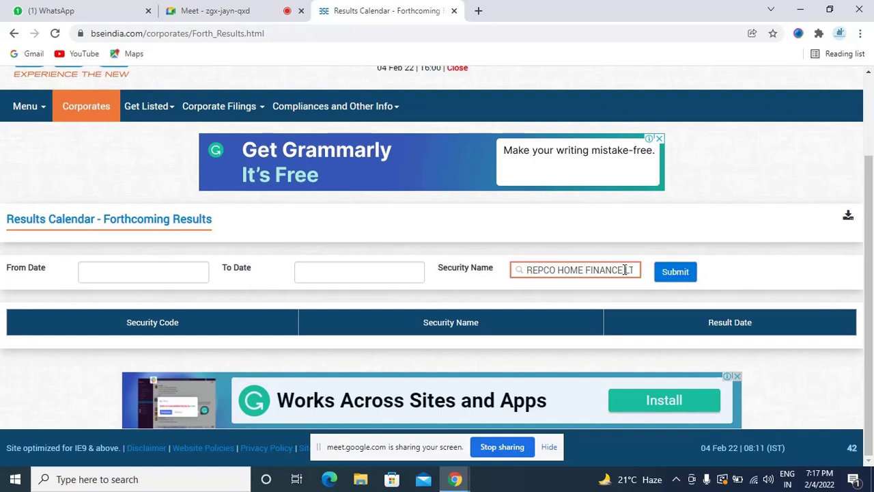
key(BackSpace)
key(BackSpace)
key(BackSpace)
key(BackSpace)
key(BackSpace)
key(BackSpace)
key(BackSpace)
key(BackSpace)
key(BackSpace)
key(BackSpace)
key(BackSpace)
key(BackSpace)
key(BackSpace)
key(BackSpace)
key(BackSpace)
key(BackSpace)
key(BackSpace)
key(BackSpace)
key(BackSpace)
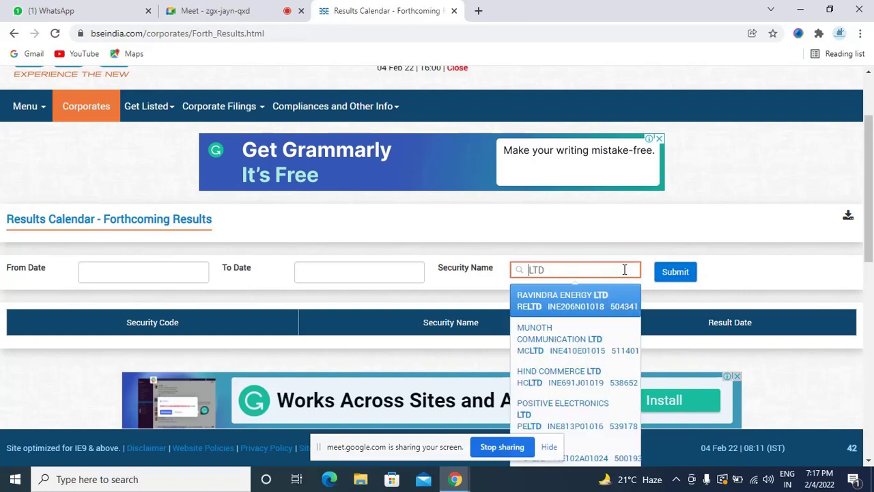
key(Delete)
key(Delete)
key(Delete)
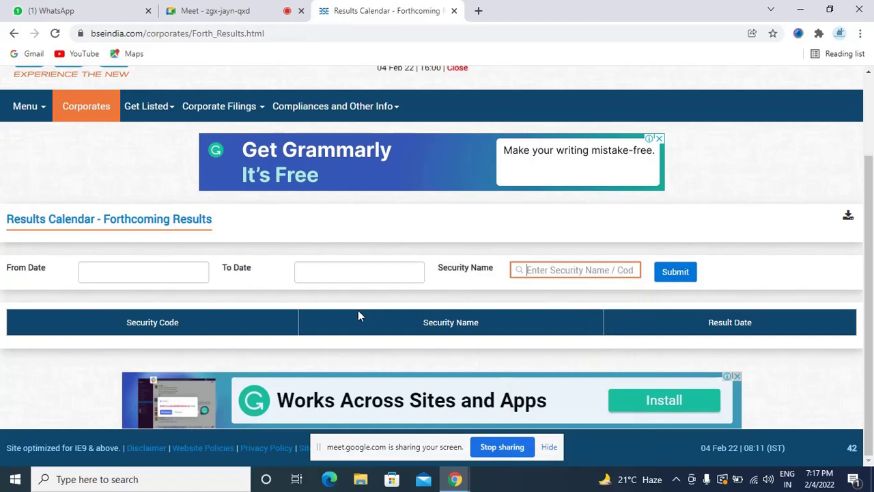
text(jindal)
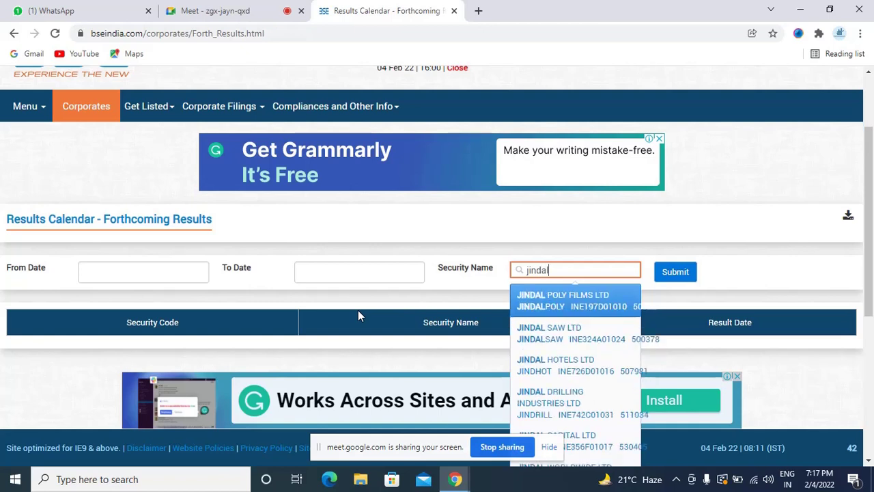
text( steel)
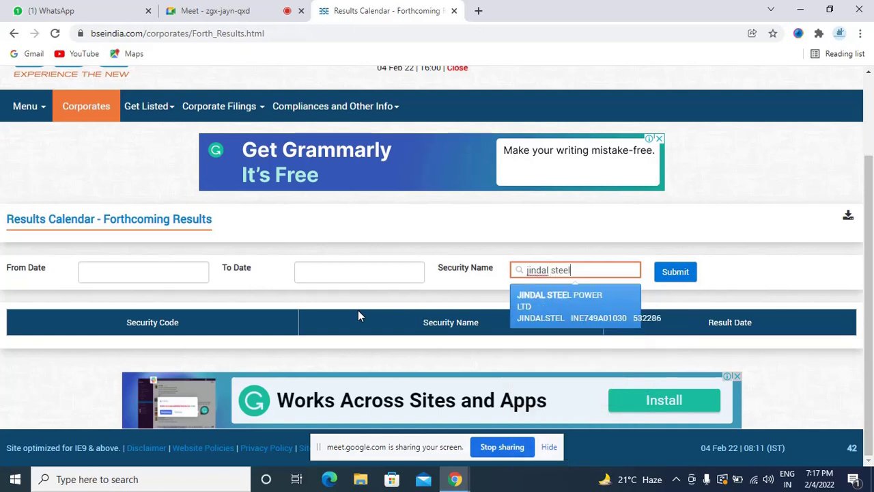
click(565, 312)
click(682, 273)
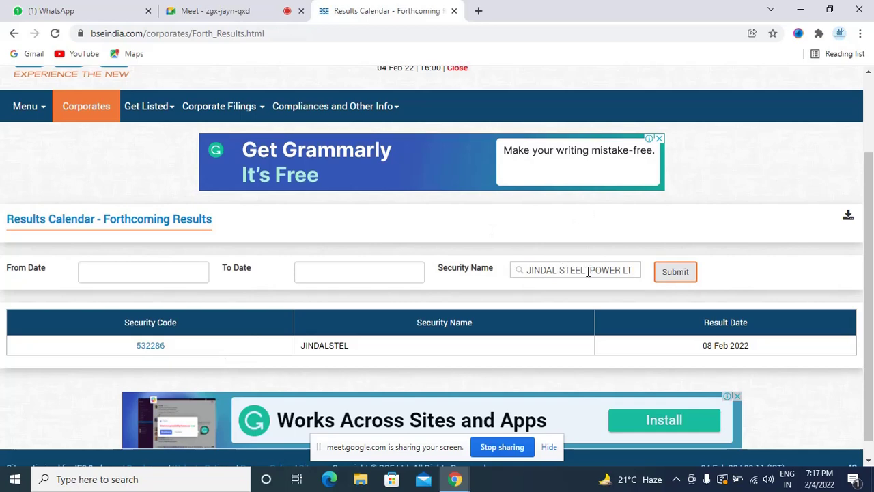
key(ctrl+plus)
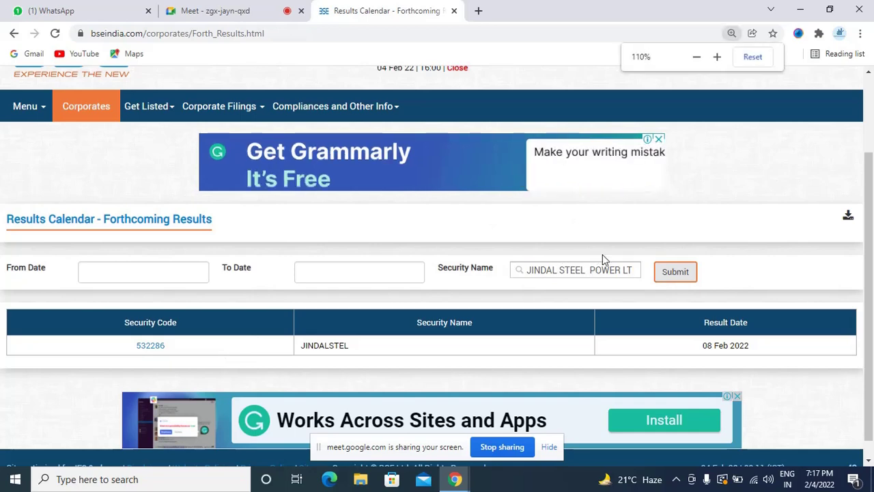
key(ctrl+plus)
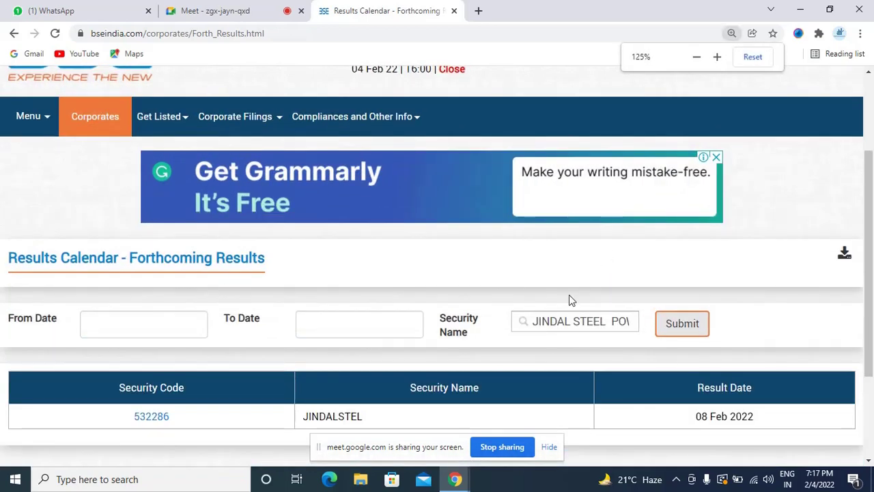
- Go back to the Google search results and reopen the unfiltered BSE forthcoming results calendar at its list of securities
scroll(569, 299, down, 2)
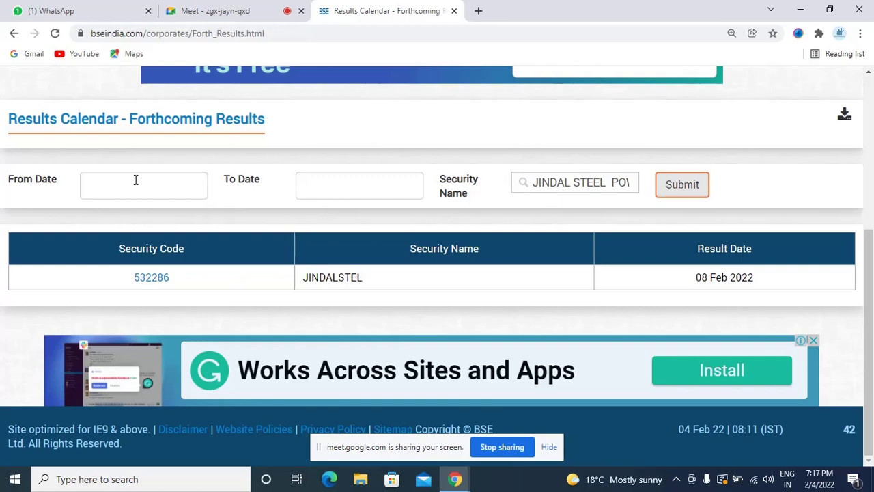
click(14, 34)
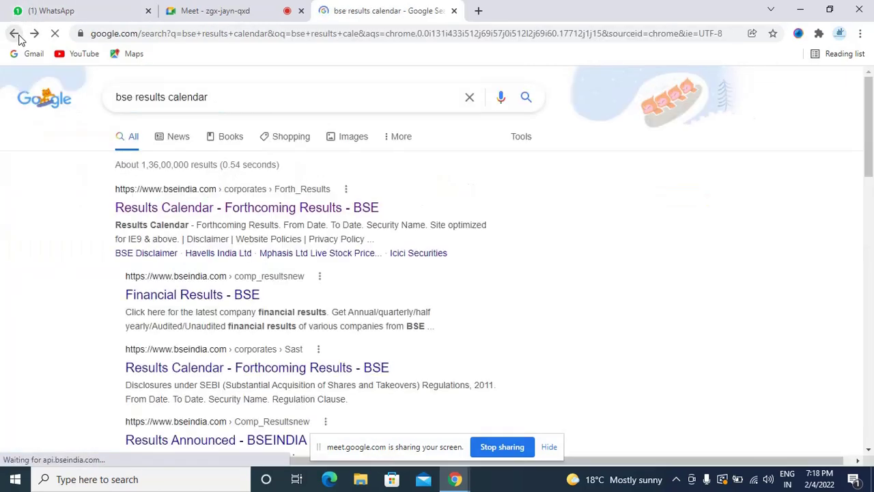
click(153, 213)
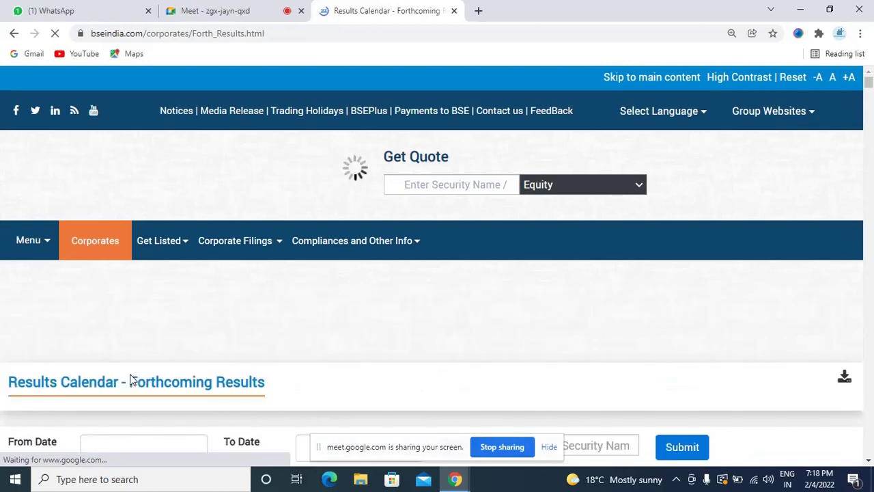
scroll(132, 380, down, 5)
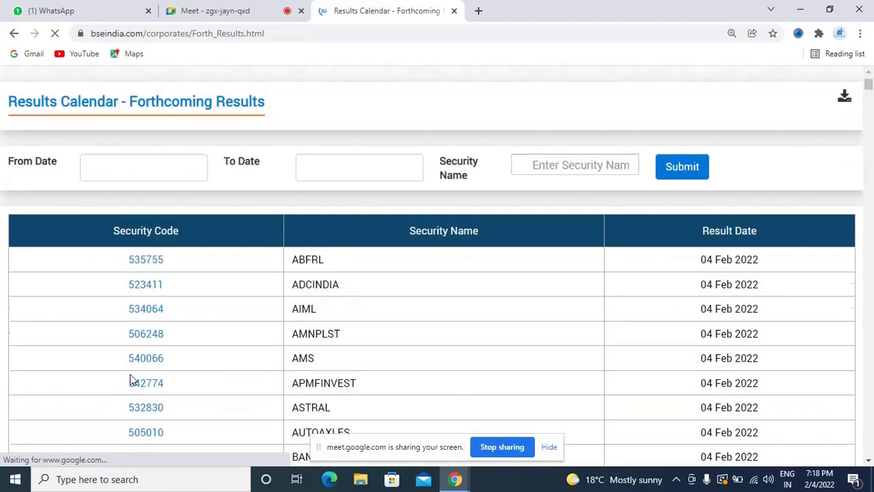
scroll(131, 380, down, 1)
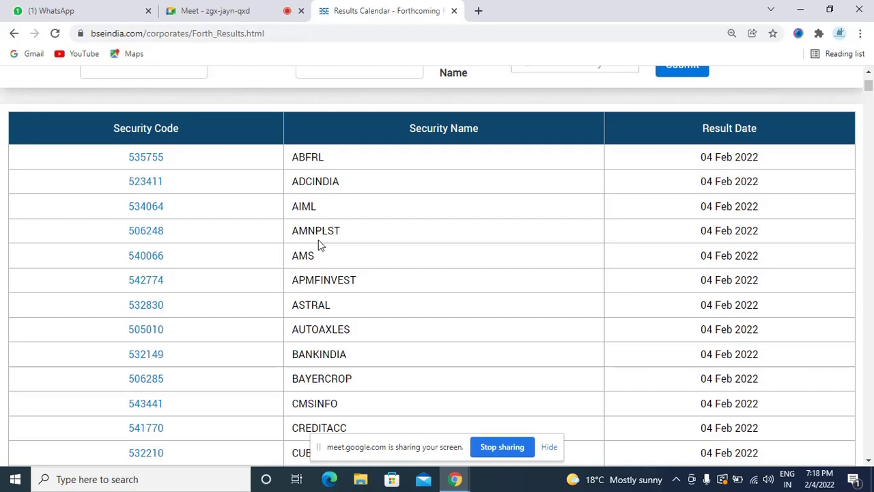
- Search Google for moneycontrol in a new browser tab and open the Moneycontrol site
click(479, 11)
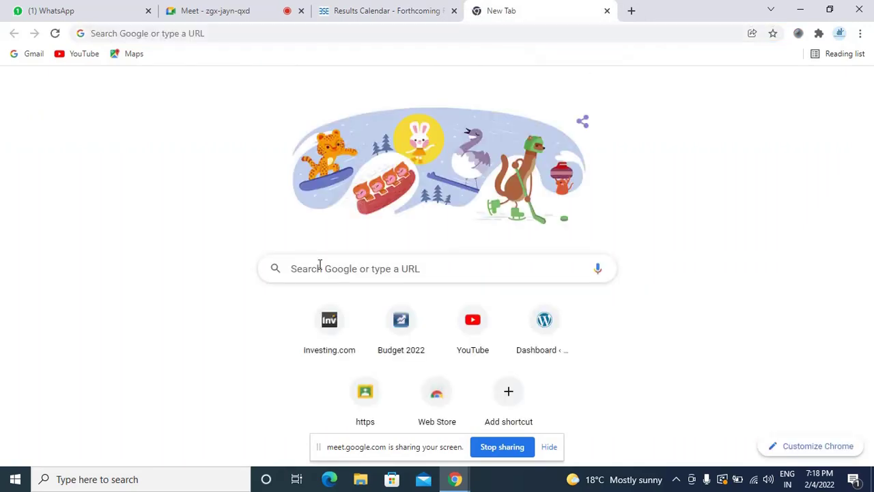
click(320, 266)
text(mone)
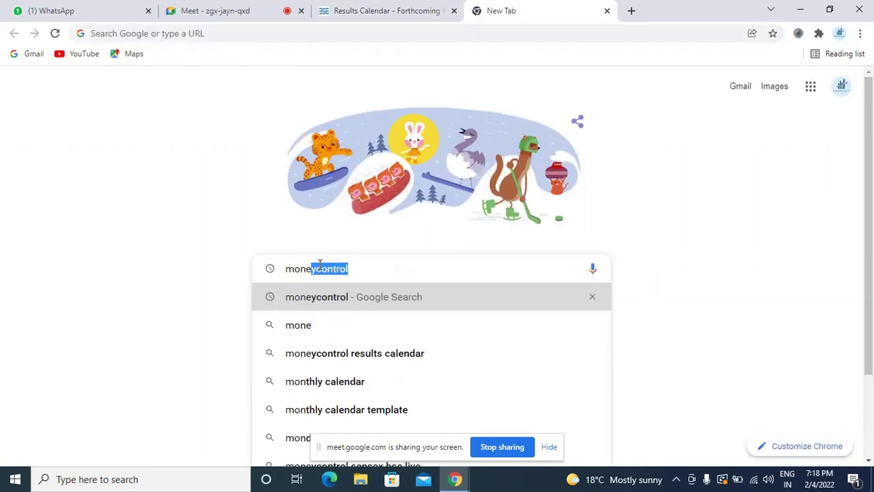
text(ycontrol)
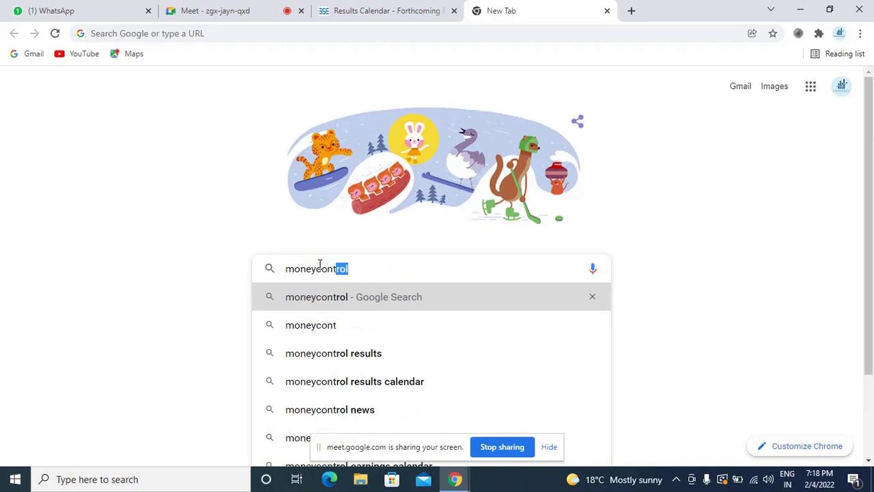
click(345, 302)
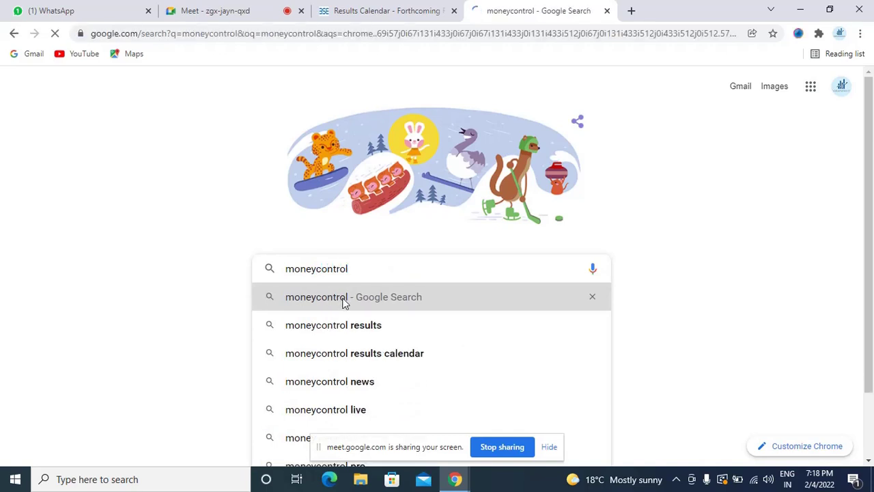
click(174, 259)
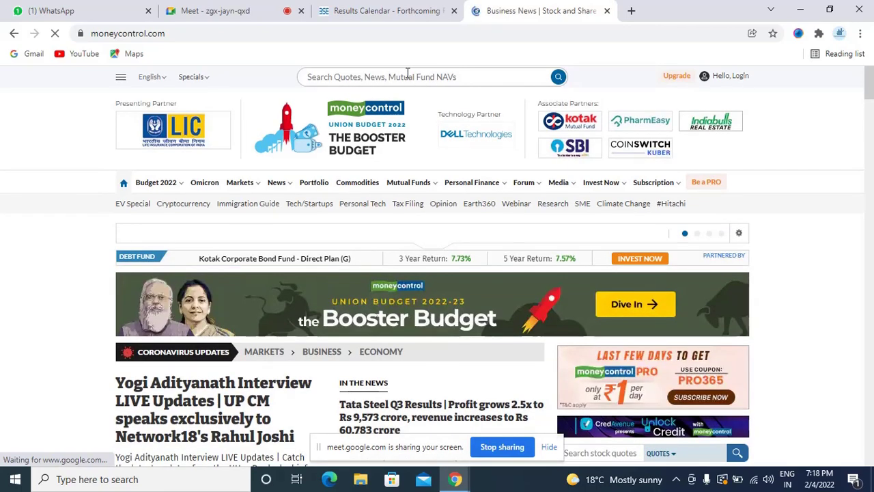
- Copy the security name ABFRL from the BSE results calendar and look it up in Moneycontrol's search
click(398, 9)
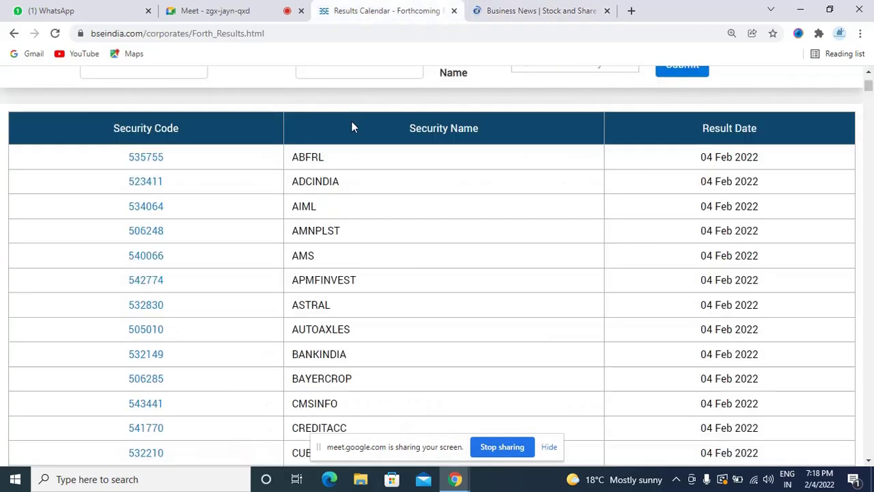
double_click(309, 157)
key(ctrl+c)
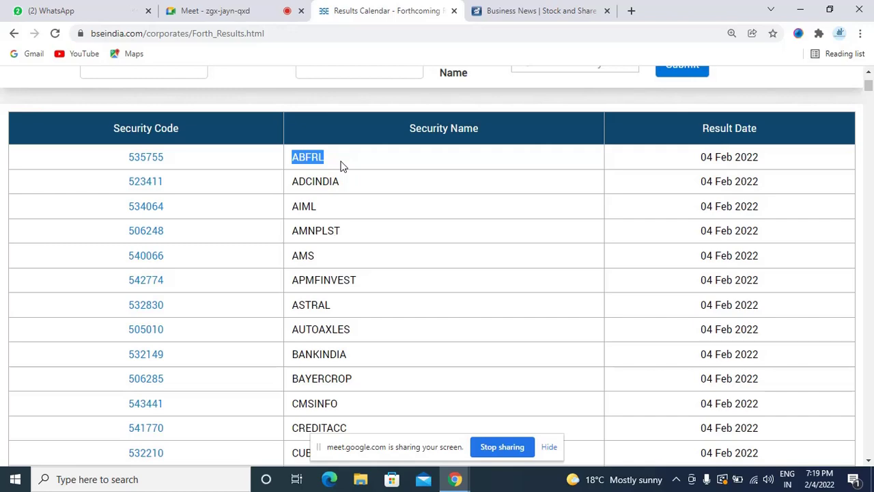
click(506, 8)
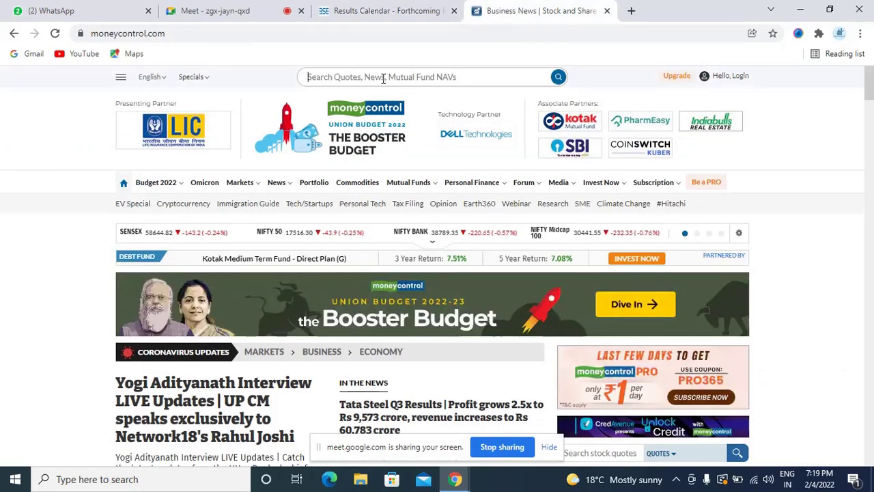
key(ctrl+v)
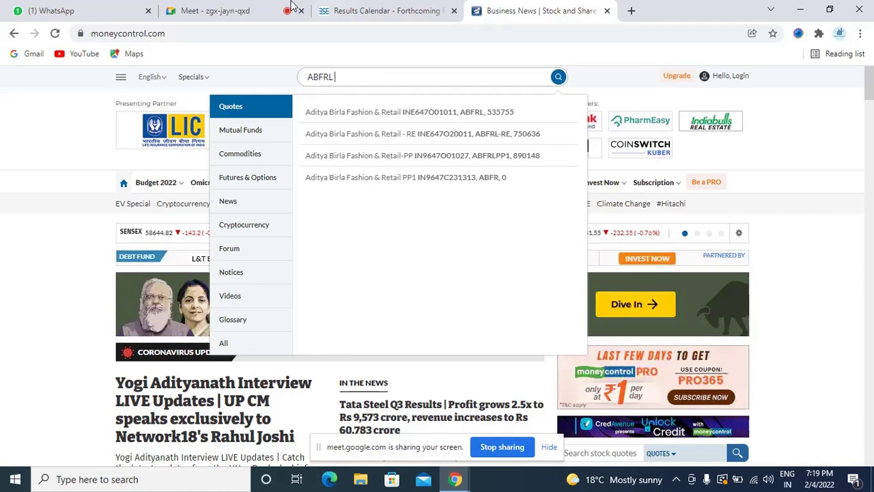
- Admit the waiting participant to the Google Meet call and return to the BSE results calendar
click(239, 11)
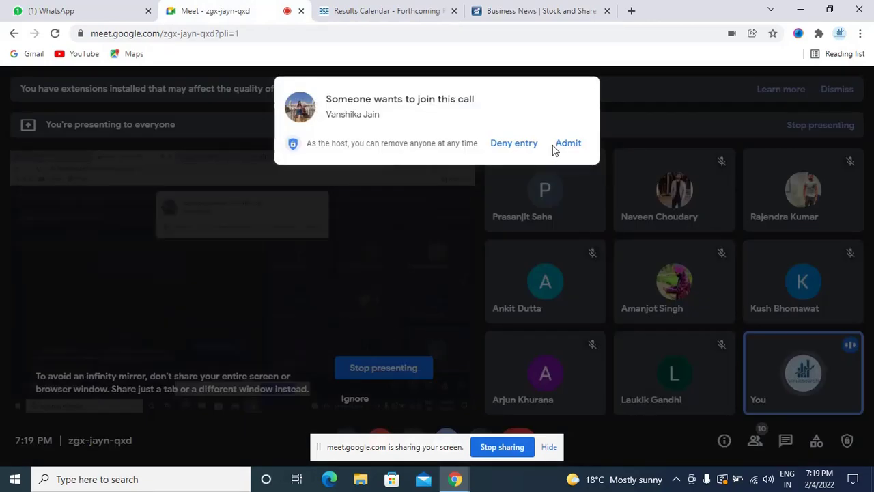
click(564, 147)
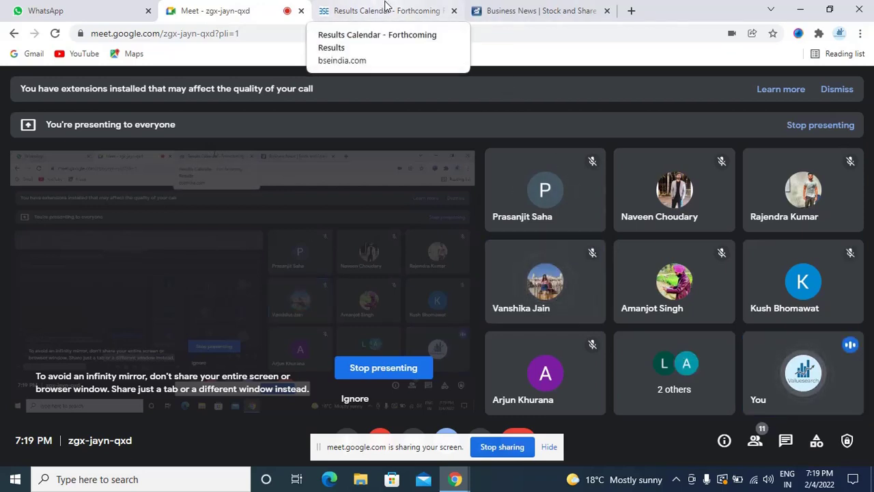
click(386, 5)
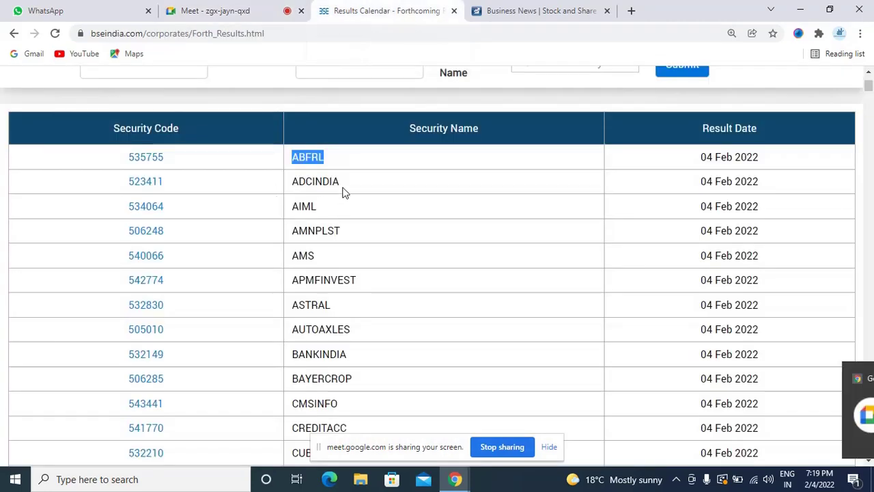
- Look up ABFRL again in Moneycontrol's search to identify the company behind the ticker
click(517, 10)
click(416, 76)
key(ctrl+v)
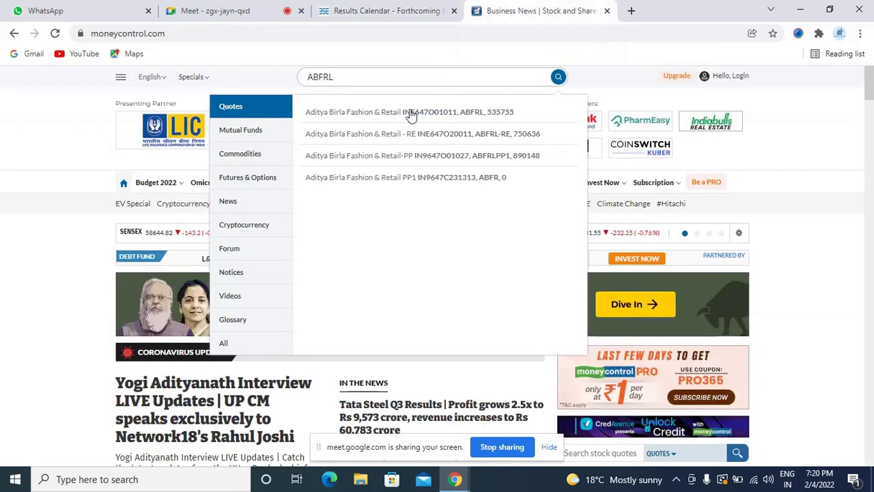
- View the Futures & Options matches for ABFRL on Moneycontrol and check the ticker against the BSE results calendar
click(353, 80)
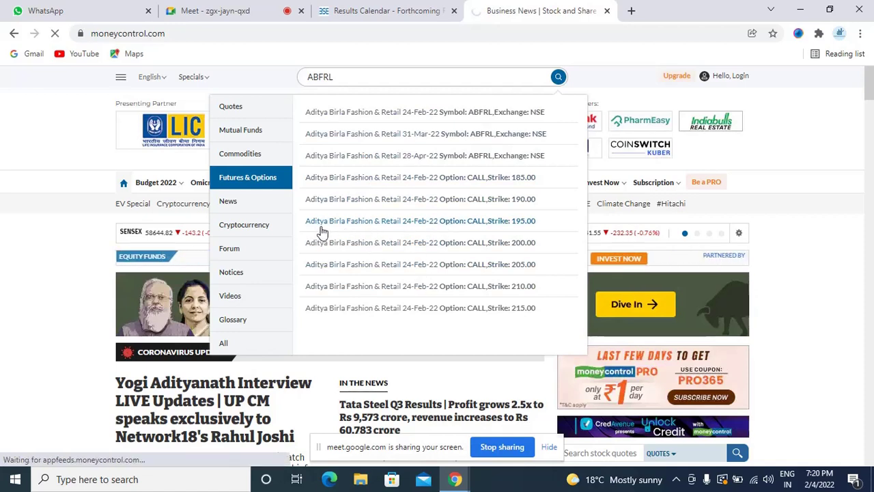
click(262, 179)
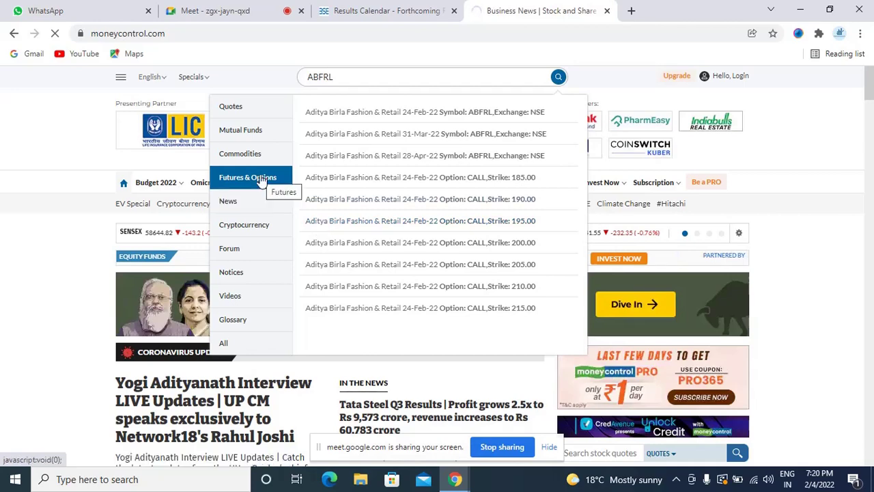
click(54, 33)
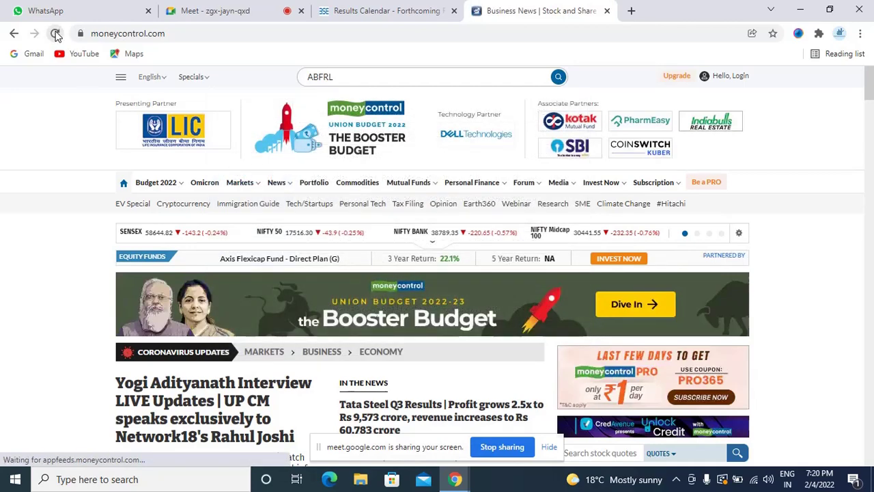
click(352, 77)
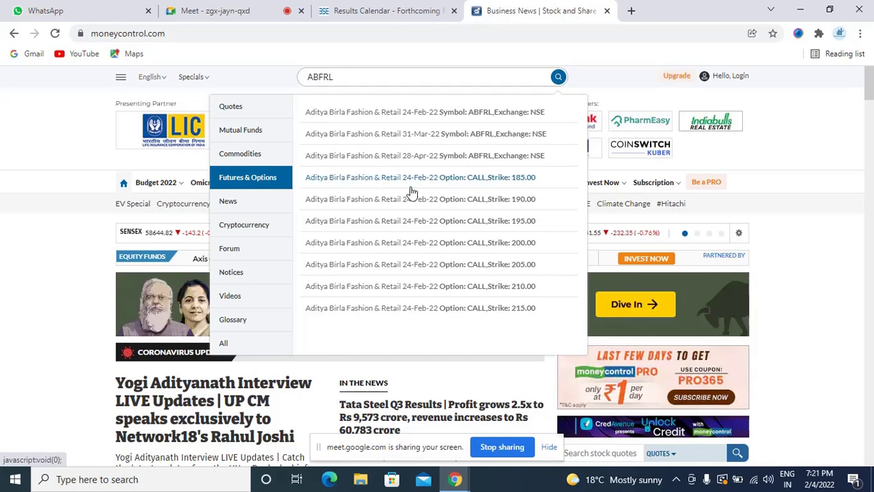
click(375, 8)
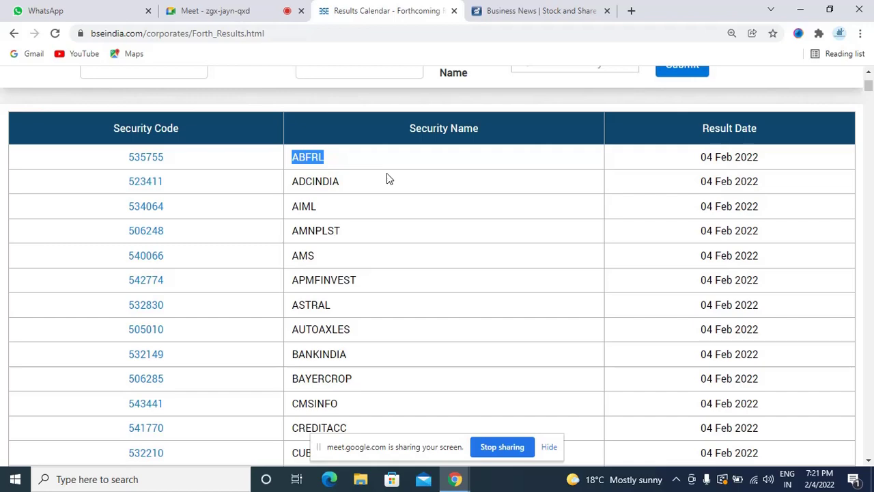
click(524, 10)
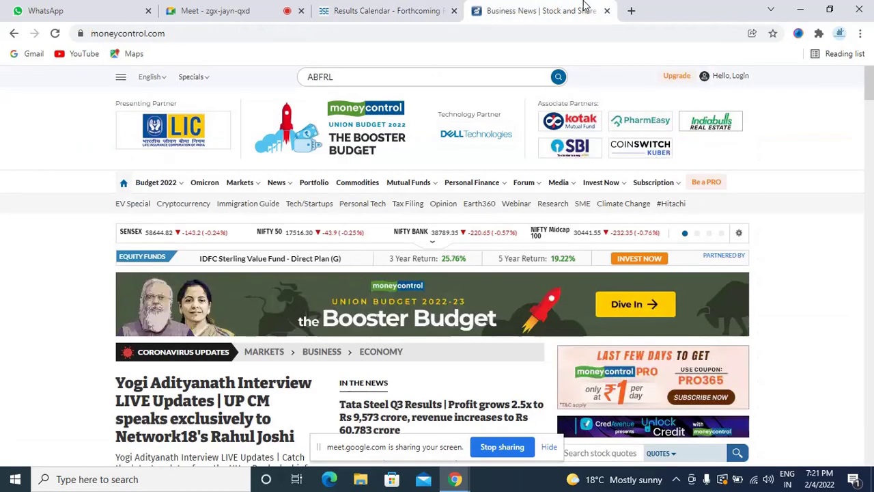
- Minimize the browser, launch Excel from the desktop and open a blank workbook in a maximized window
click(800, 8)
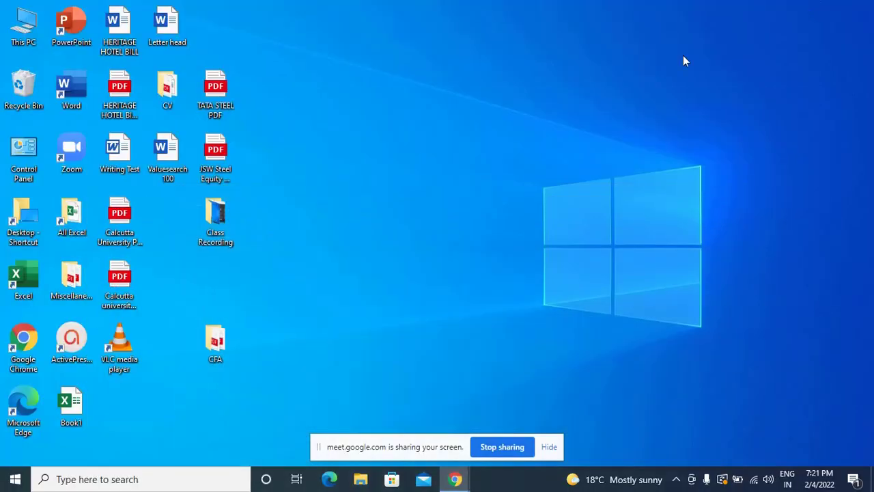
double_click(30, 284)
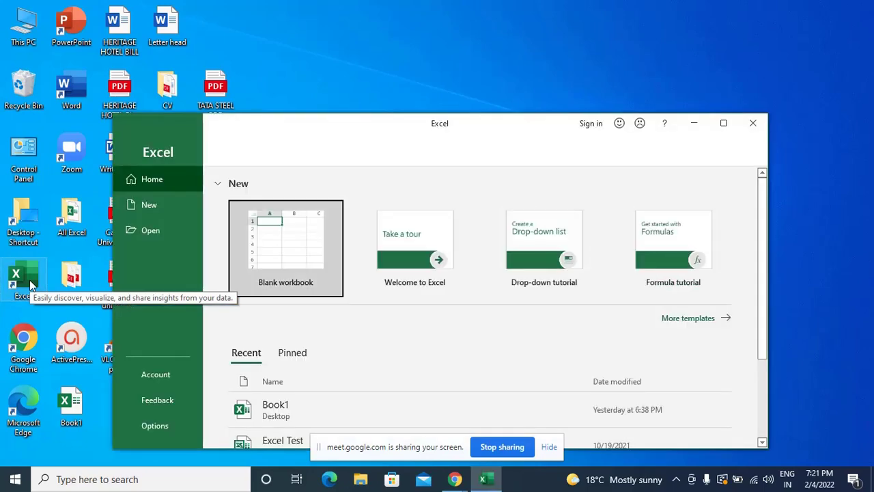
key(Return)
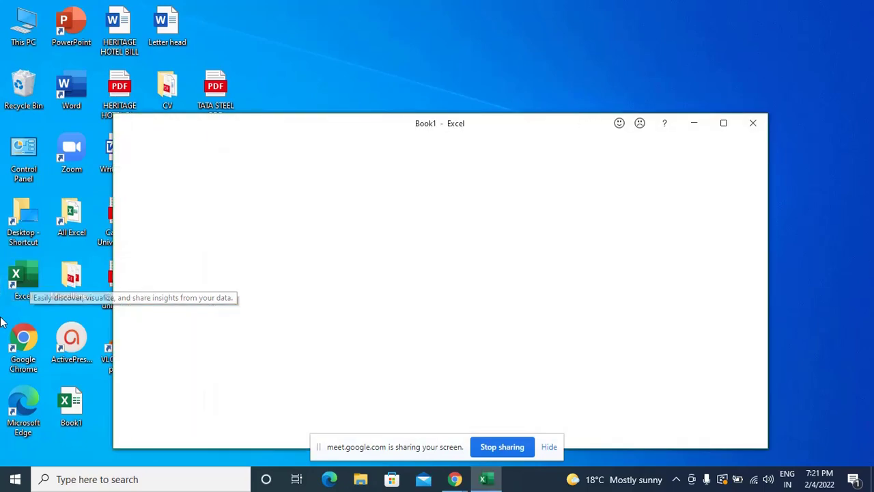
click(724, 125)
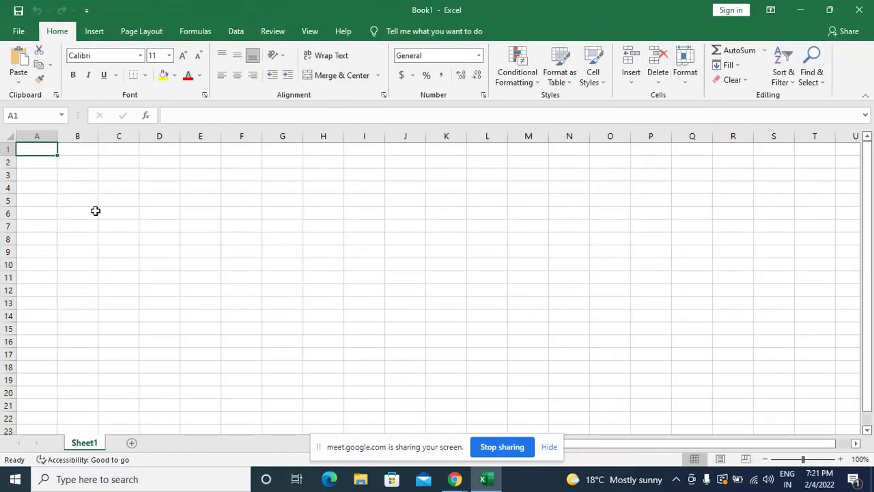
- Merge and center cells C1:F1 and enter the title "Result Calendar" in them
key(Right)
key(Right)
key(shift+Right)
key(shift+Right)
key(shift+Right)
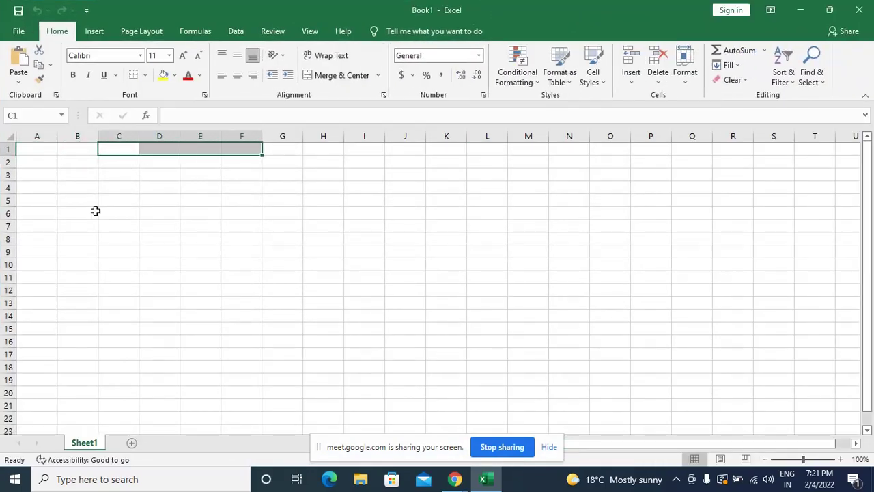
click(334, 80)
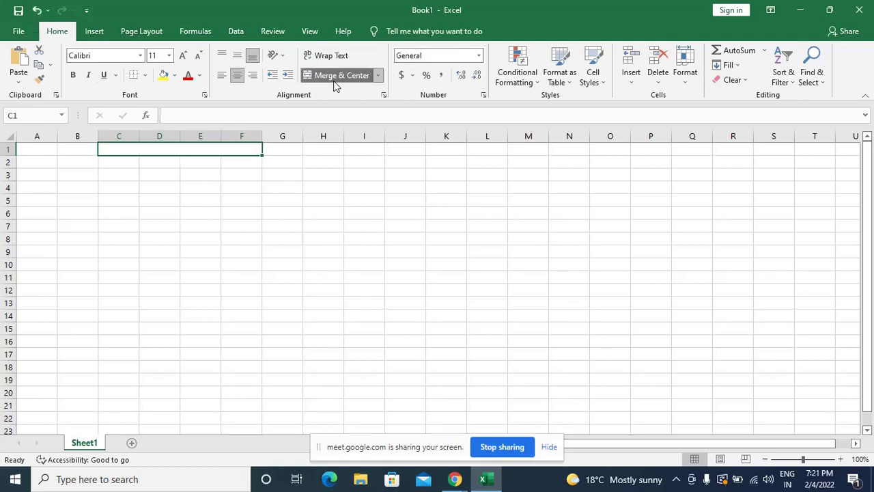
text(Resul)
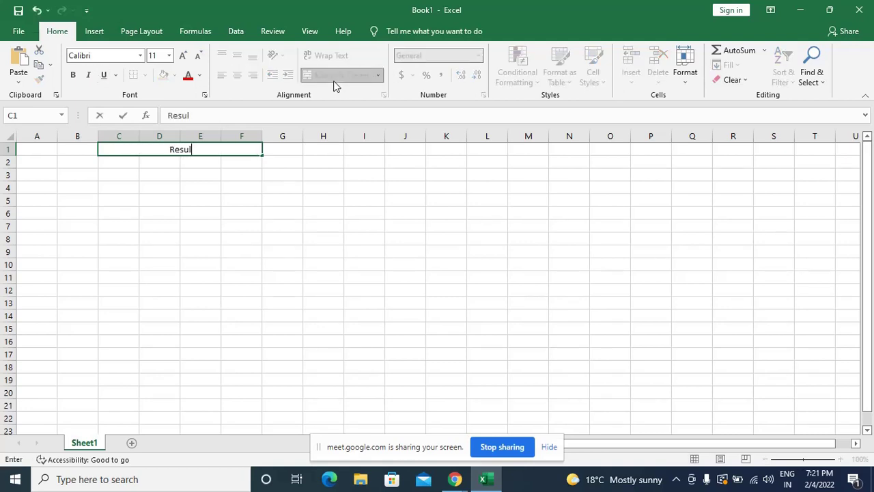
text(t Calendar)
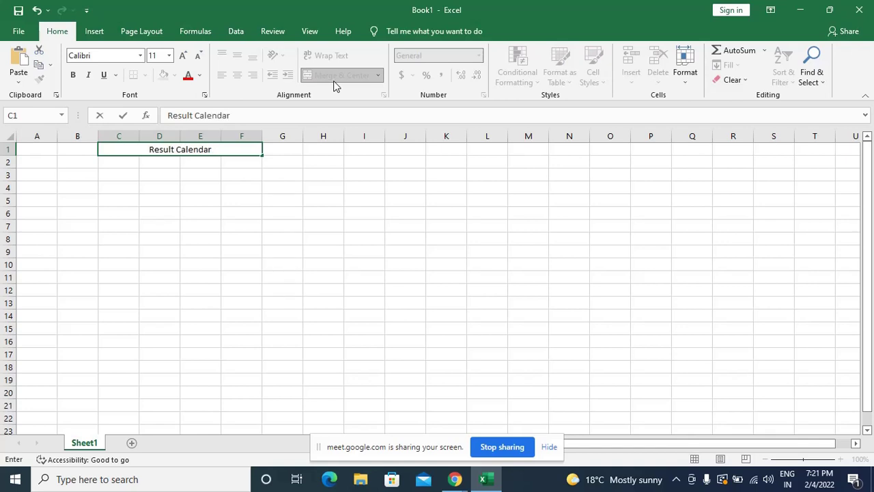
key(Return)
- Enter the column headers "Ticker" in C2 and "Result Date" in D2
text(T)
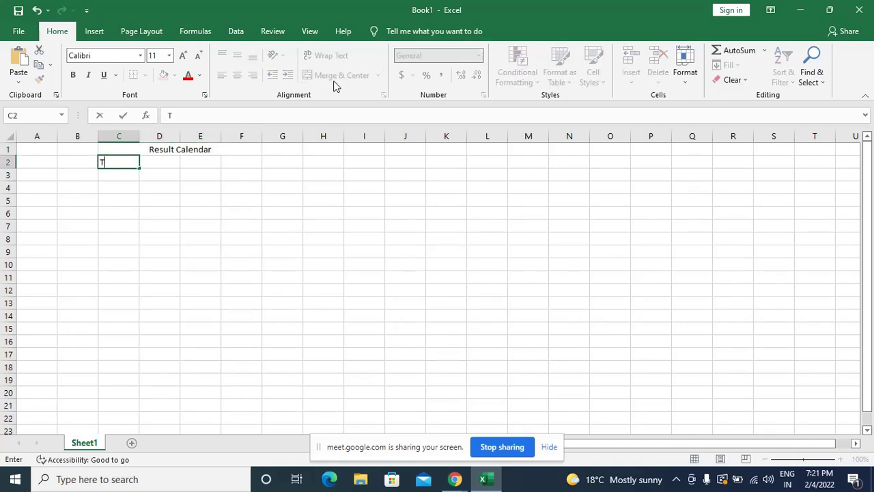
text(icker N)
key(BackSpace)
key(BackSpace)
key(Tab)
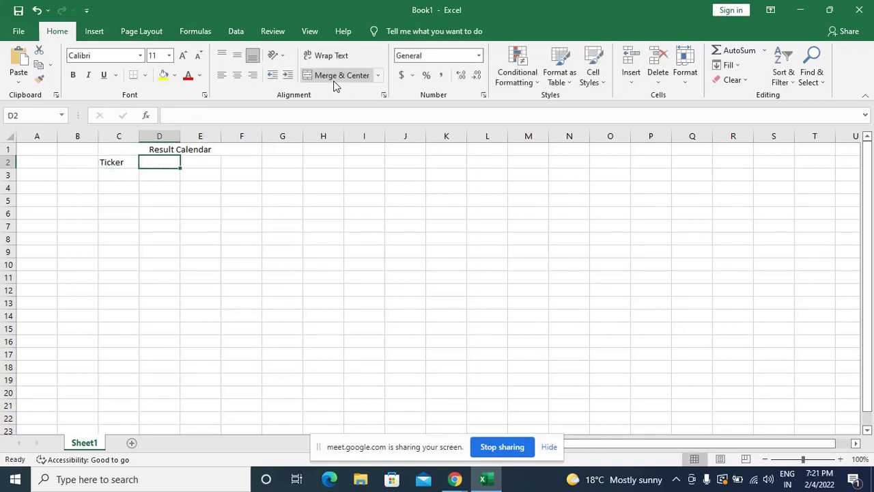
text(R)
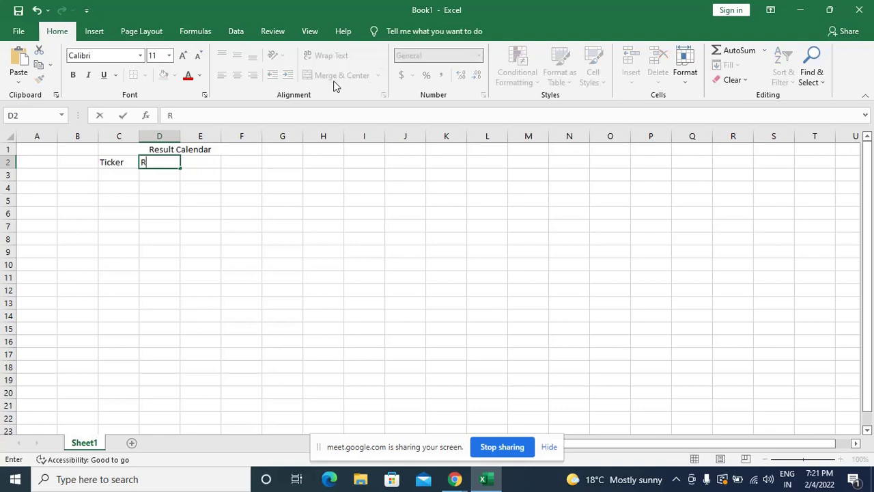
text(esult Date)
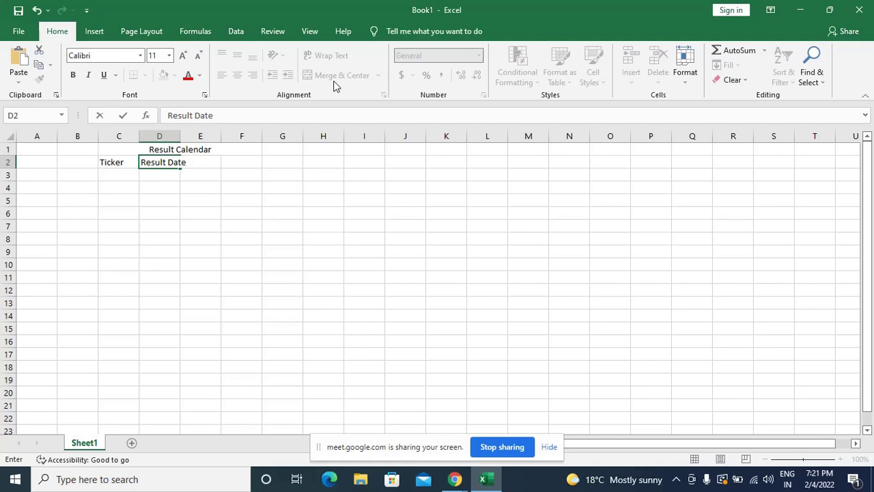
key(Return)
- Widen column D to fit the "Result Date" header
key(Up)
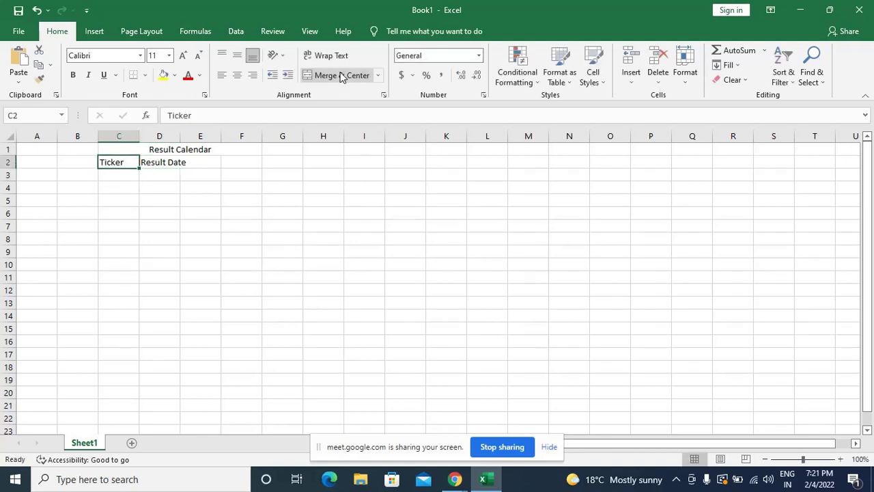
key(Right)
double_click(180, 139)
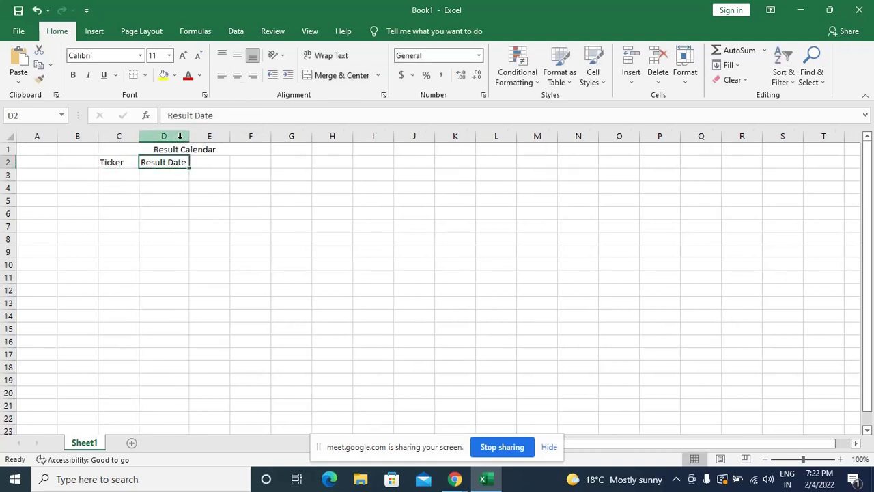
- Enter the ticker ABFRL in cell C3 beneath the Ticker header
click(120, 174)
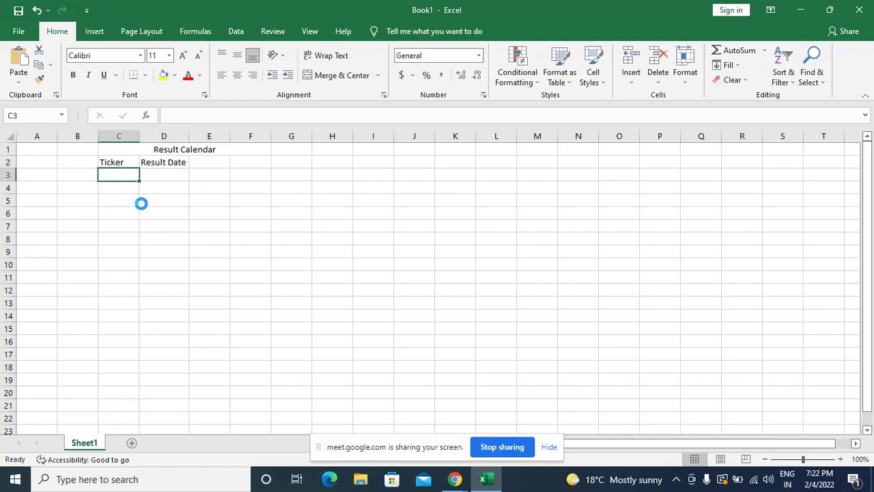
text(ABFRL)
key(Right)
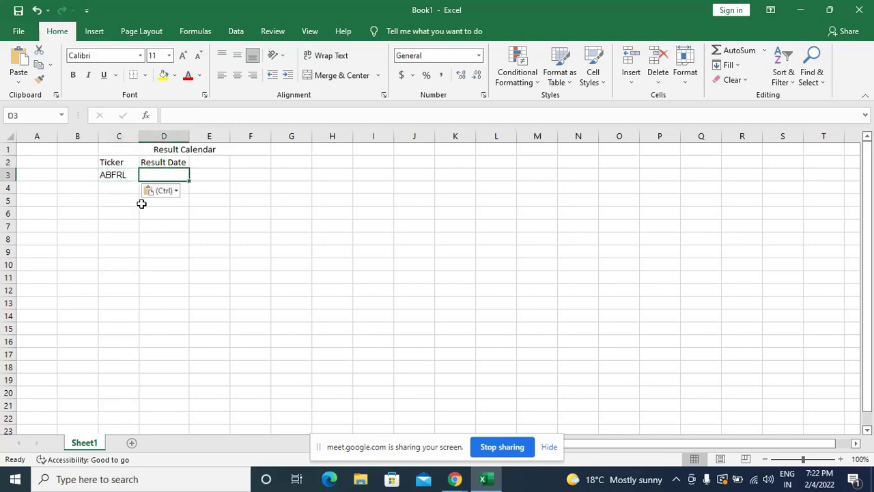
- Look up ABFRL's result date in the BSE results calendar in the browser and enter it in Excel cell D3 as 04.02.2022
key(alt+Tab)
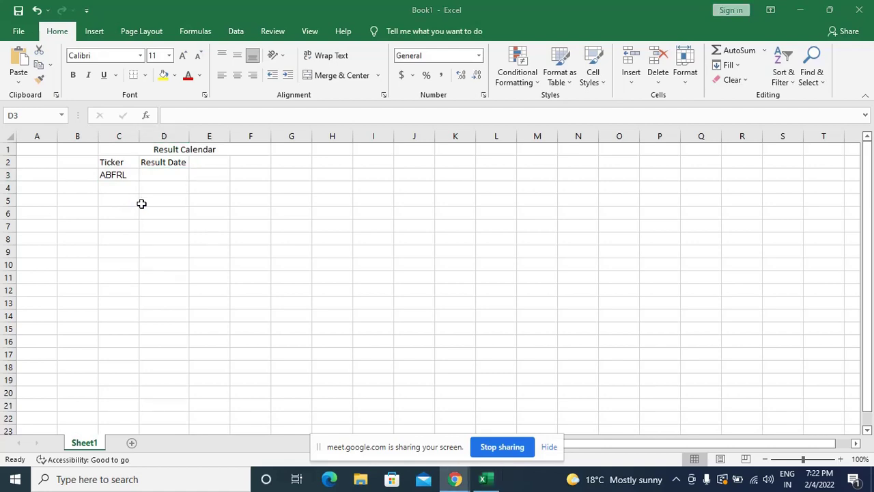
key(alt+Tab)
key(alt+Tab)
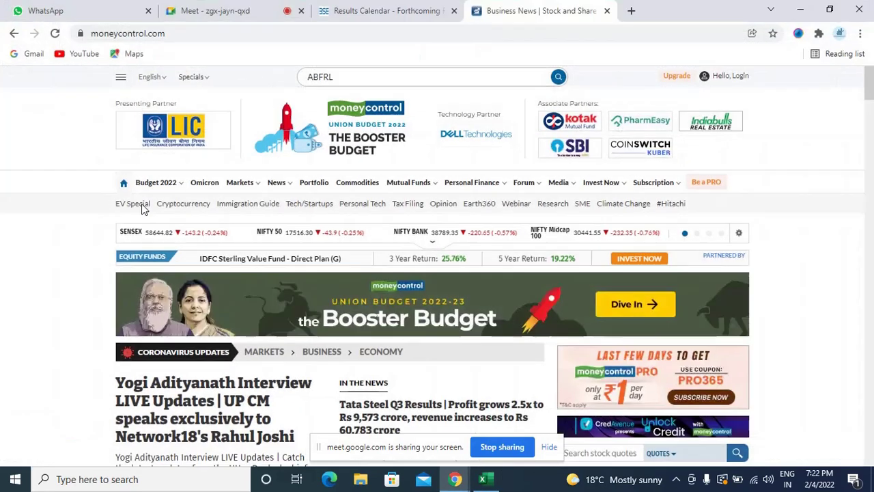
click(425, 10)
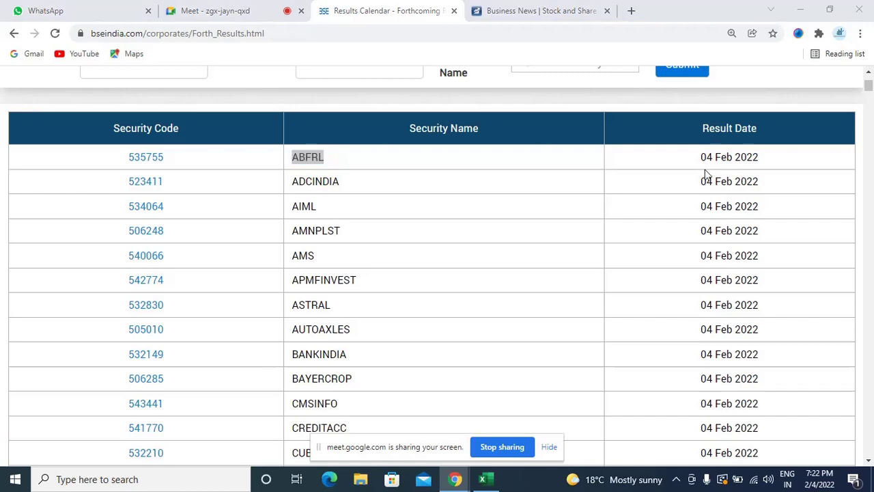
key(alt+Tab)
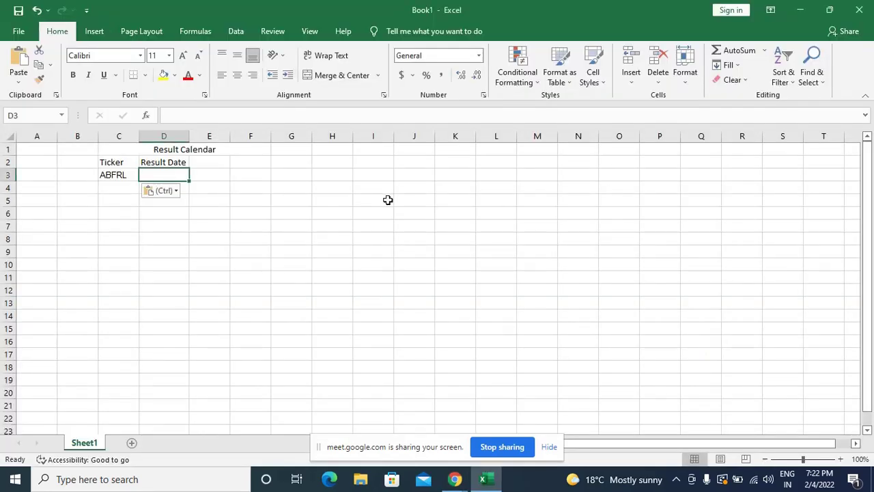
text(04.)
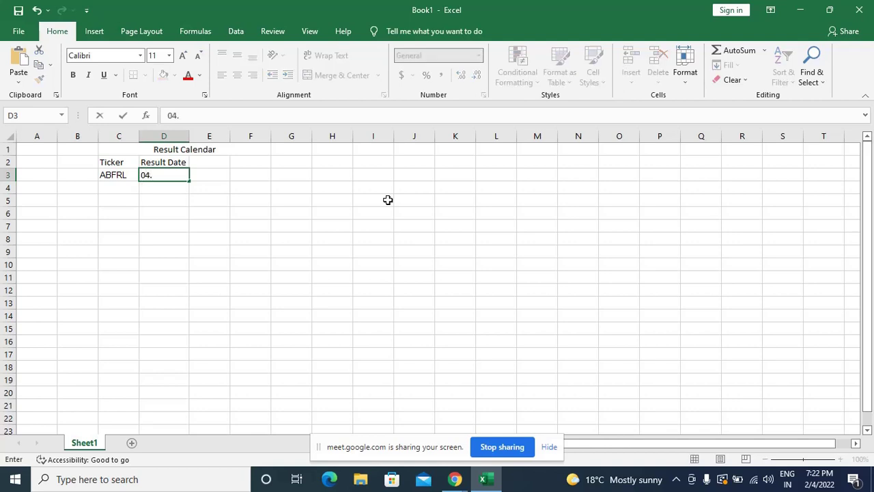
text(02.2022)
key(Return)
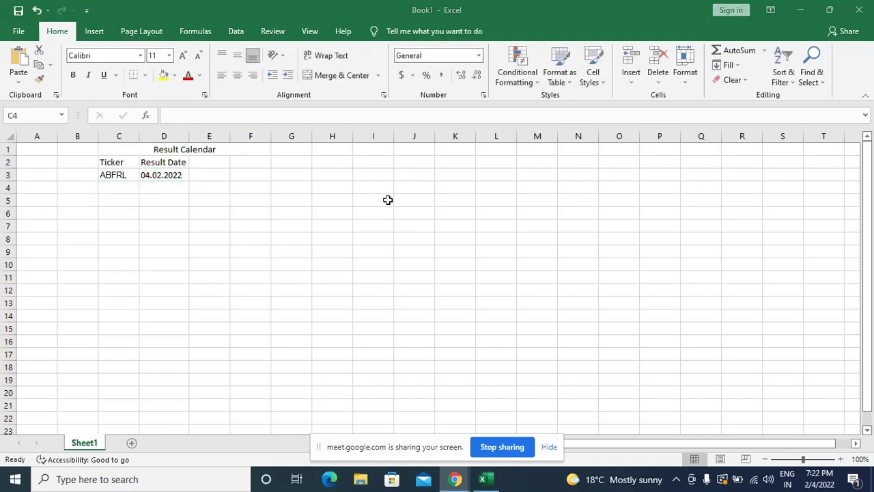
- Demonstrate switching back and forth between the Excel workbook and the BSE results calendar, ending on the calendar with ABFRL deselected
key(alt+Tab)
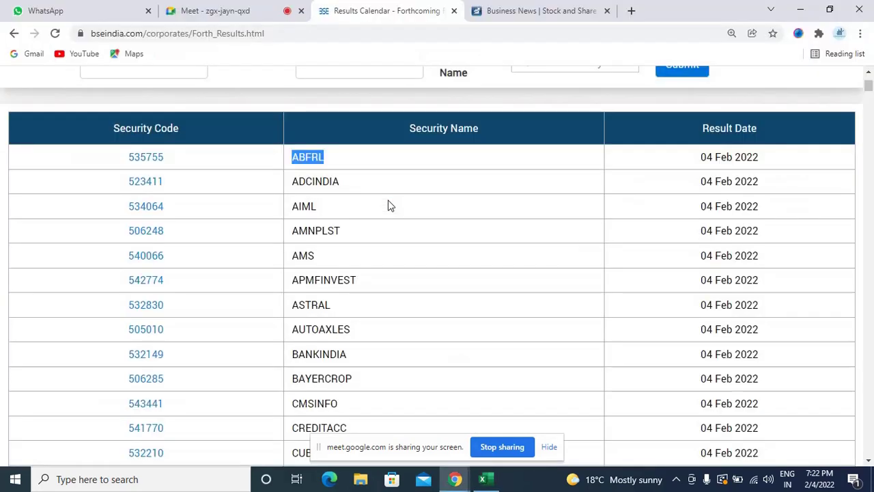
key(alt+Tab)
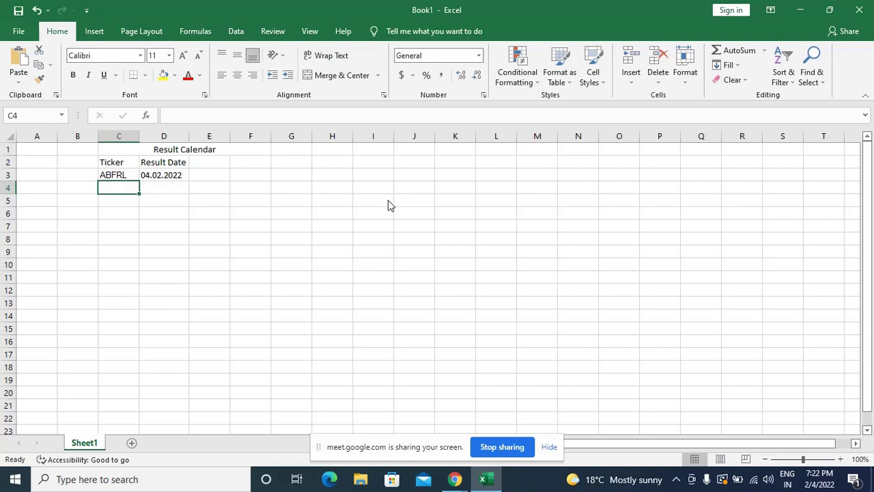
key(alt)
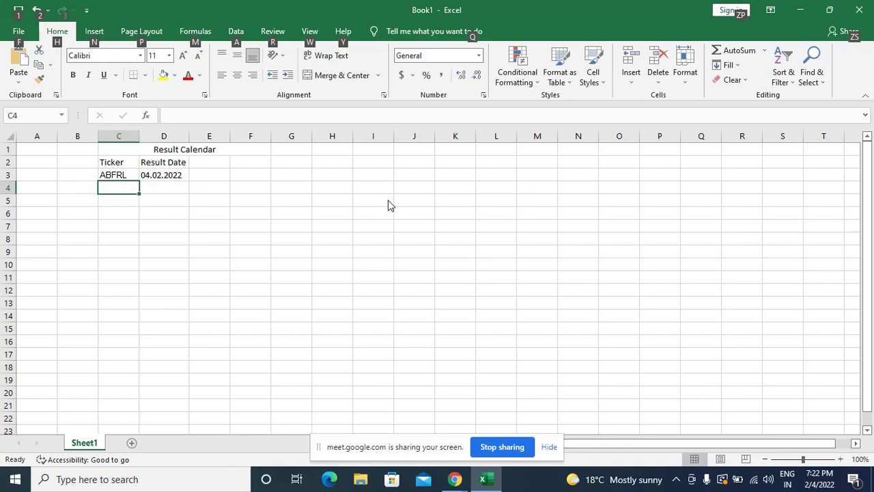
key(alt+Tab)
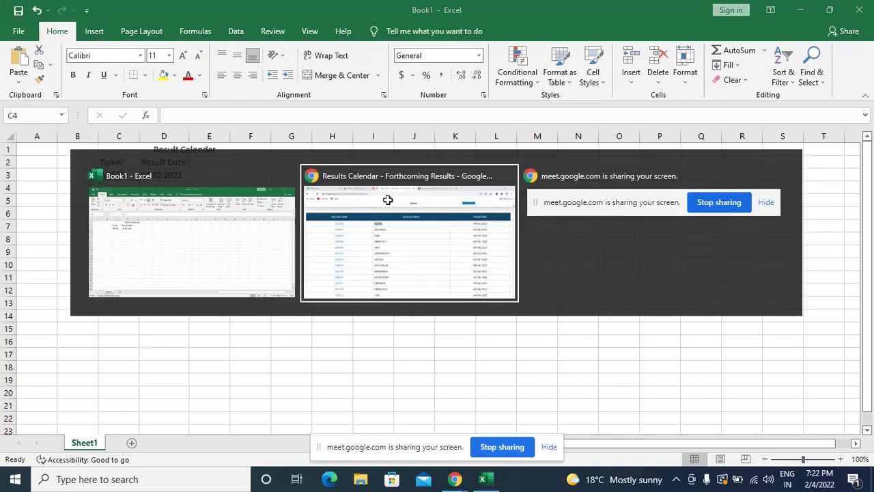
key(alt+Tab)
key(alt+Tab)
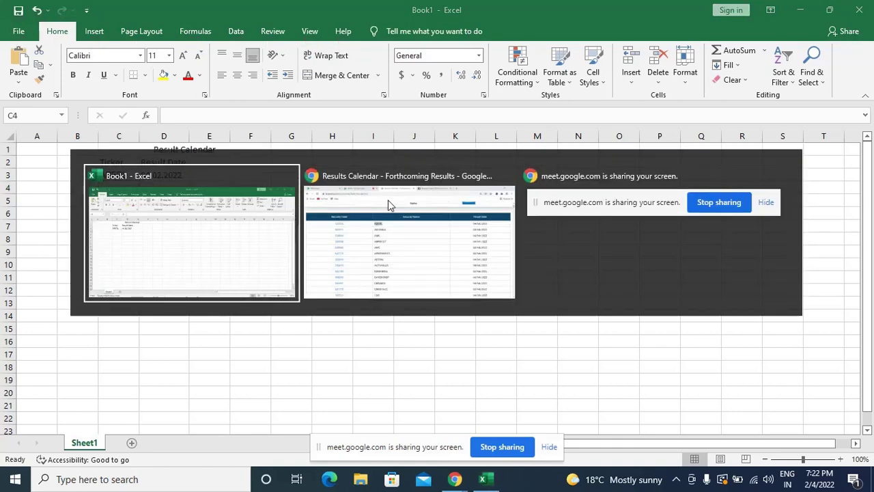
key(alt+Tab)
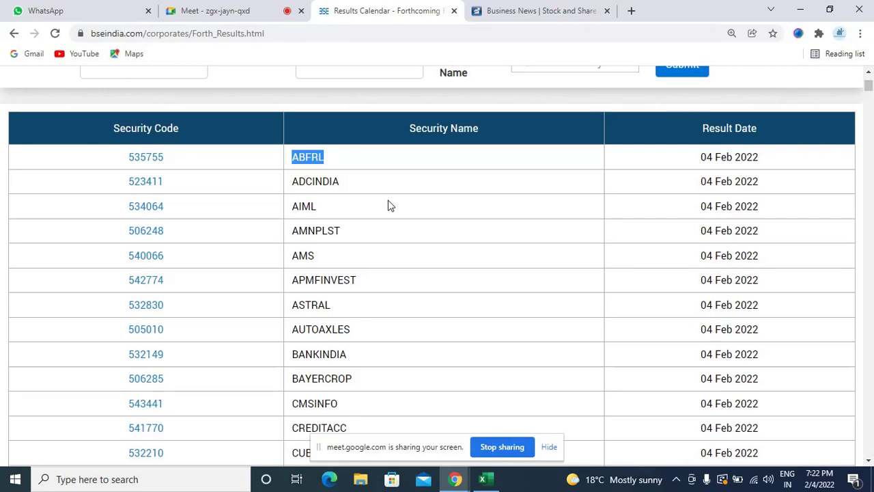
key(alt+Tab)
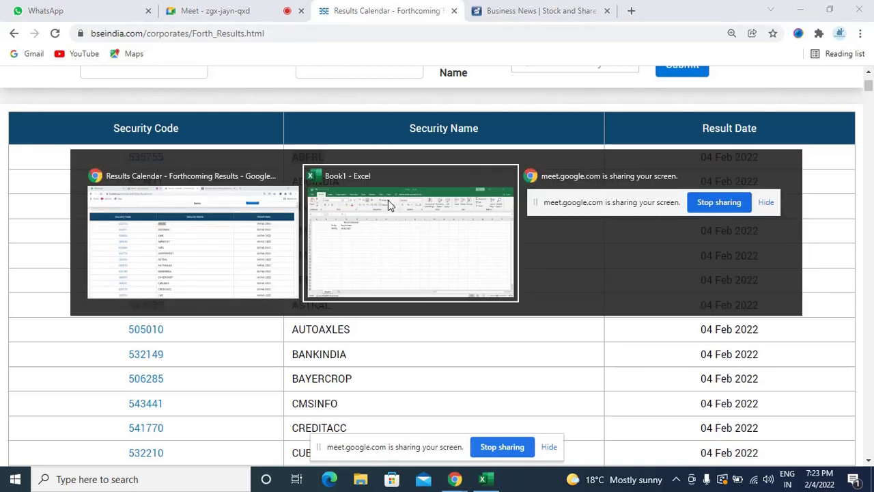
key(alt+Tab)
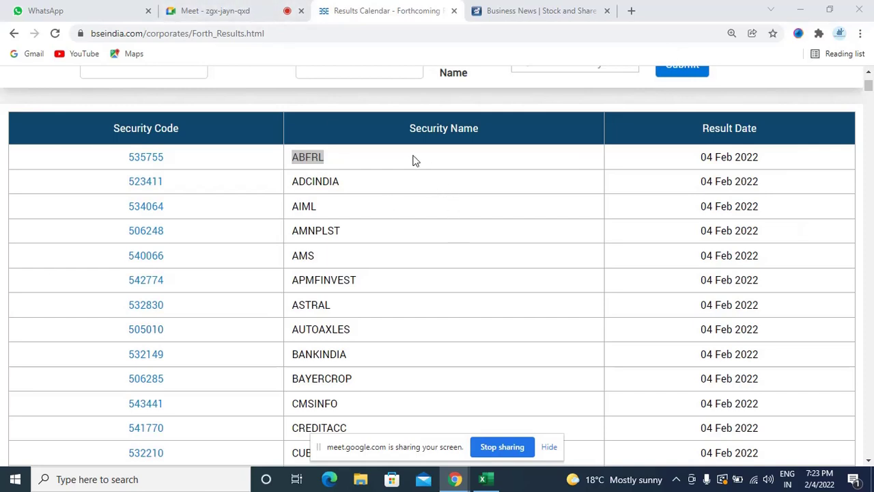
key(alt+Tab)
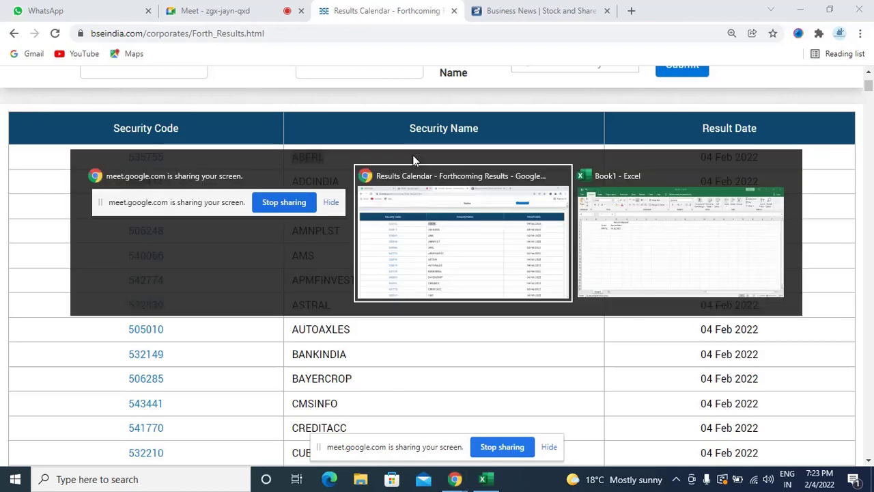
key(alt+Tab)
key(alt+Tab)
key(alt+Tab)
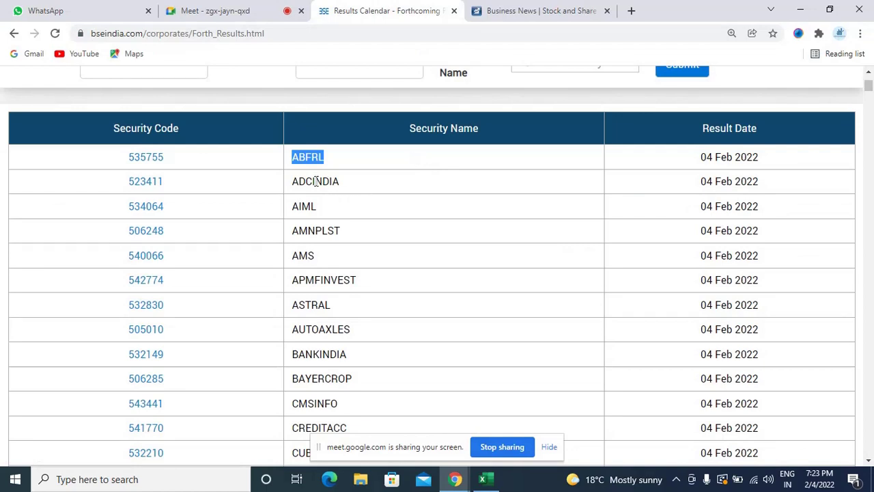
click(364, 167)
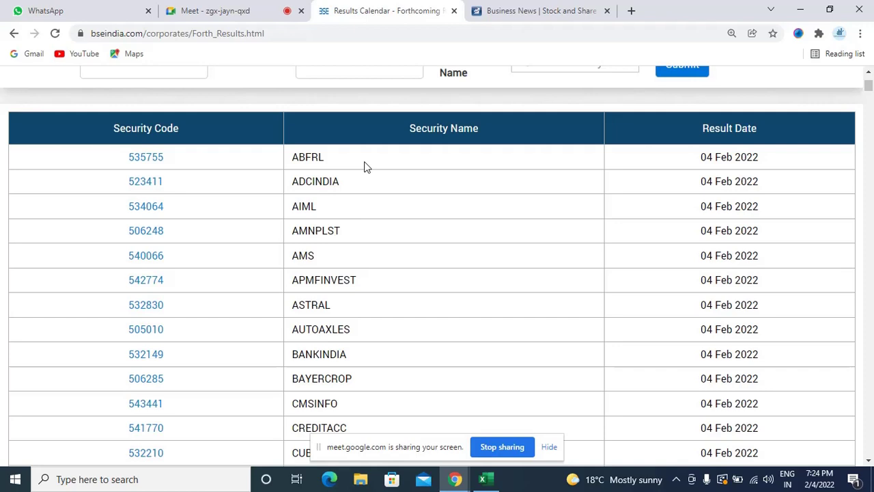
- Switch to WhatsApp Web and open the chat of the contact who sent the Economic Times link
click(61, 6)
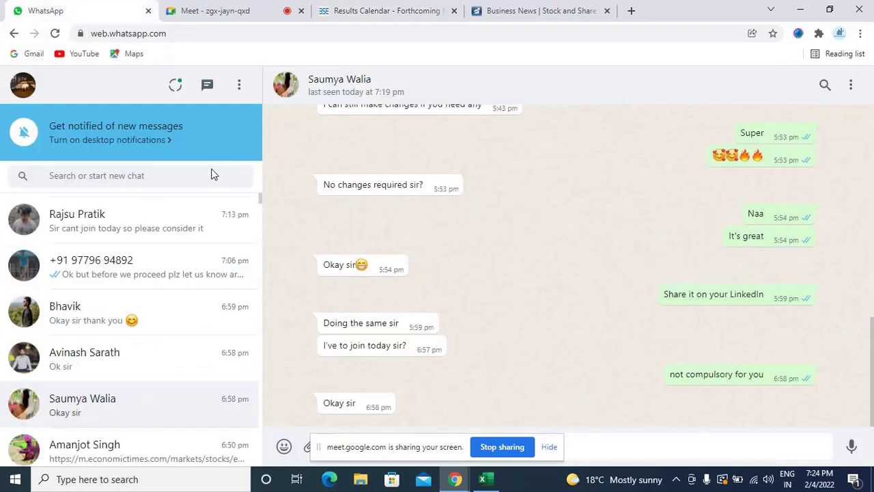
scroll(182, 286, down, 1)
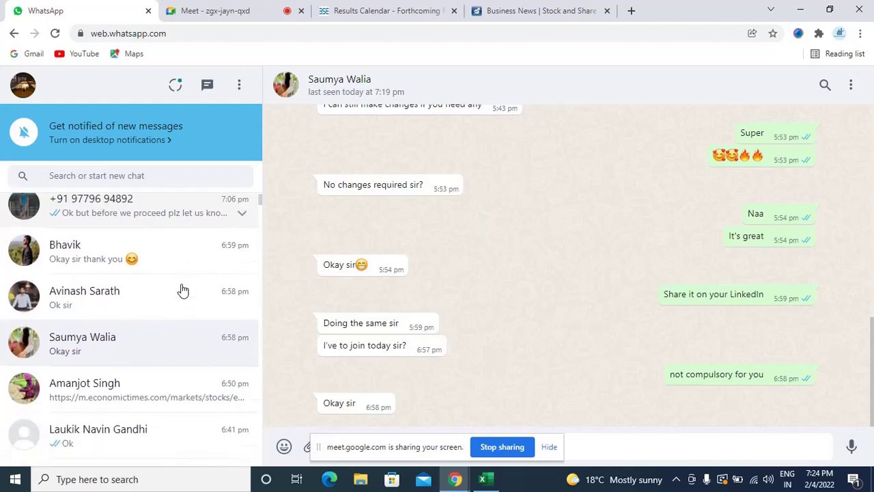
scroll(183, 291, up, 2)
scroll(183, 290, down, 3)
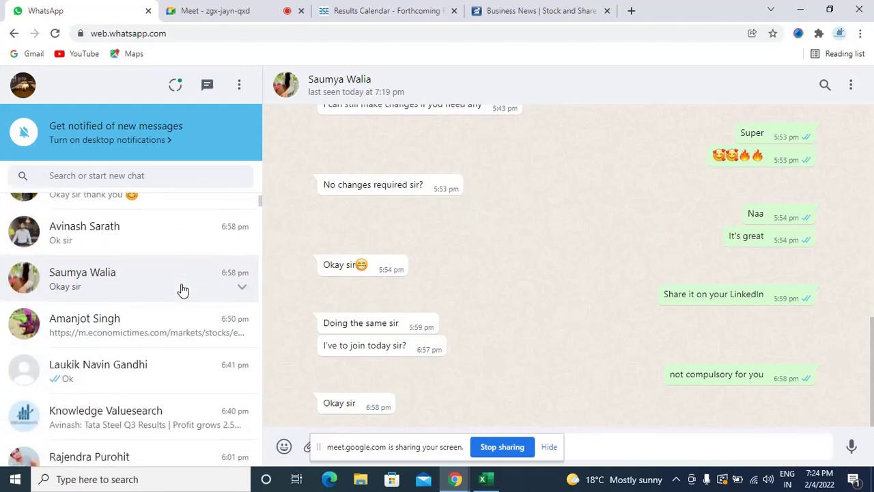
click(134, 311)
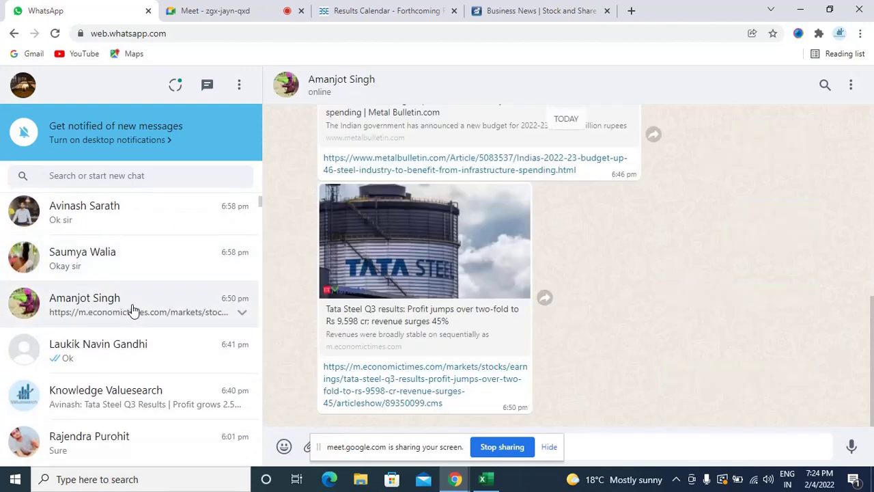
- Look back through the contact's WhatsApp chat for the Tata Steel research report shared earlier today
scroll(538, 311, up, 5)
scroll(539, 313, up, 5)
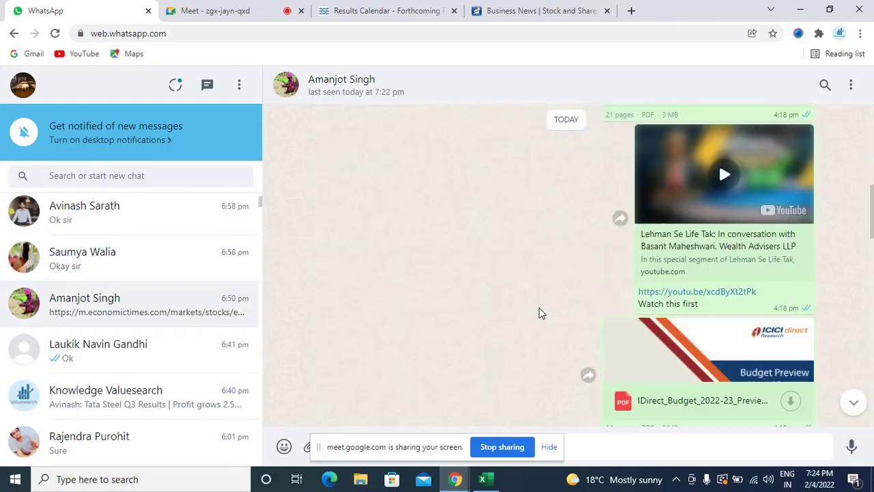
scroll(539, 312, up, 3)
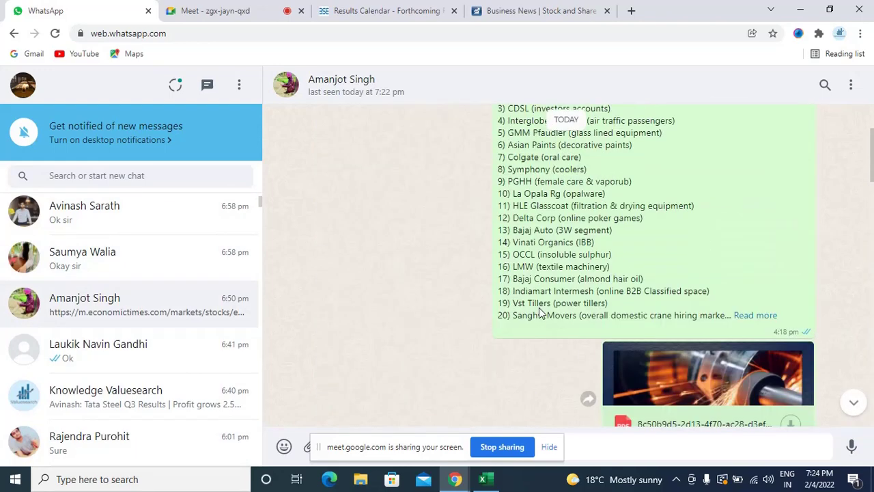
scroll(525, 293, up, 5)
scroll(469, 263, up, 10)
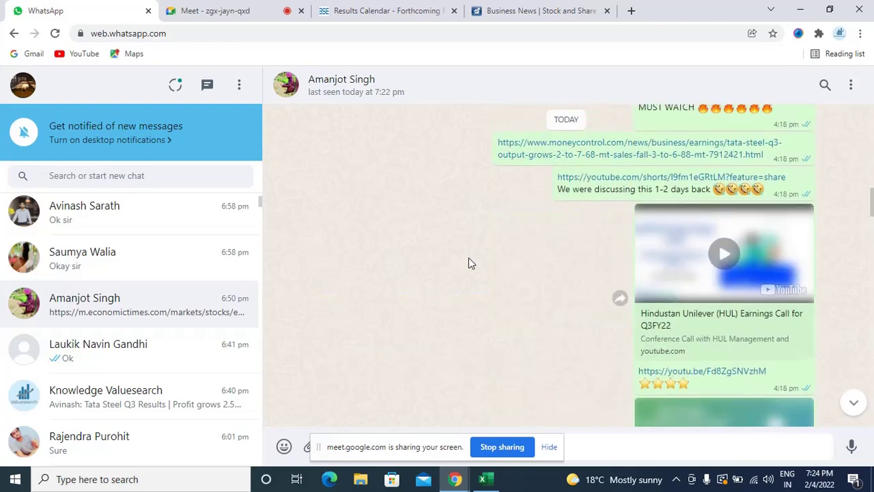
scroll(468, 263, up, 5)
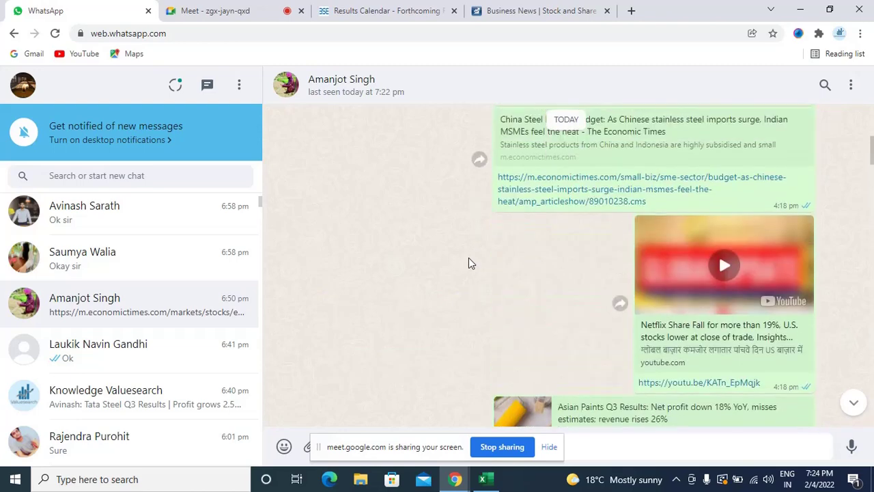
scroll(469, 257, up, 10)
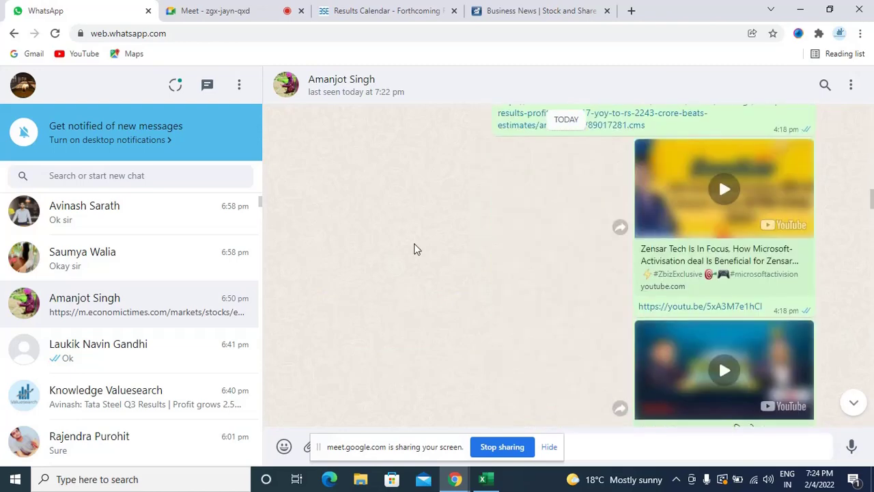
scroll(414, 249, up, 10)
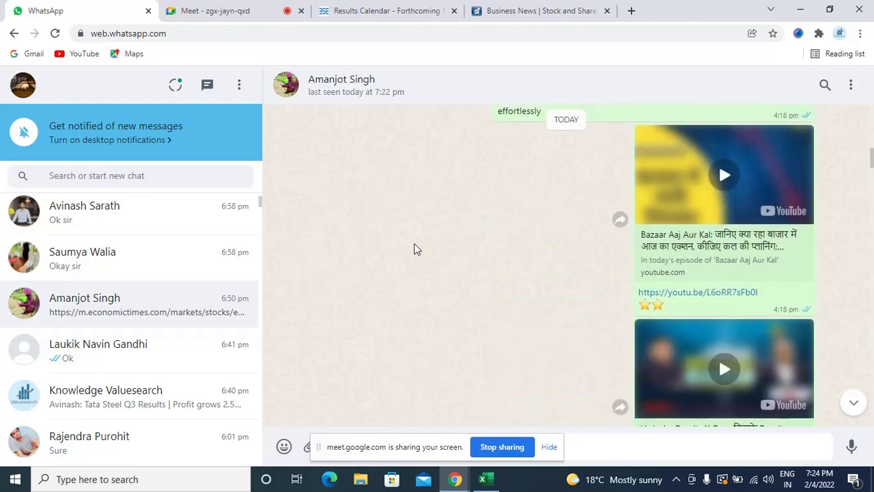
- Switch to the Google Meet call, admit the waiting participant, and return to the WhatsApp chat
click(213, 10)
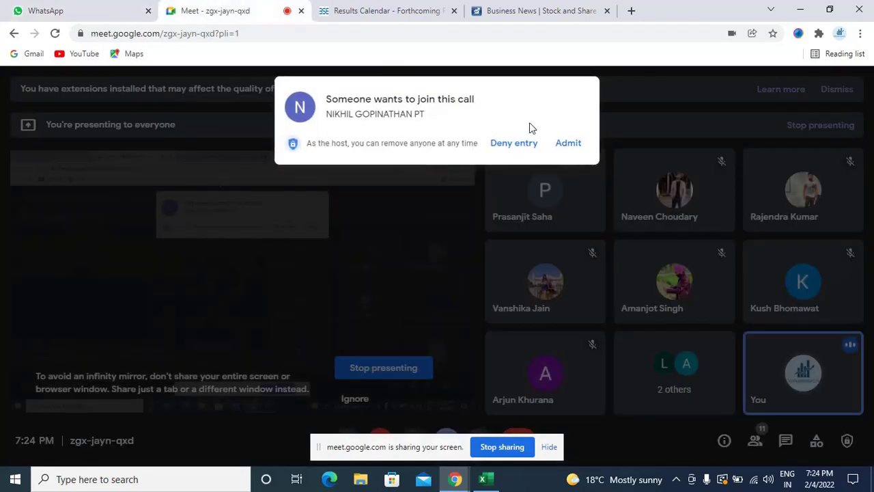
click(568, 145)
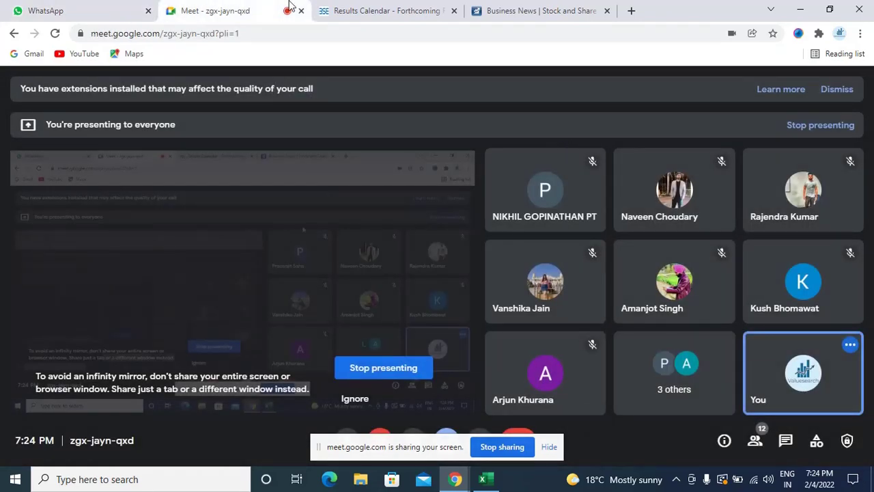
click(94, 7)
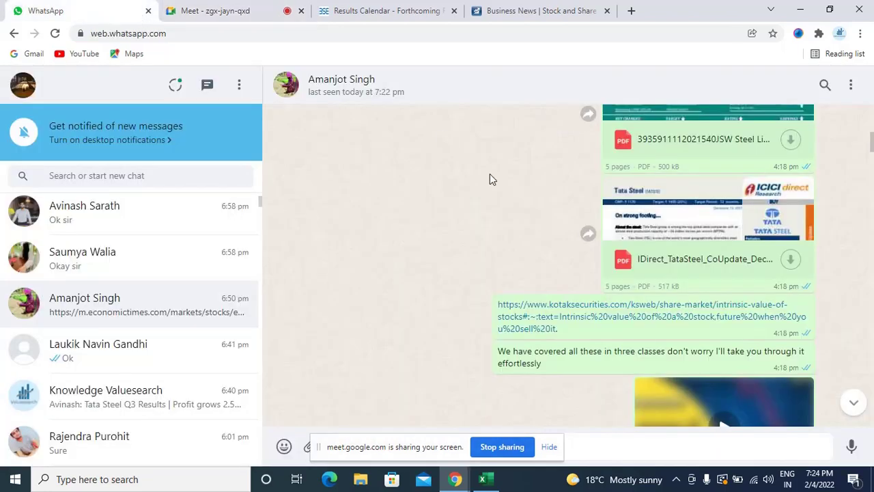
- Download the ICICI Direct Tata Steel report IDirect_TataSteel_CoUpdate_Dec21.pdf from the chat and open it
scroll(490, 173, up, 1)
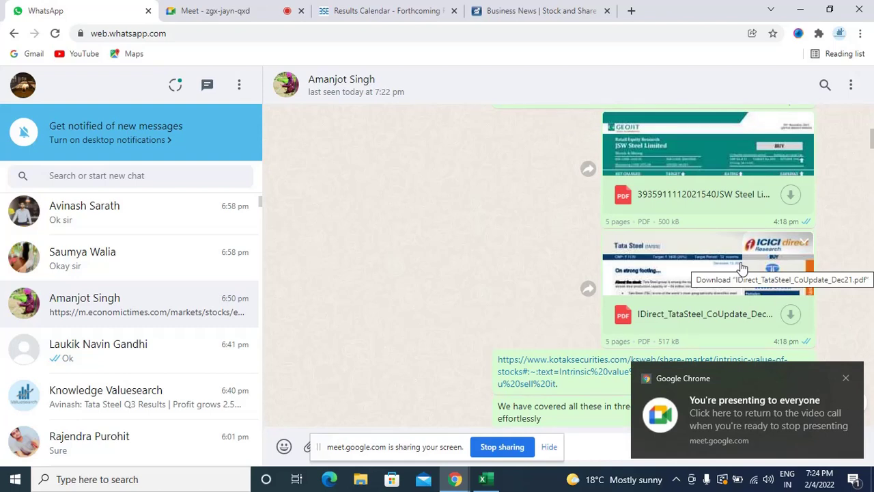
click(665, 268)
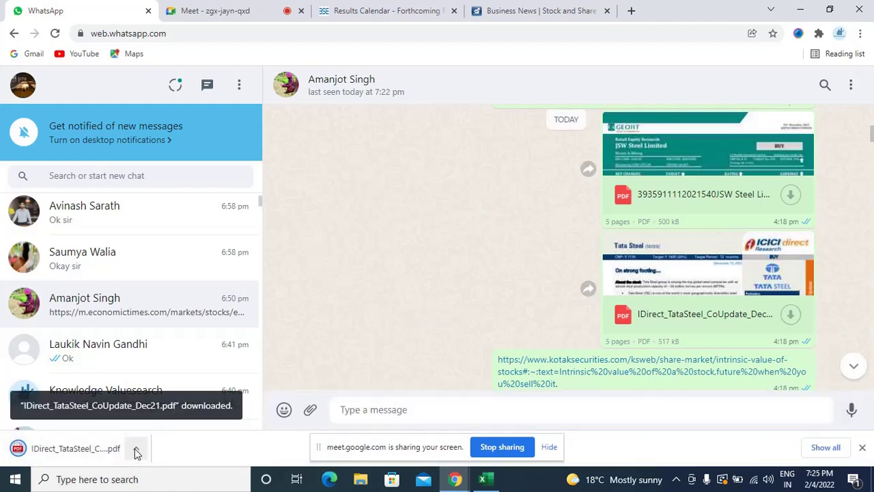
click(109, 452)
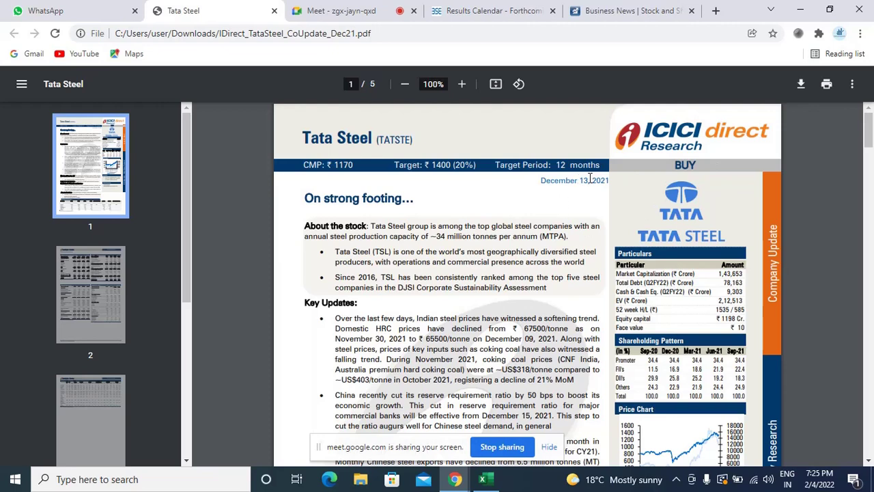
- Review the first page of the Tata Steel report, from the key updates down to the Key Financial Summary
scroll(566, 195, down, 1)
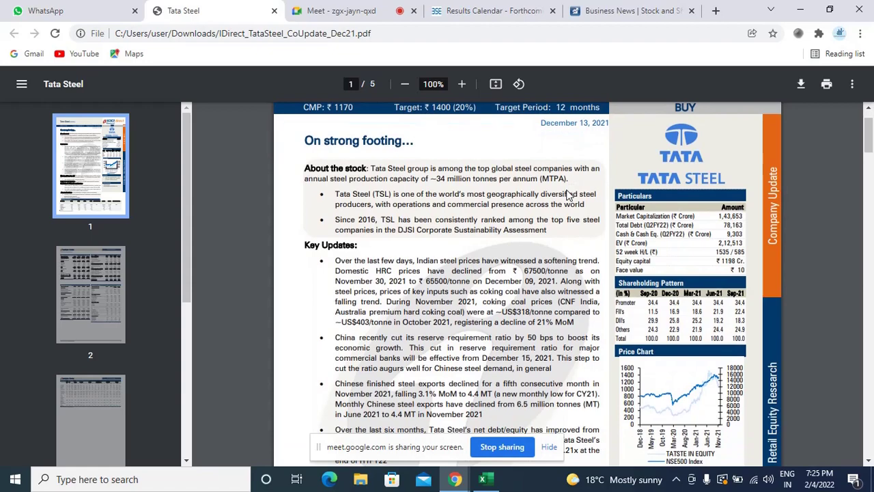
scroll(566, 195, down, 3)
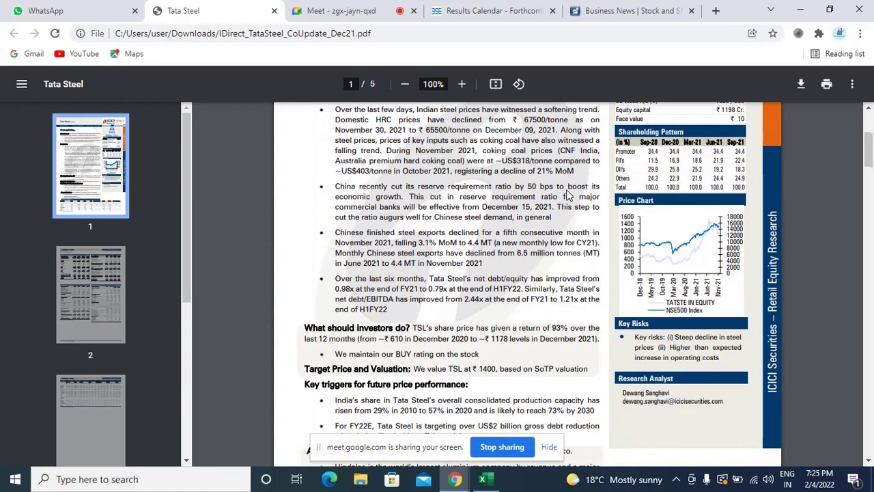
scroll(566, 195, down, 4)
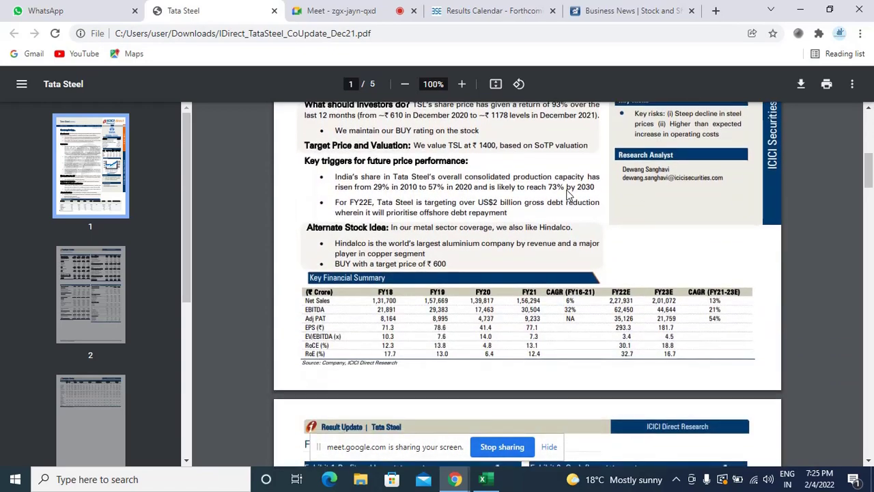
scroll(356, 297, down, 1)
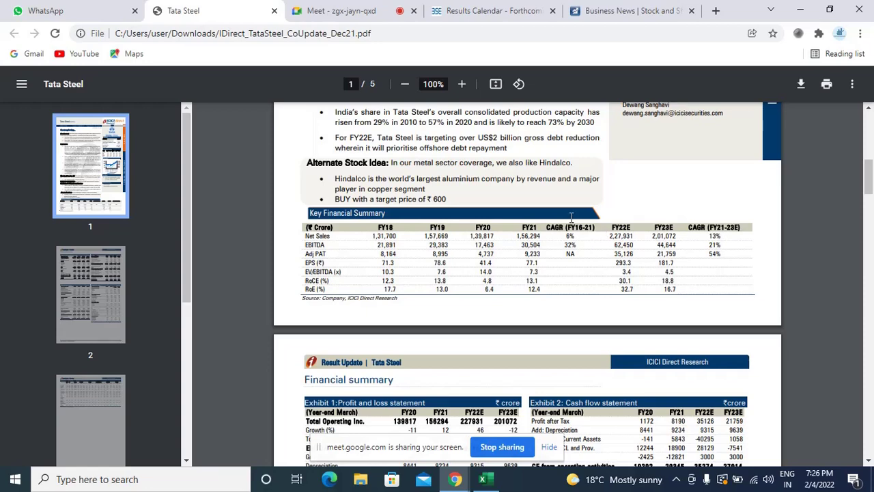
- Switch to the Google Meet call, open the list of people in the call and go through the participants
click(345, 10)
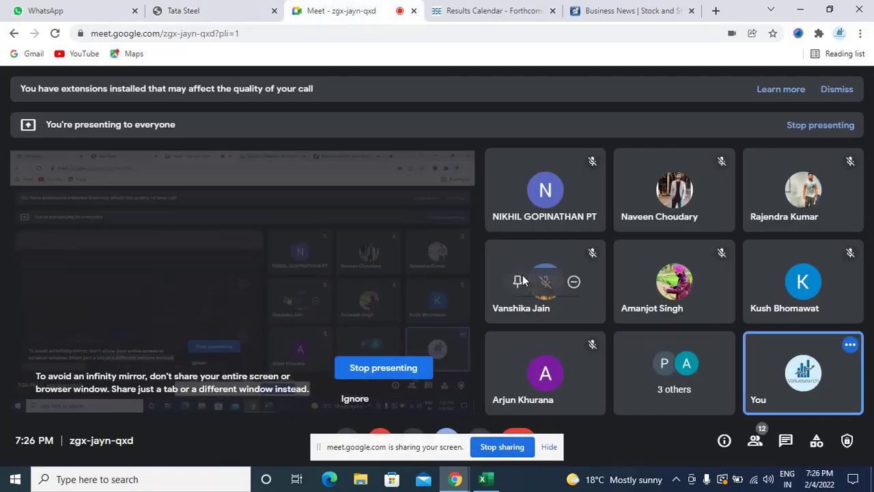
click(754, 442)
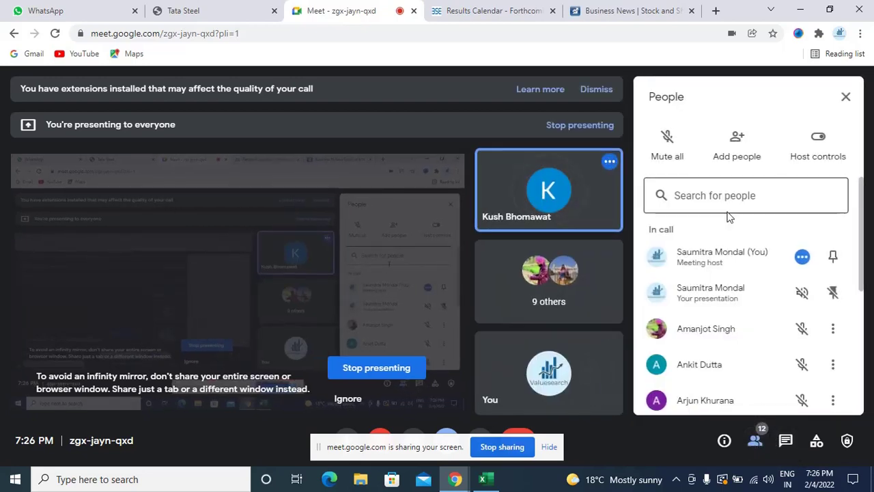
scroll(715, 332, down, 4)
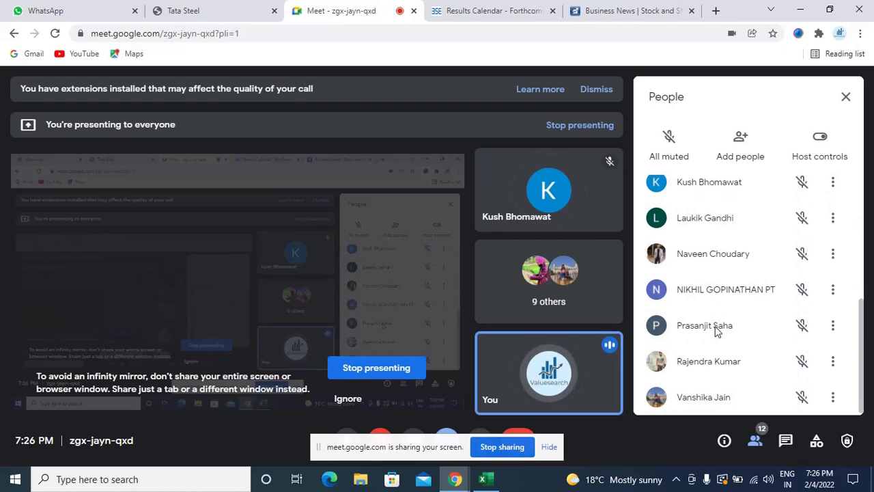
scroll(716, 331, up, 4)
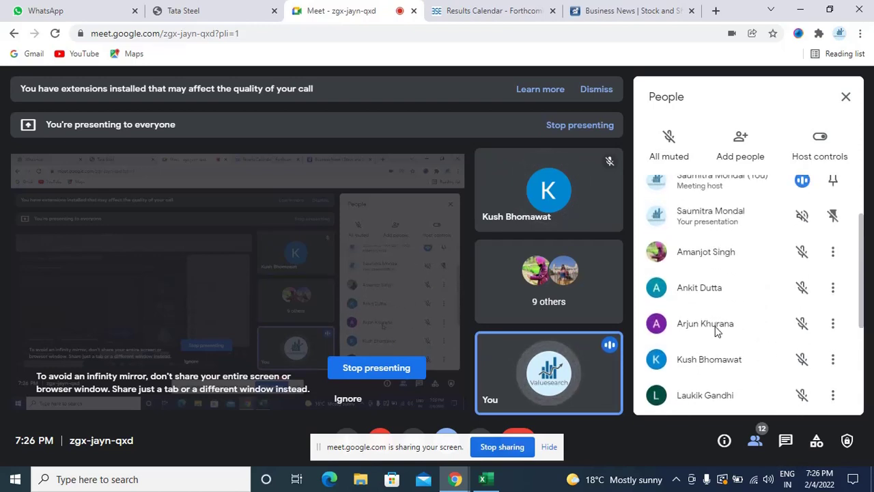
scroll(715, 331, down, 1)
scroll(715, 331, up, 3)
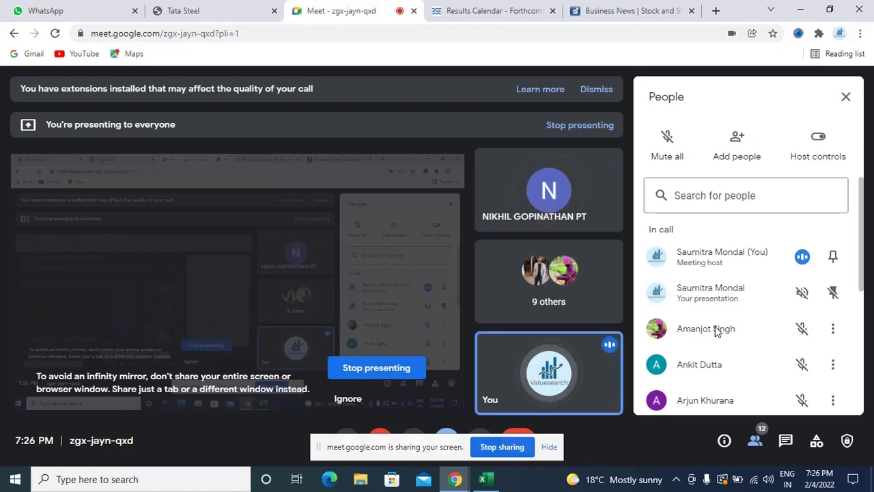
scroll(716, 331, down, 1)
scroll(715, 331, down, 2)
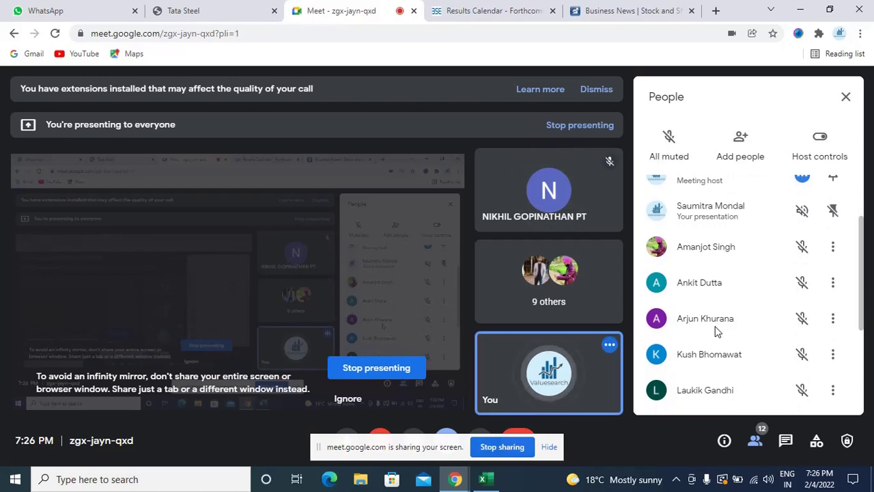
scroll(716, 331, down, 1)
scroll(715, 331, down, 1)
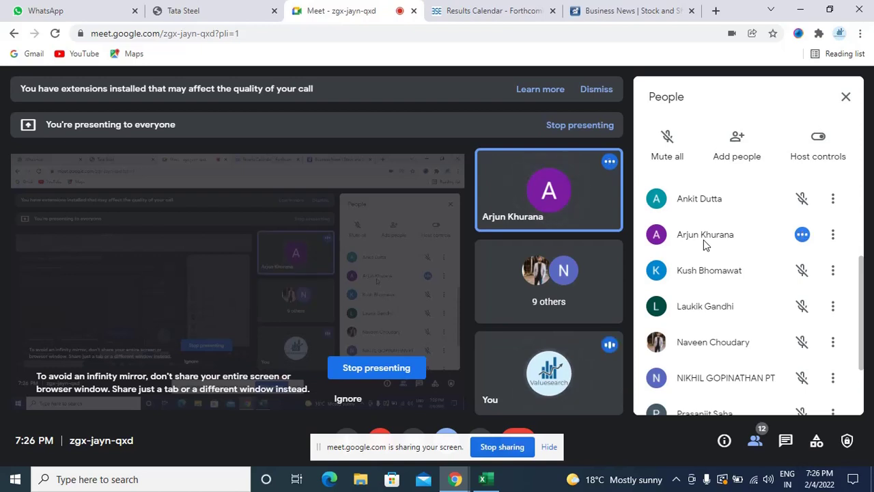
scroll(704, 240, down, 1)
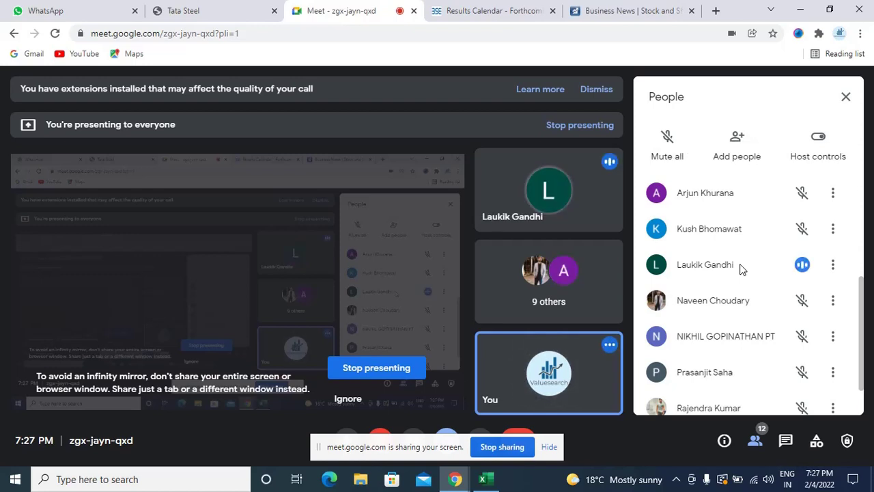
scroll(740, 267, down, 2)
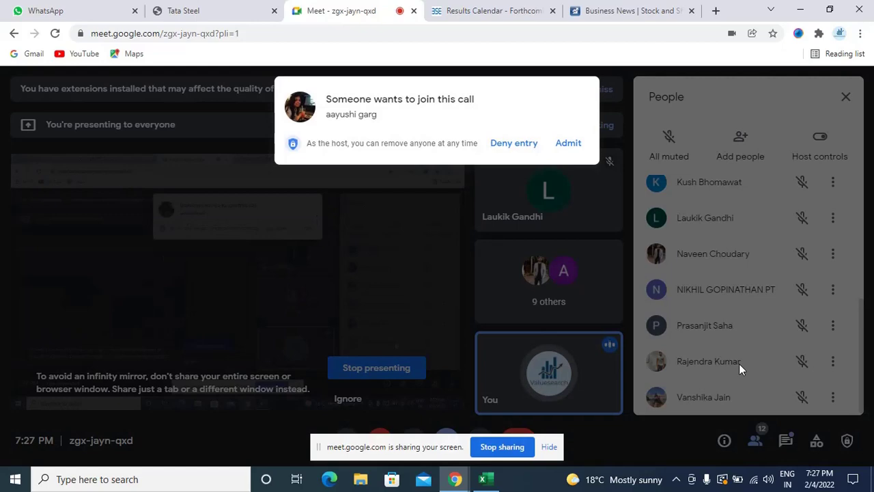
- Admit the person waiting to join the call and go back to the participant list
click(565, 146)
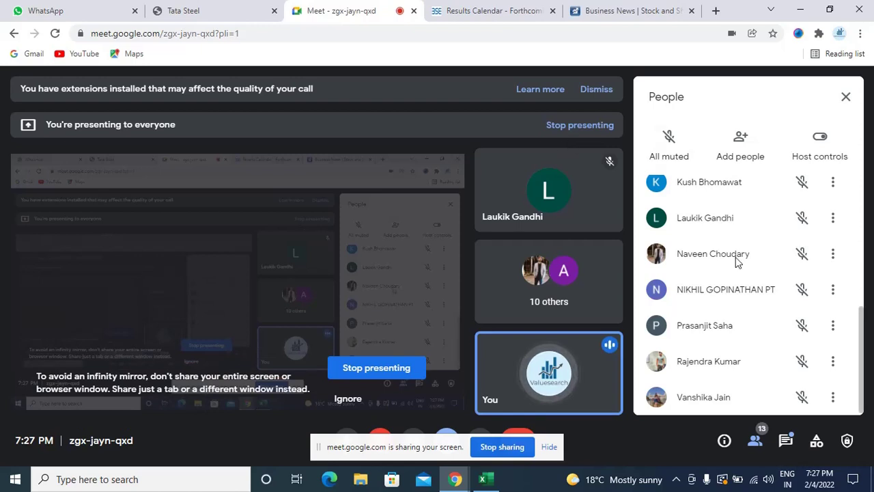
scroll(727, 297, up, 1)
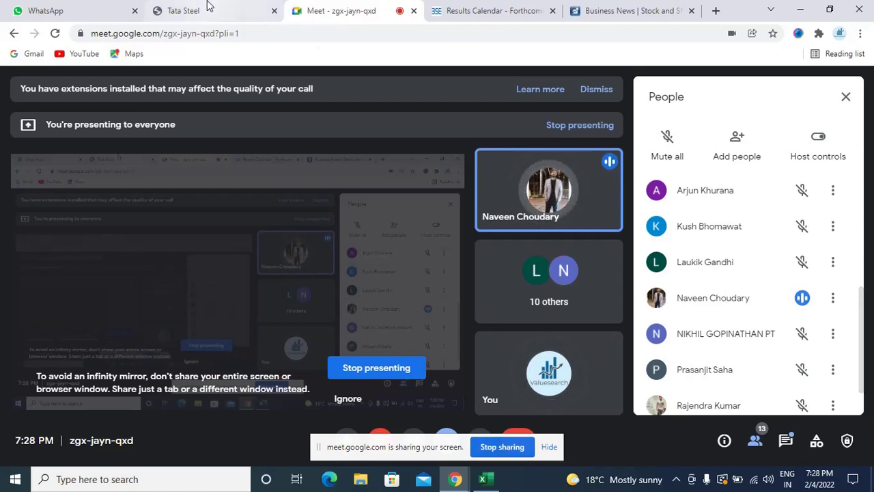
- Switch to the Moneycontrol home page and open the Tata Steel Q3 Results article under In the News
click(478, 8)
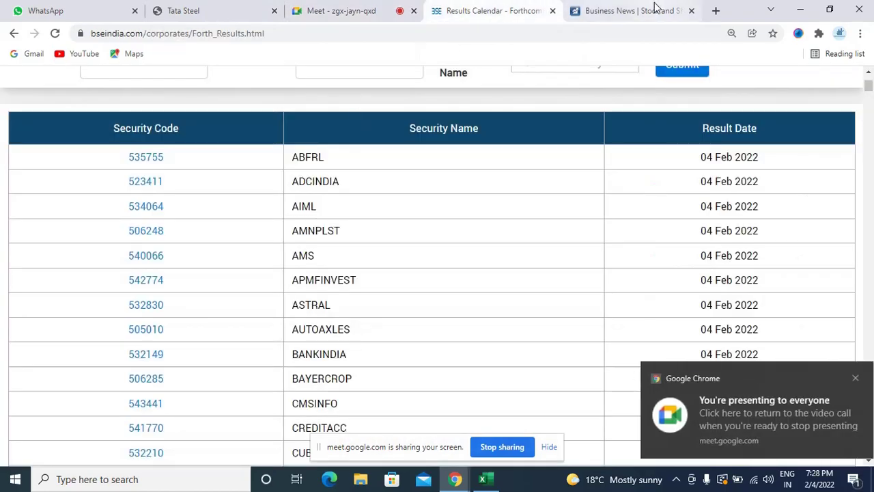
click(654, 8)
scroll(323, 196, down, 3)
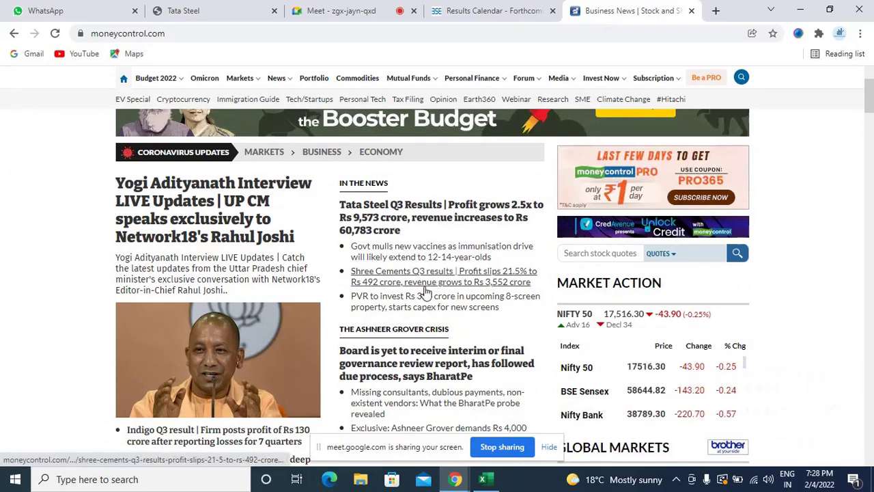
scroll(413, 287, down, 1)
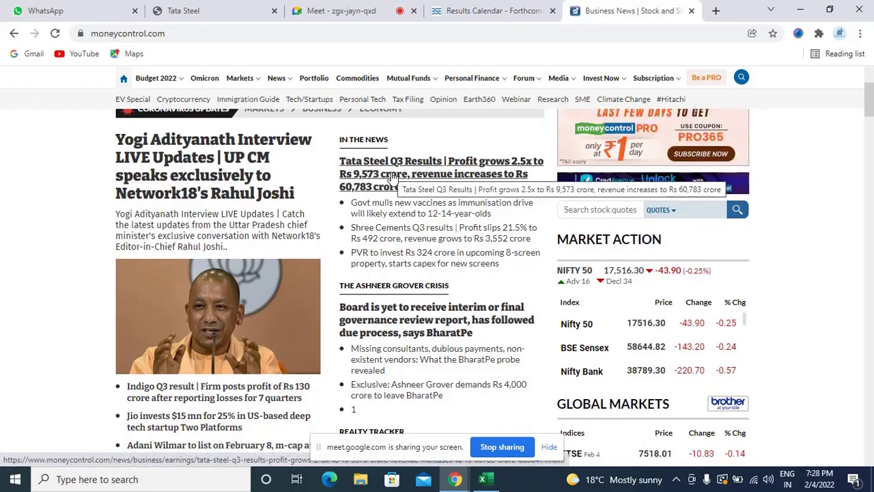
click(392, 176)
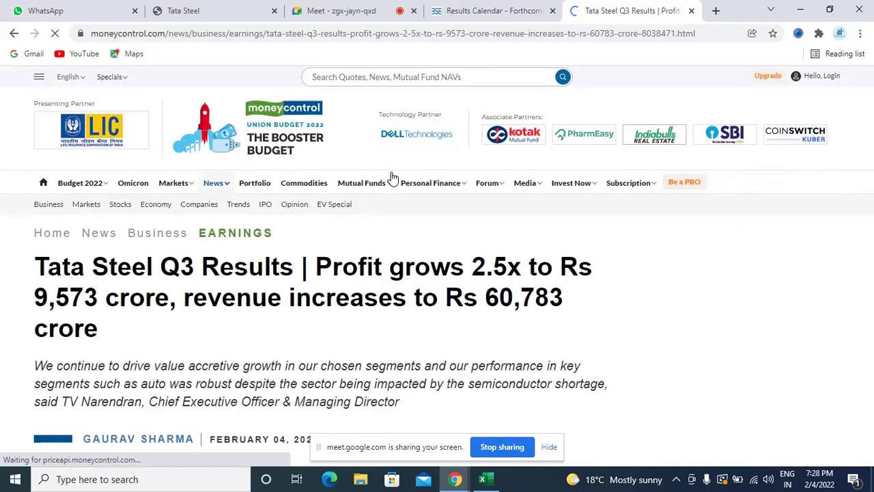
- Read the Tata Steel article's paragraphs on net profit, consolidated revenues, steel demand and management commentary
scroll(392, 176, down, 1)
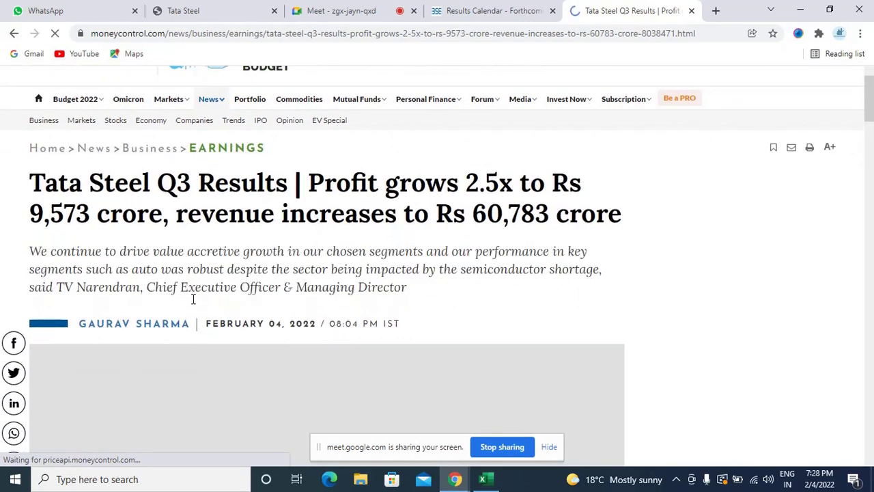
scroll(193, 298, down, 8)
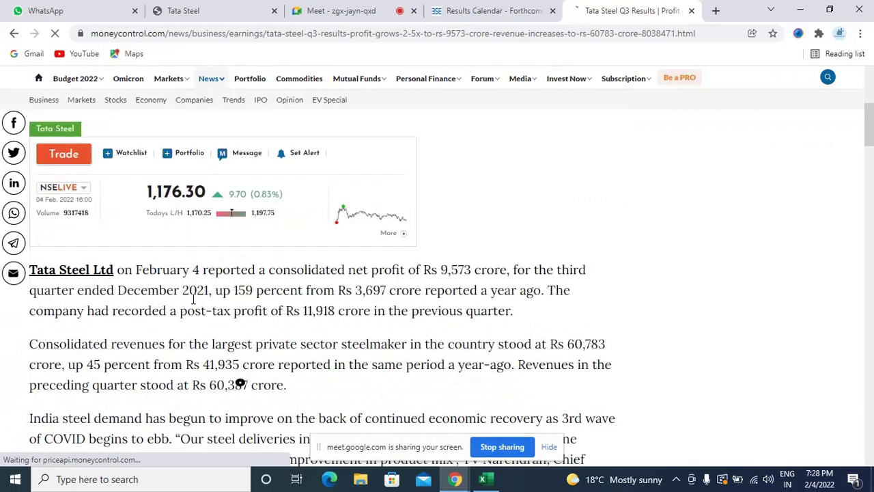
scroll(193, 298, down, 1)
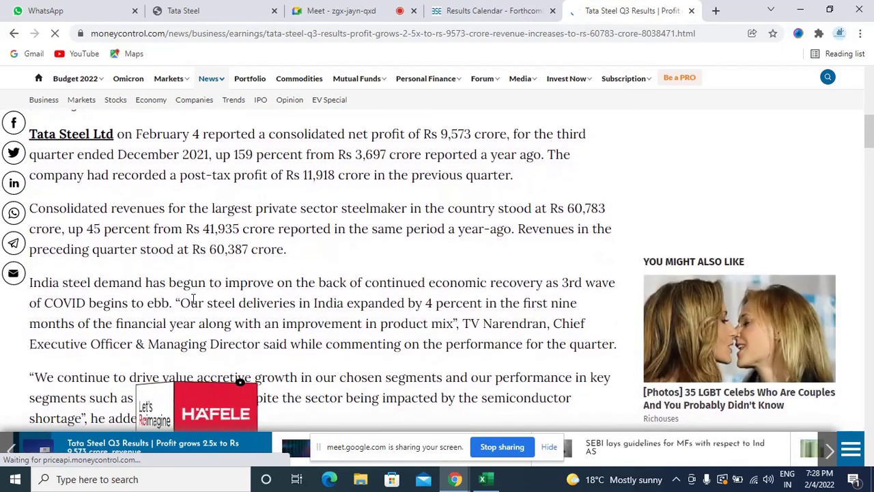
scroll(193, 298, down, 2)
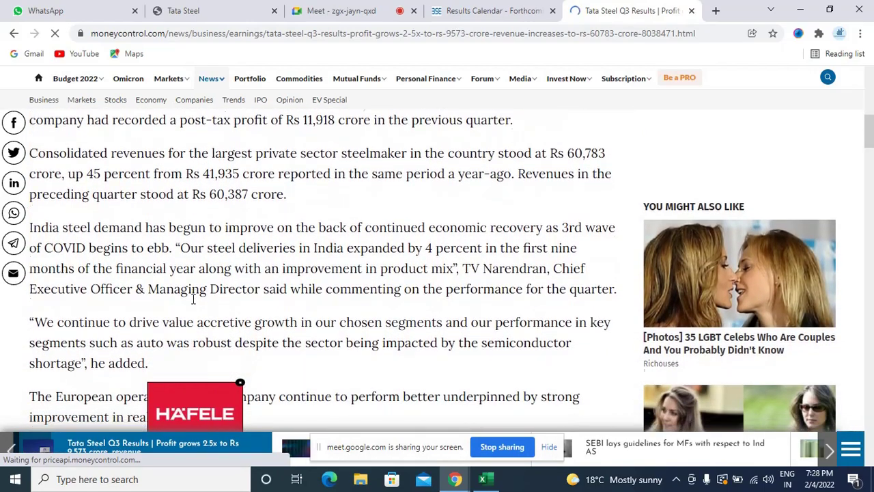
- Read the article's Operational Performance section, the finance chief's comments and the consolidated EBITDA paragraphs
scroll(193, 298, down, 3)
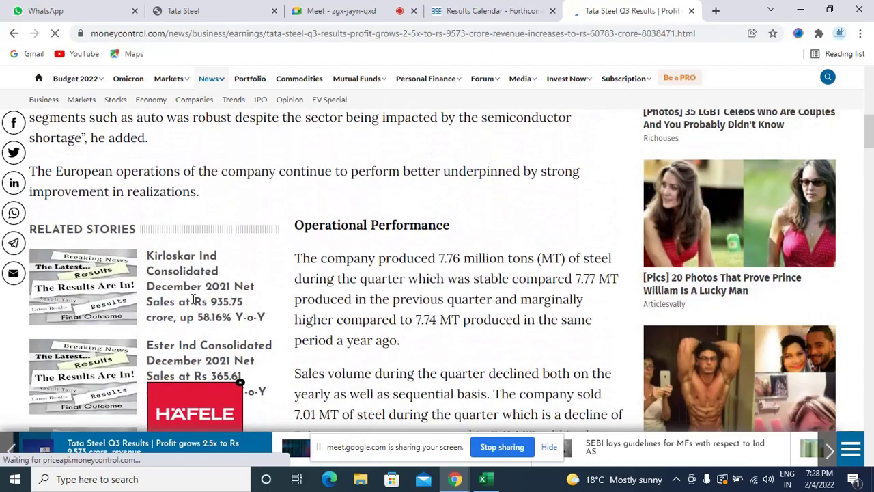
scroll(193, 298, down, 5)
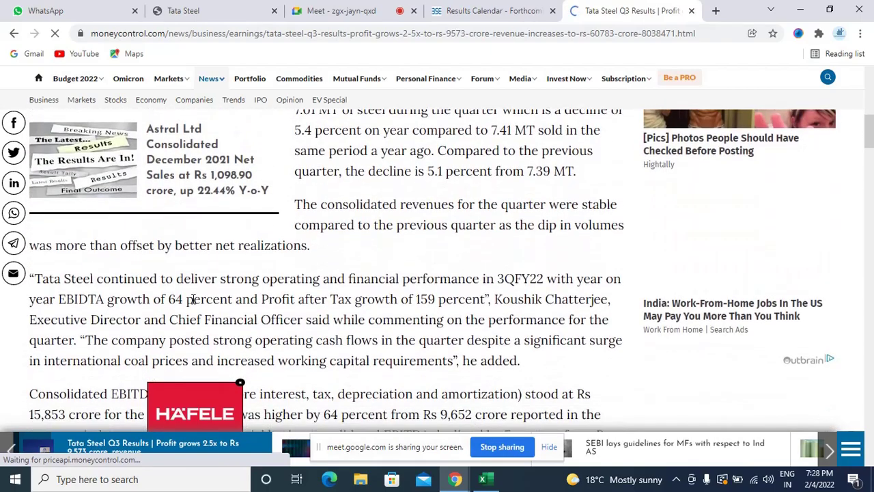
scroll(193, 298, up, 2)
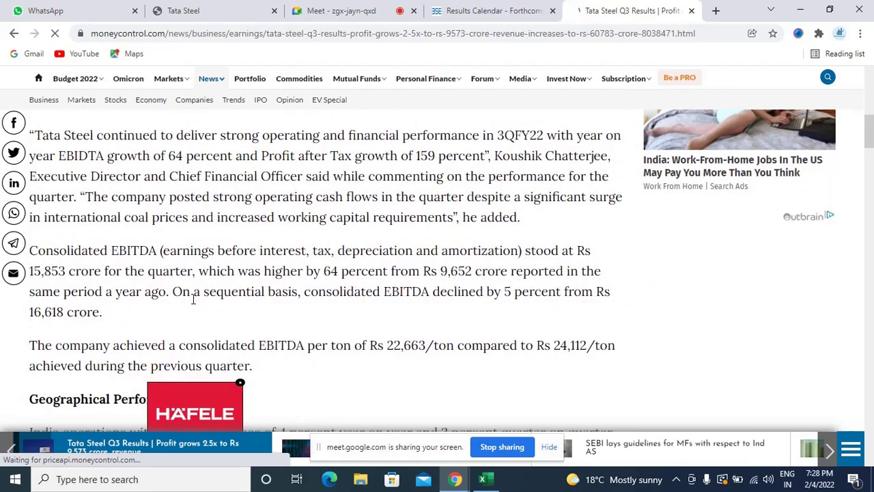
scroll(194, 298, down, 2)
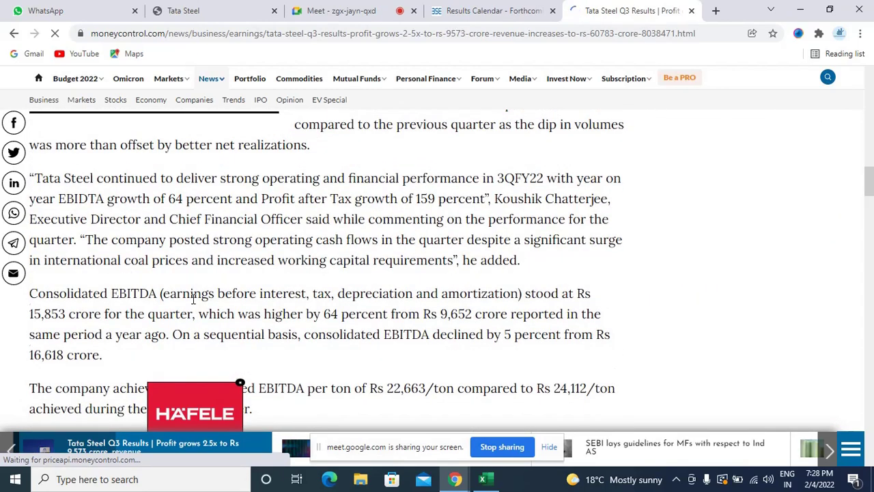
scroll(193, 299, down, 1)
scroll(193, 299, down, 1)
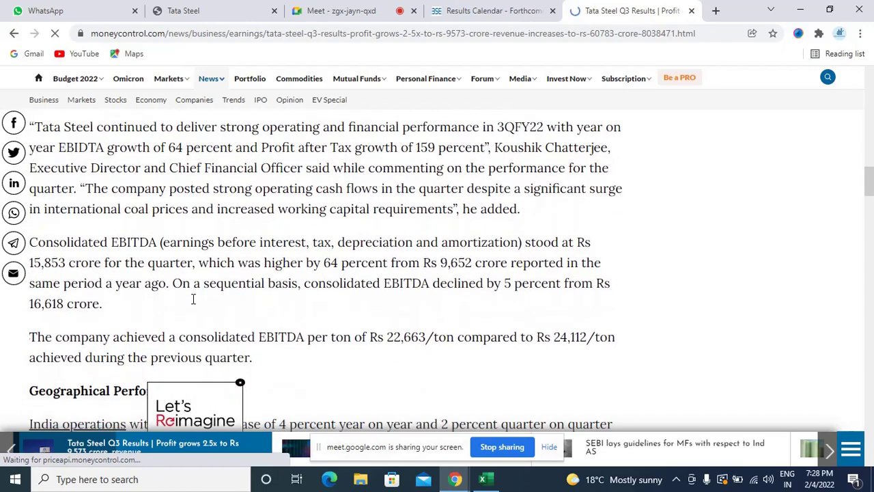
scroll(193, 298, down, 1)
- Return to the article's headline and summary and stop the page from loading
scroll(193, 298, up, 10)
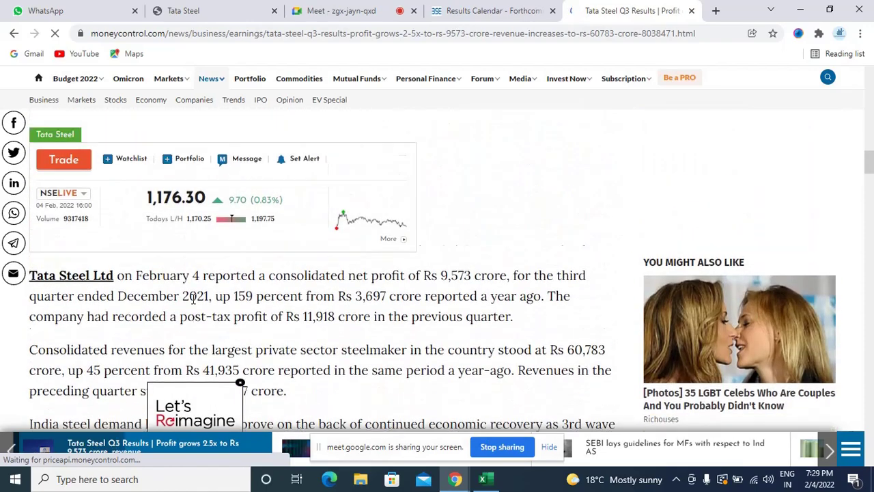
scroll(193, 298, up, 6)
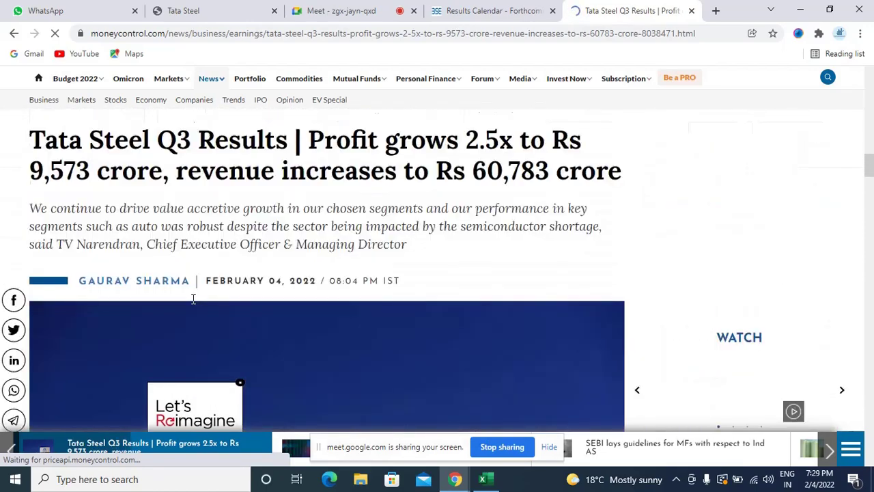
scroll(194, 298, up, 2)
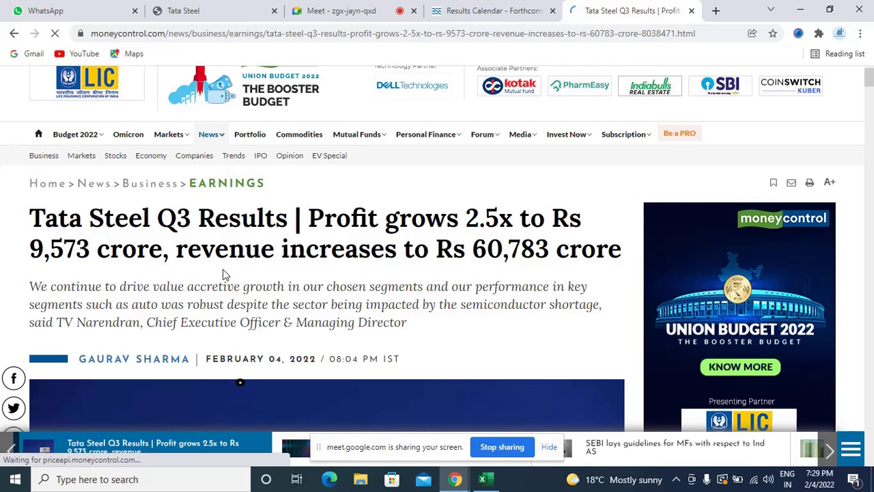
click(55, 34)
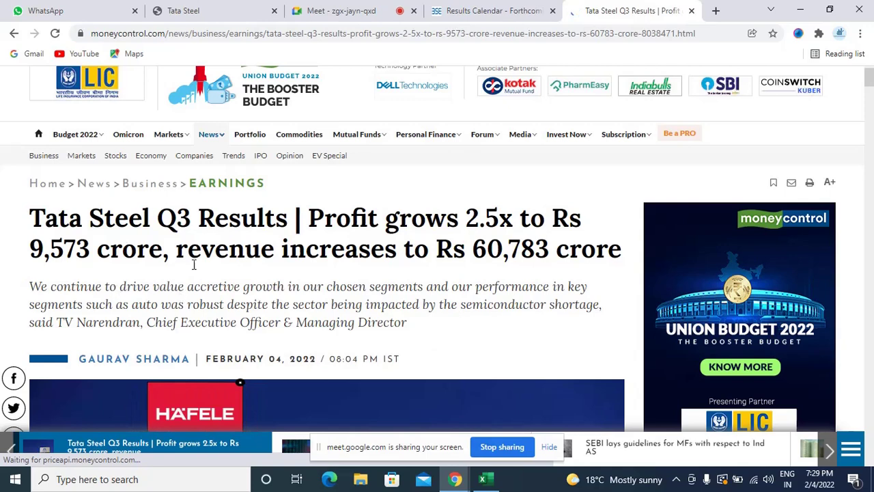
- Switch to the BSE Results Calendar and find the TATASTEEL entry with its result date
click(479, 7)
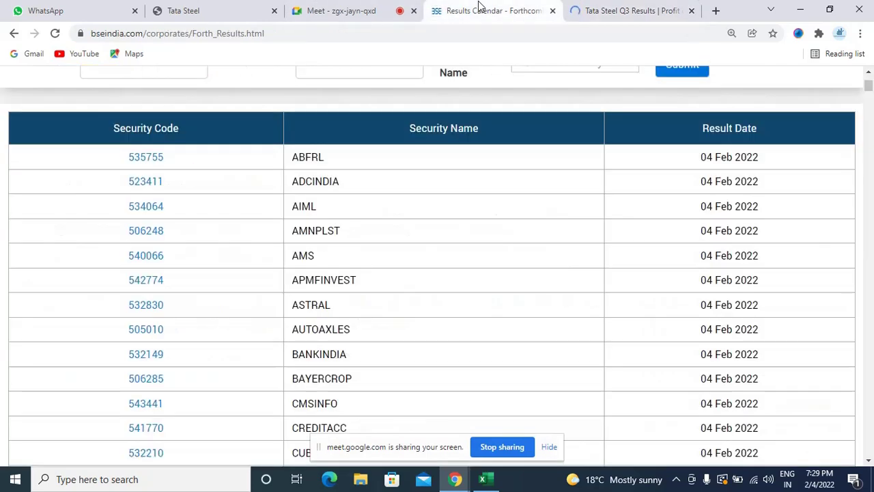
scroll(411, 246, down, 2)
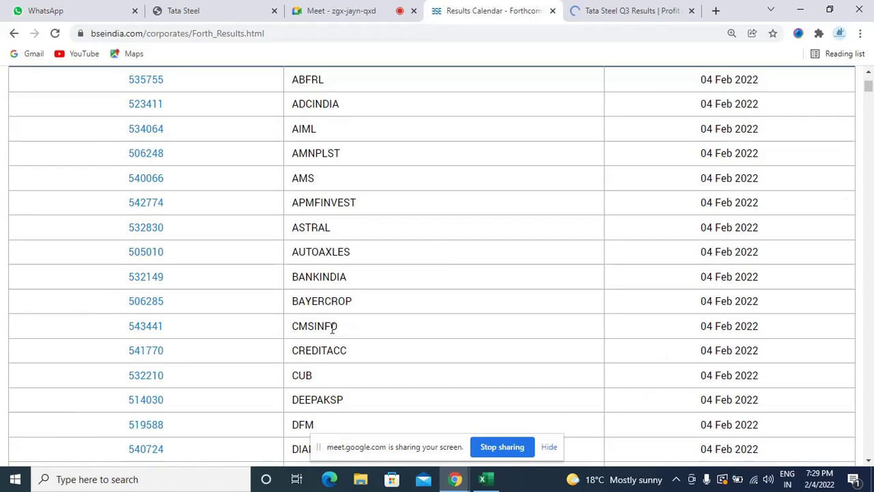
scroll(332, 329, down, 3)
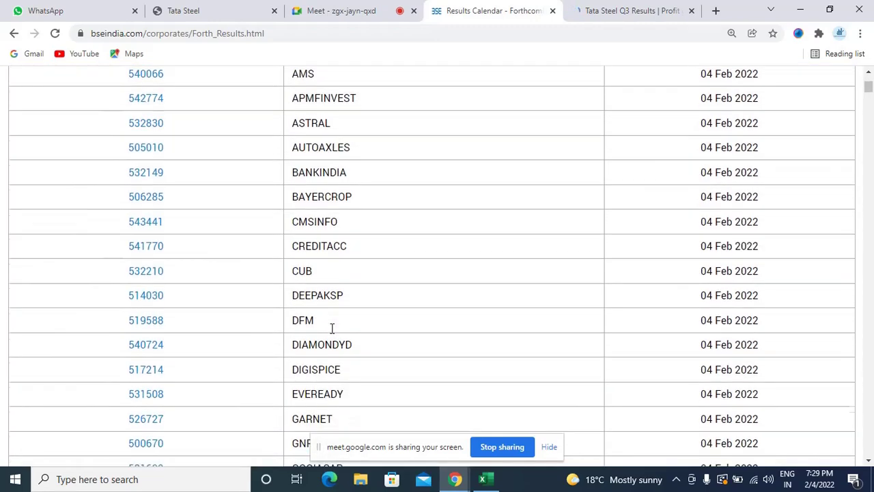
scroll(333, 329, down, 3)
scroll(333, 328, down, 4)
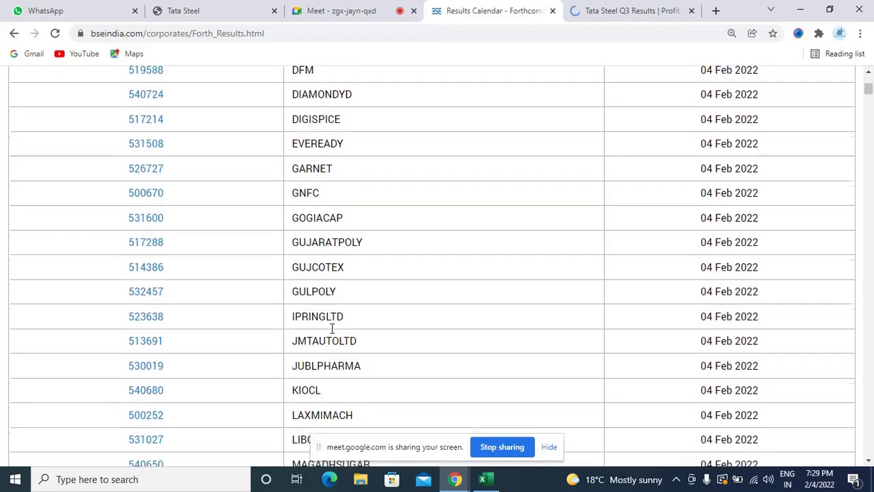
scroll(332, 328, down, 7)
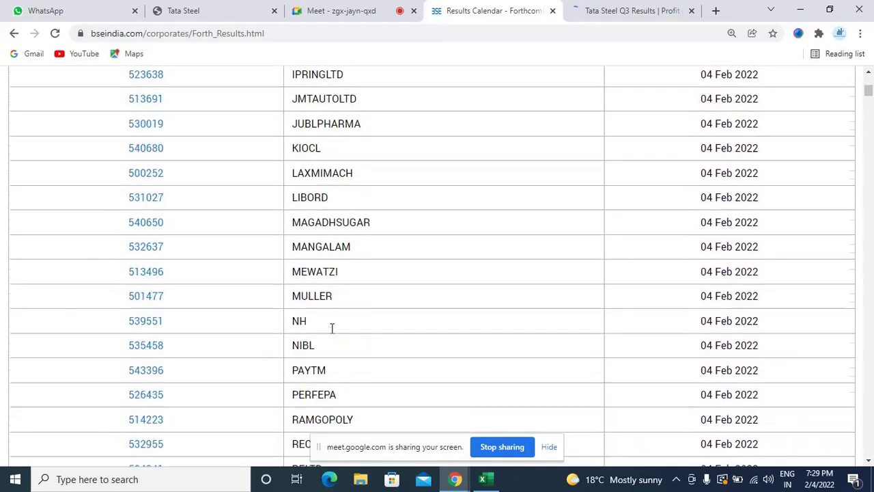
scroll(333, 329, down, 7)
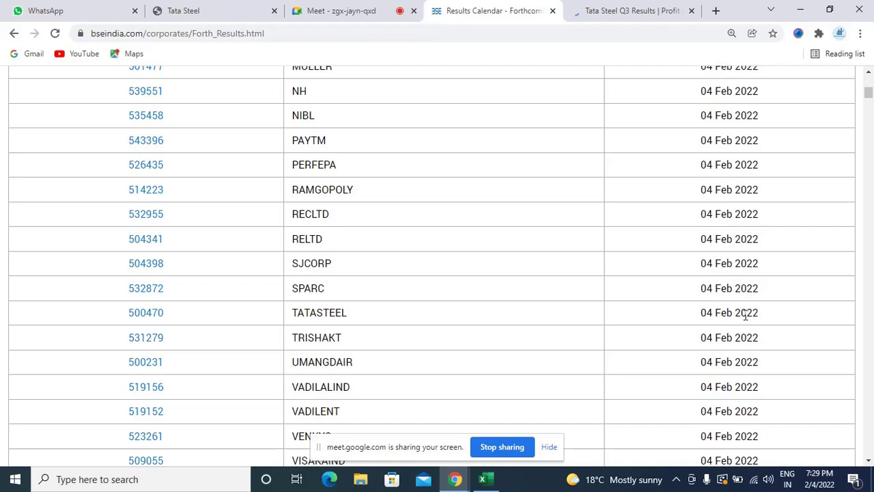
- Check the participants in the Google Meet call and return to the TATASTEEL entry in the Results Calendar
click(325, 10)
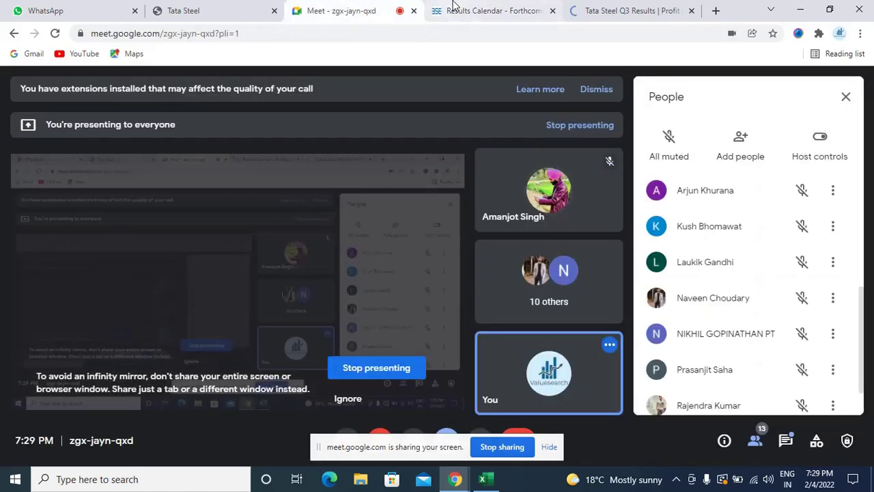
click(453, 8)
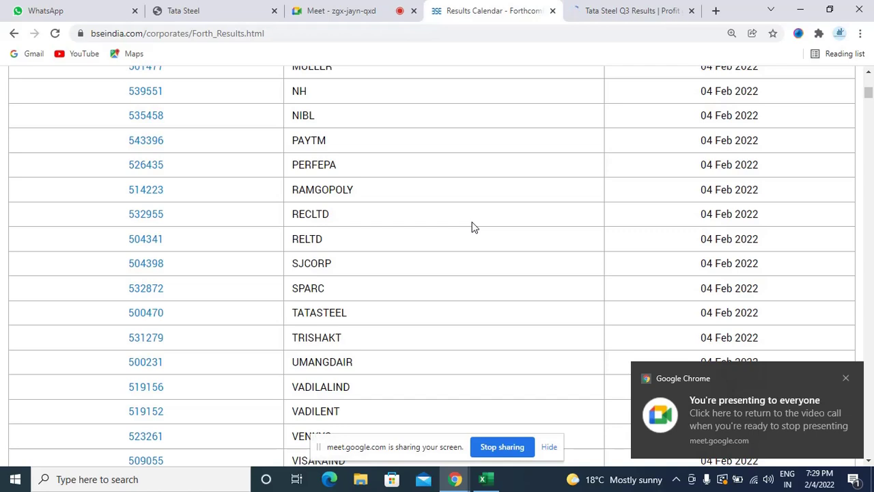
scroll(471, 227, down, 1)
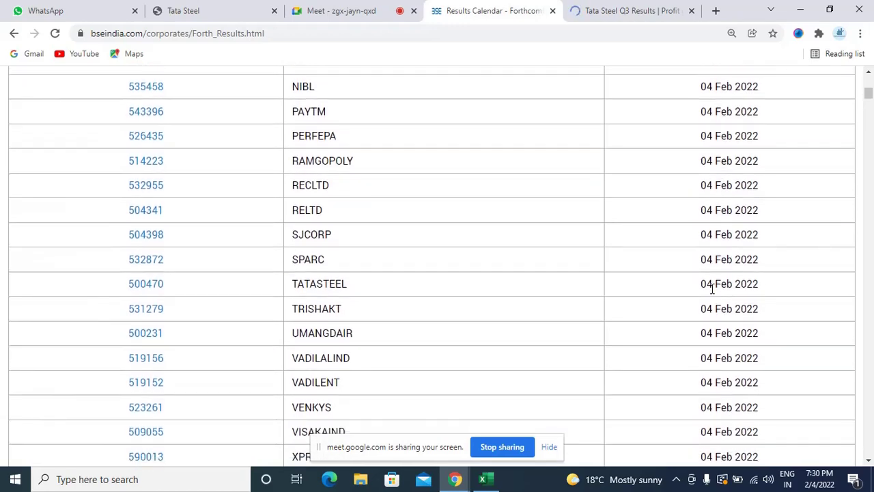
scroll(712, 288, down, 1)
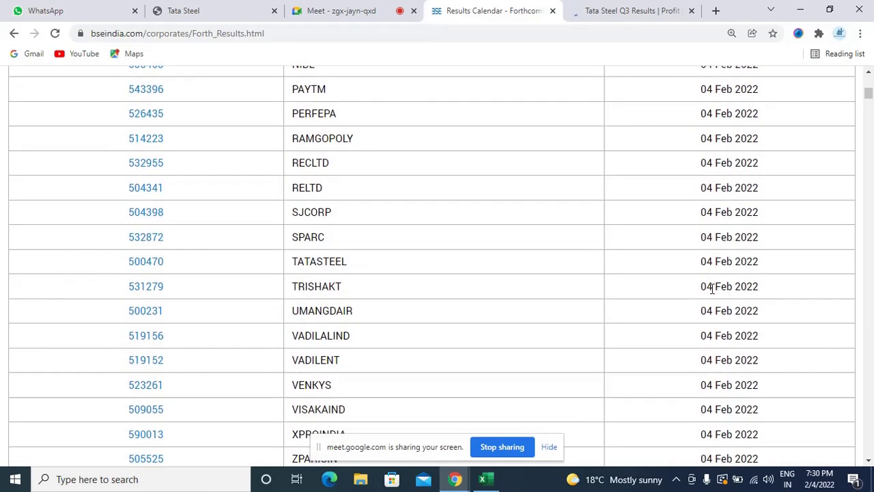
- Browse the Results Calendar entries for 05 Feb 2022 and 07 Feb 2022, and return to the start of the table
scroll(712, 288, down, 15)
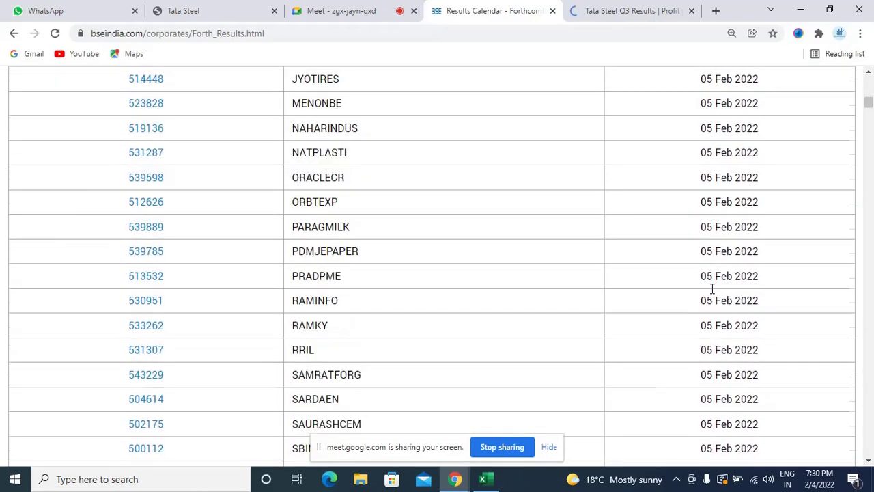
scroll(727, 265, down, 20)
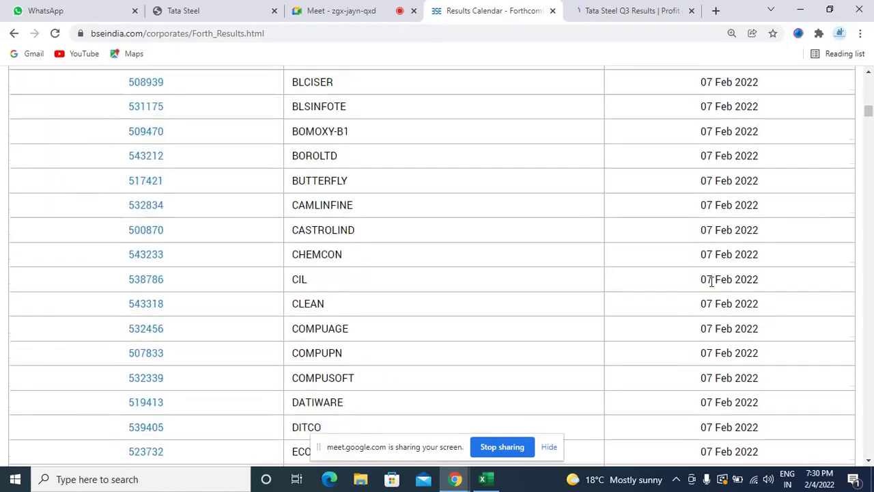
scroll(710, 281, down, 20)
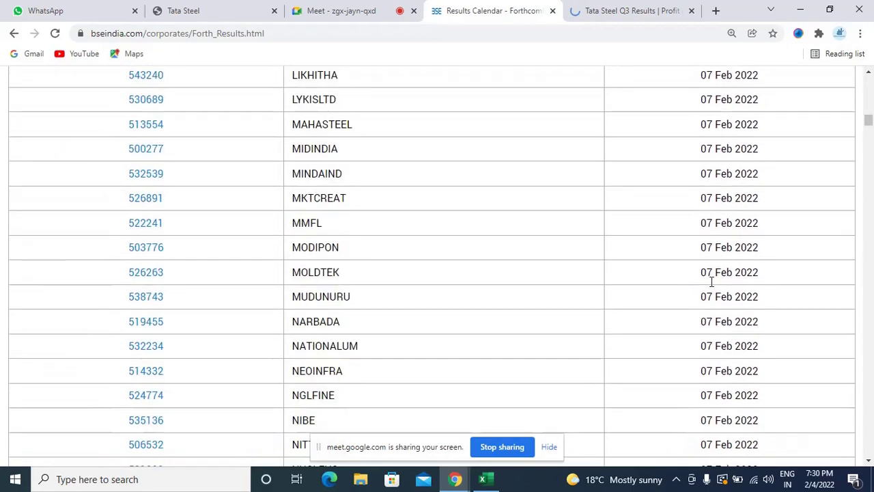
scroll(711, 281, down, 20)
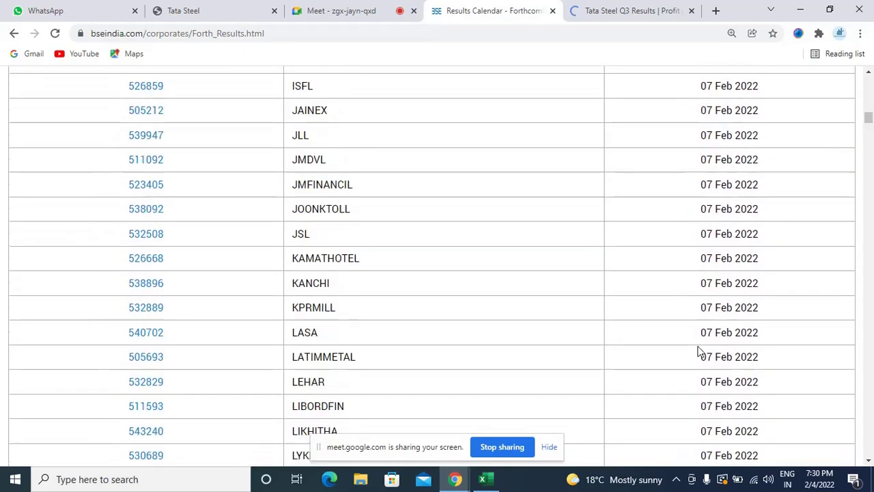
scroll(697, 351, down, 9)
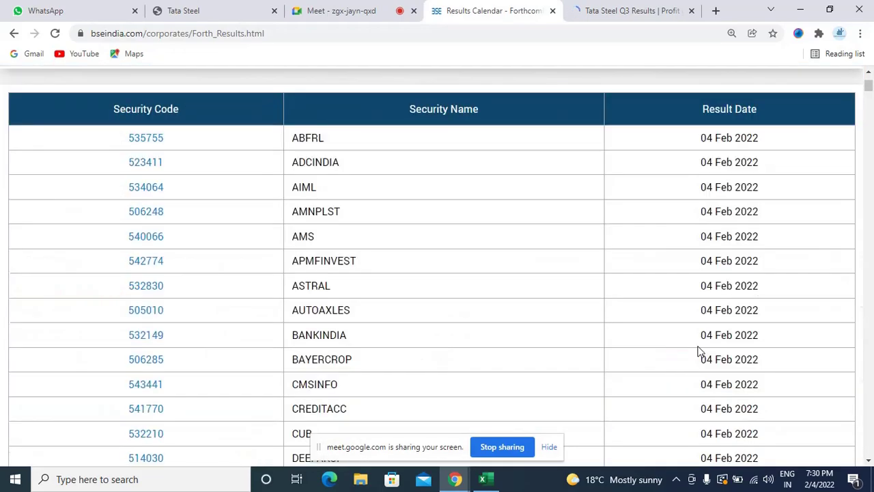
scroll(698, 351, up, 4)
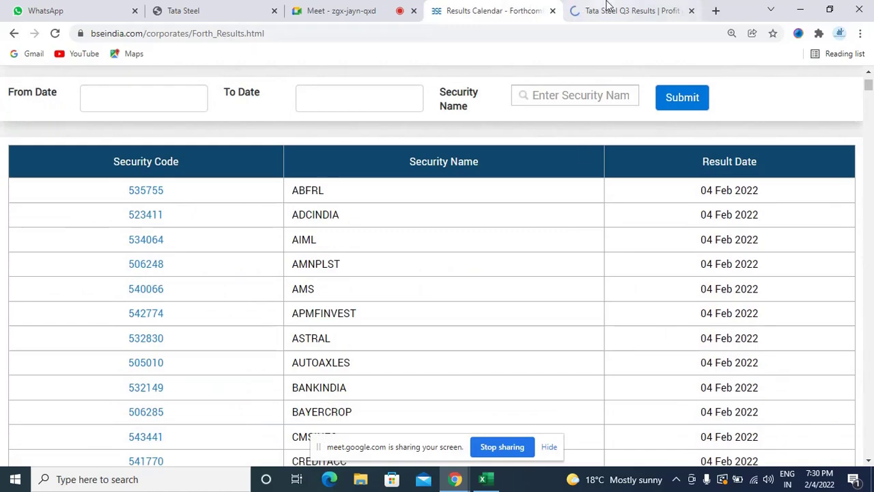
- Switch to the Tata Steel Q3 Results article, enlarge the page beyond 110% and close the floating advertisement
click(605, 9)
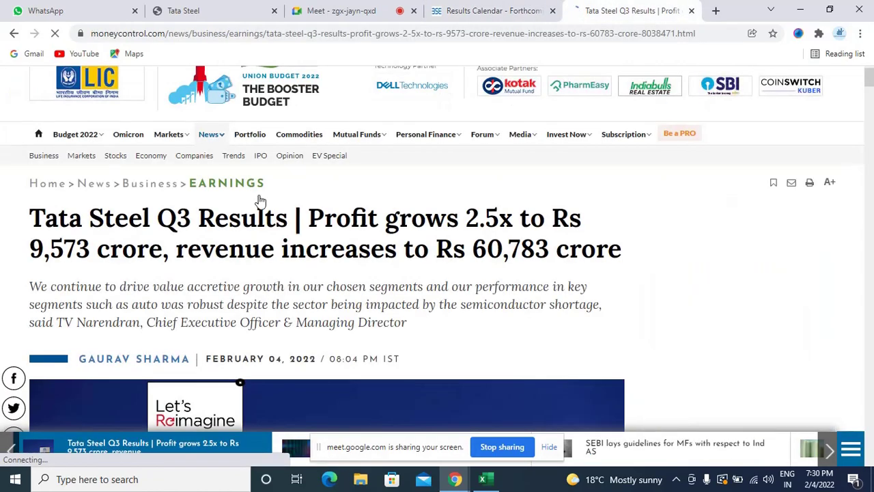
scroll(259, 200, down, 2)
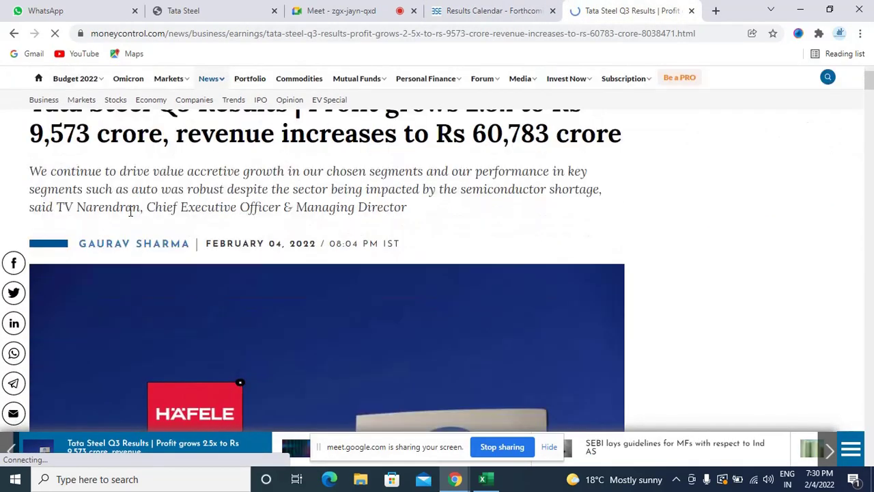
scroll(119, 155, up, 2)
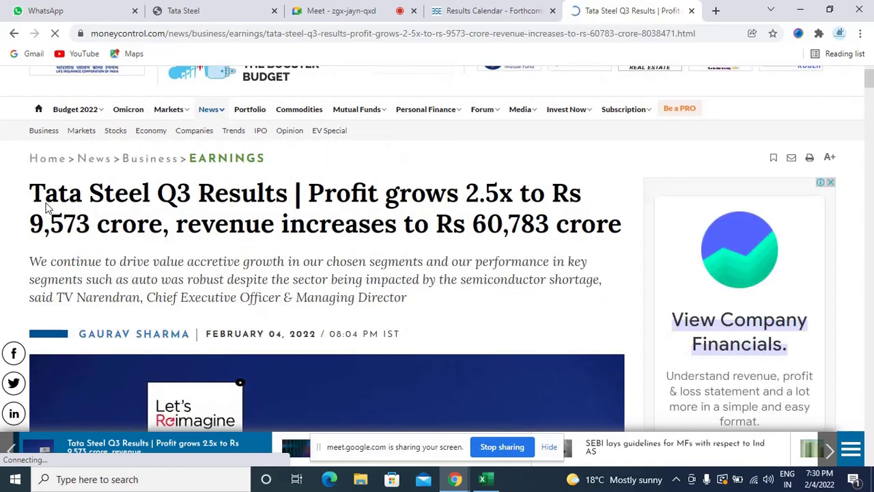
key(ctrl+plus)
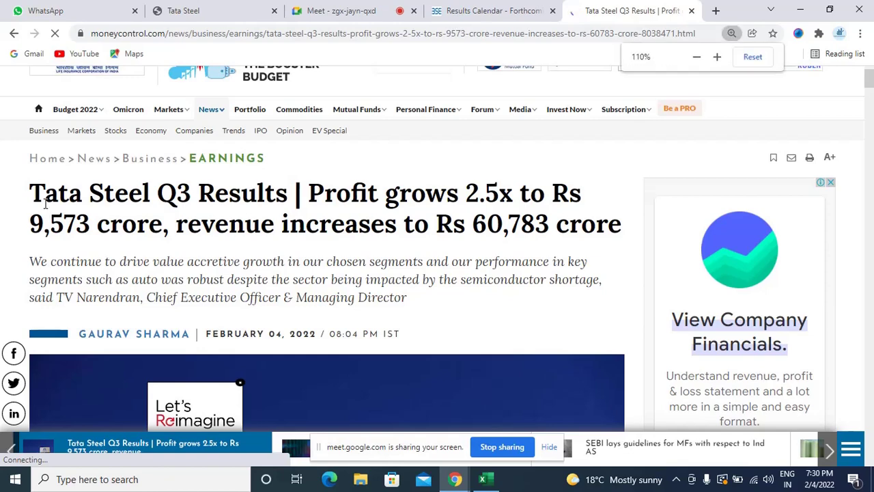
key(ctrl+plus)
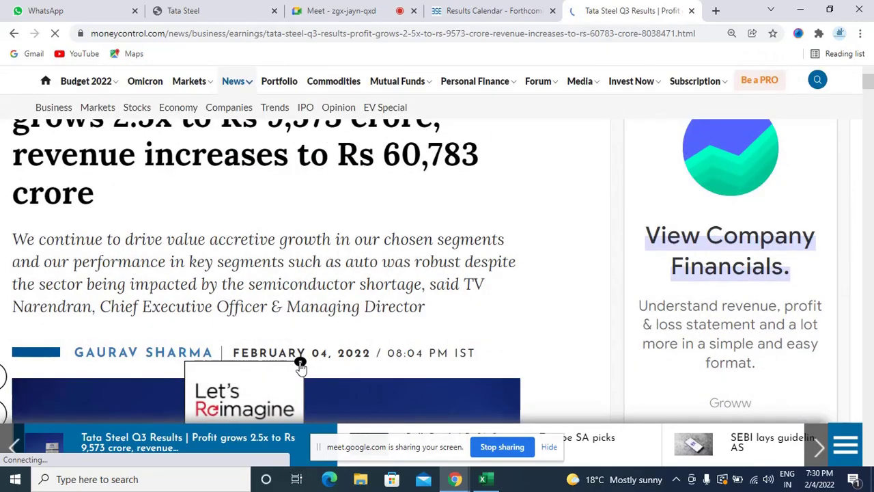
click(300, 363)
scroll(263, 282, up, 1)
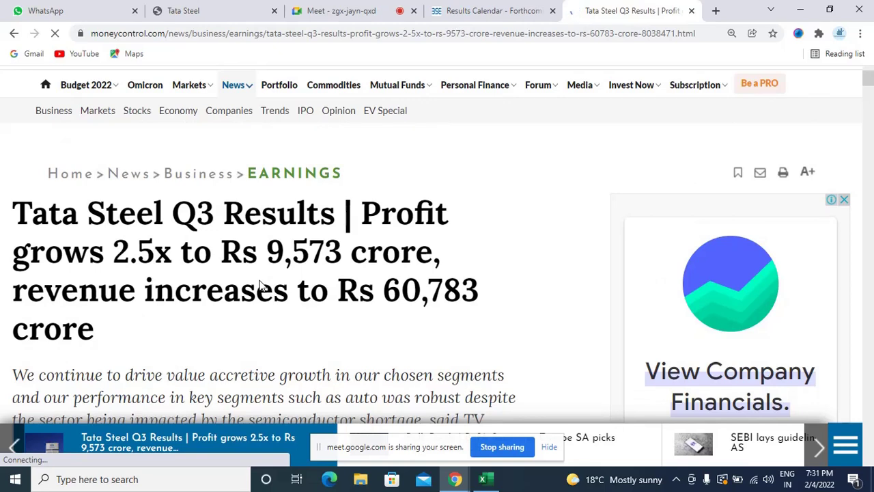
- Go over the article's profit and revenue headline and its summary, and switch to the Google Meet call
scroll(259, 286, down, 1)
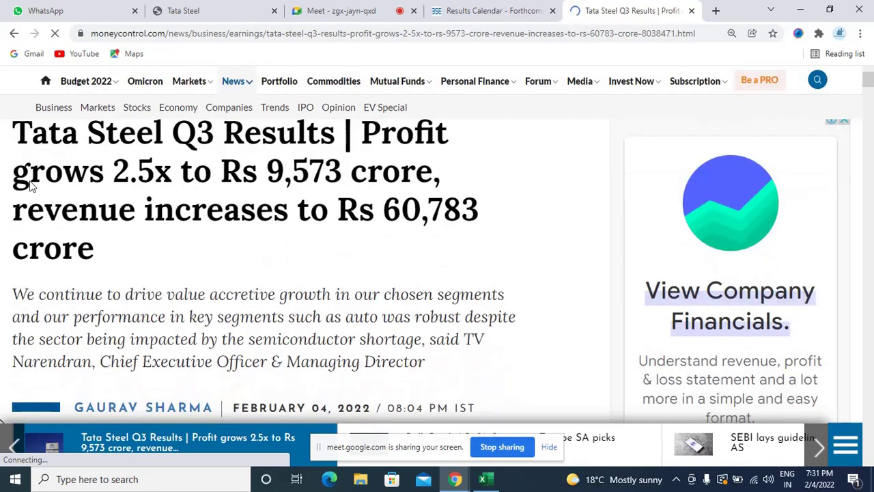
scroll(164, 256, up, 1)
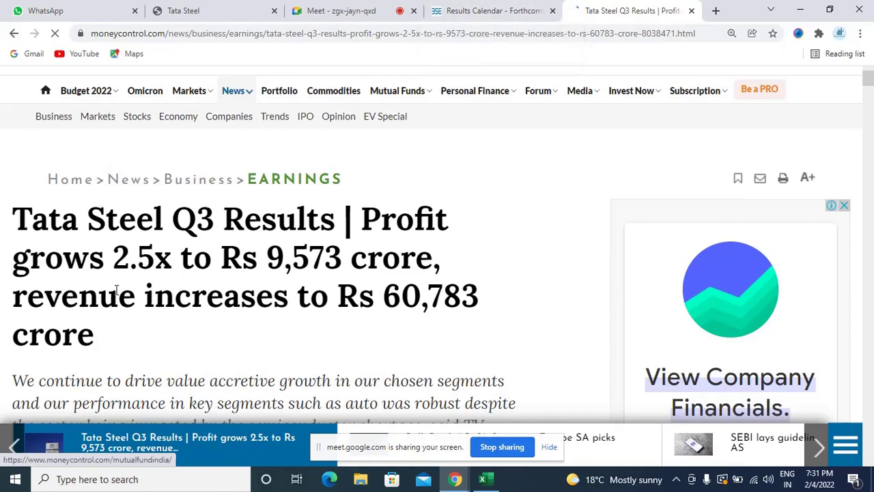
scroll(153, 358, down, 2)
scroll(179, 233, up, 2)
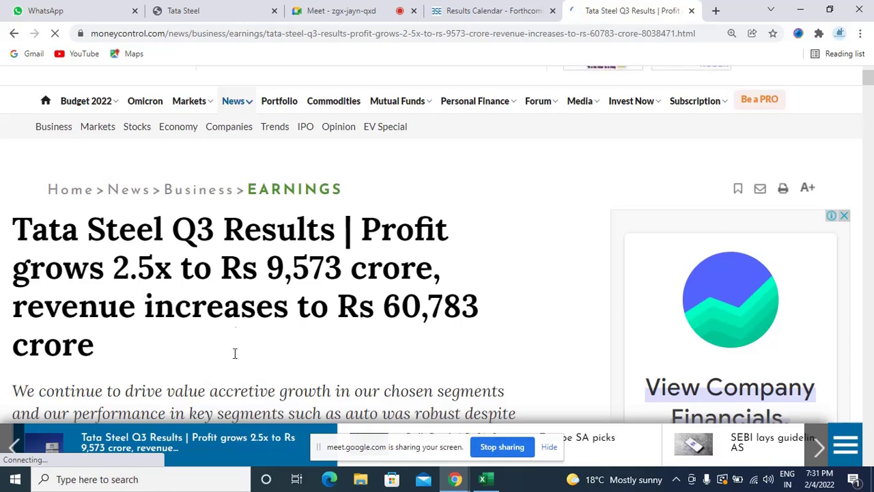
click(331, 10)
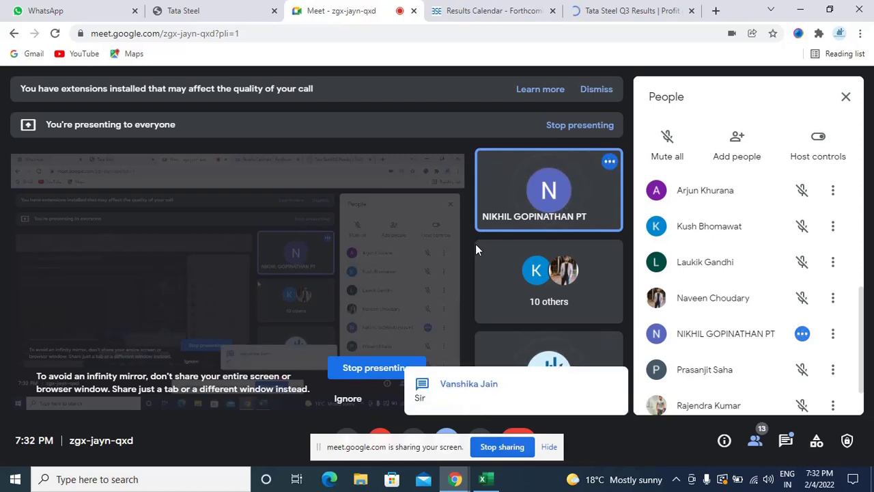
- Read the in-call messages in Google Meet, close the chat and return to the Tata Steel Q3 Results article
click(787, 441)
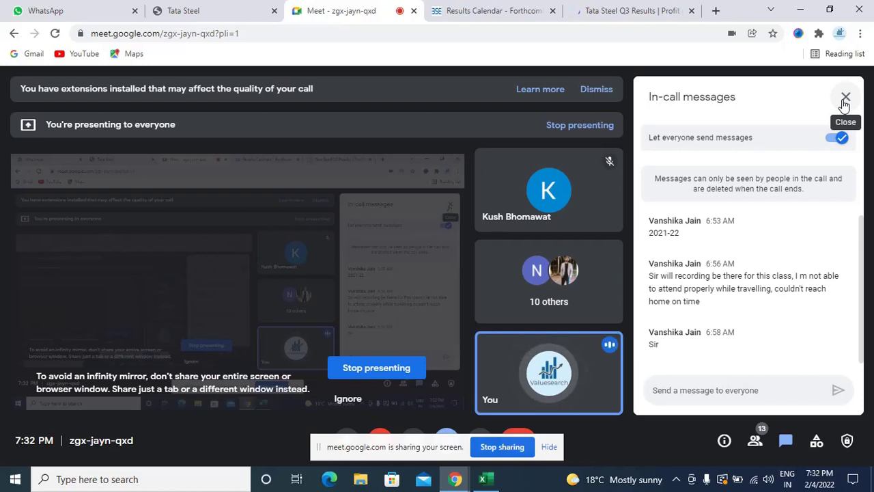
click(845, 99)
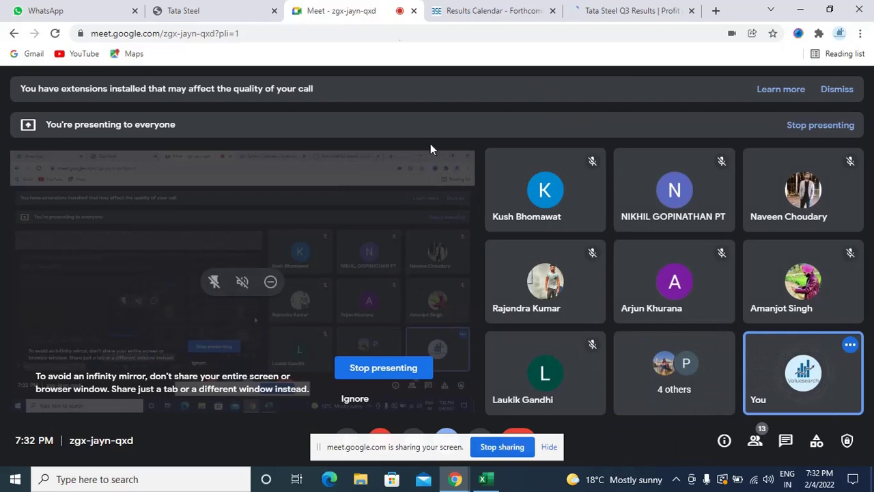
click(505, 10)
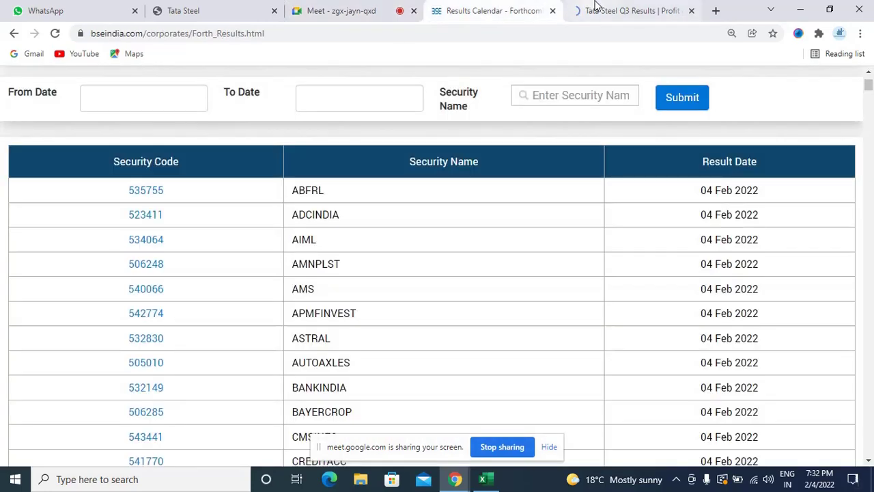
click(596, 8)
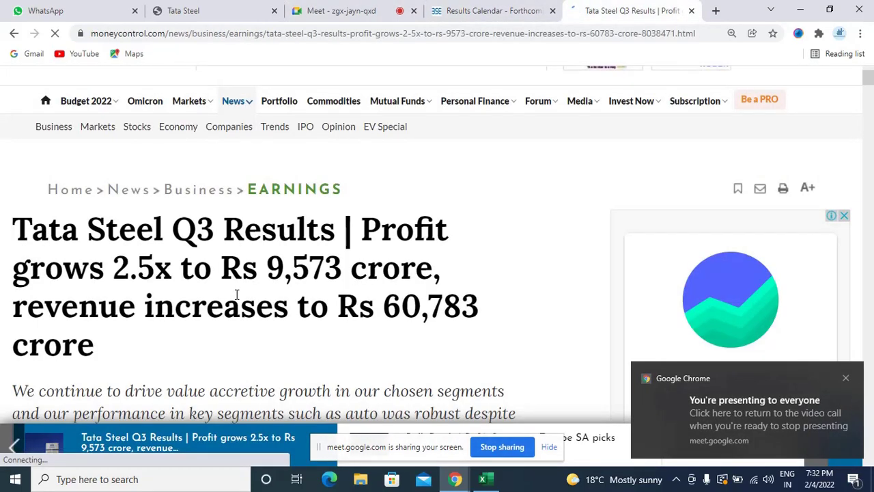
- Go over the article's profit and revenue headline together with its summary and return to the headline
scroll(236, 293, down, 2)
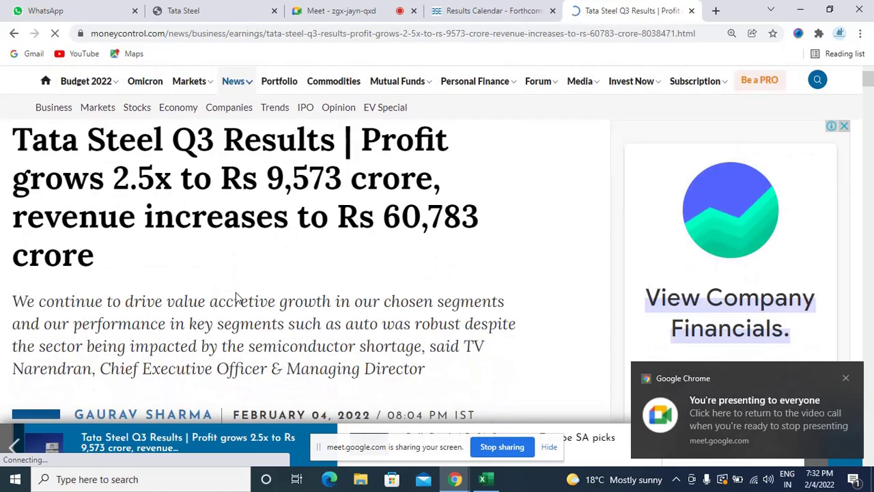
scroll(236, 295, up, 2)
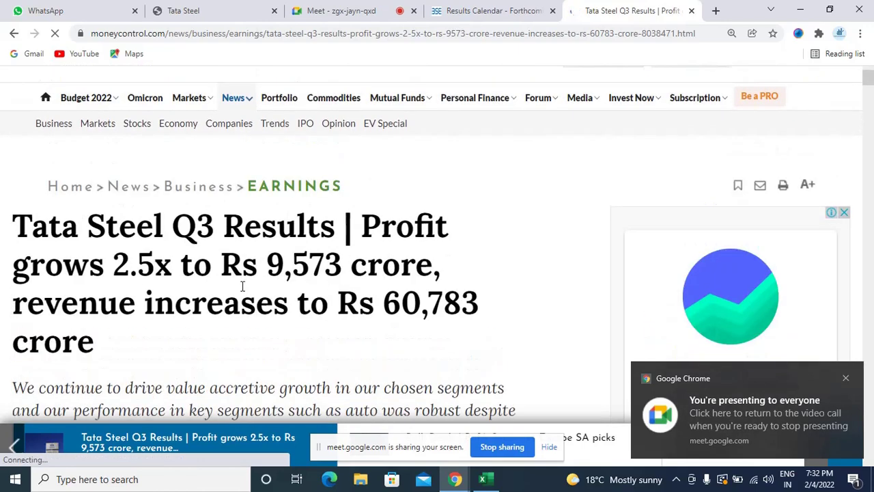
scroll(242, 287, down, 3)
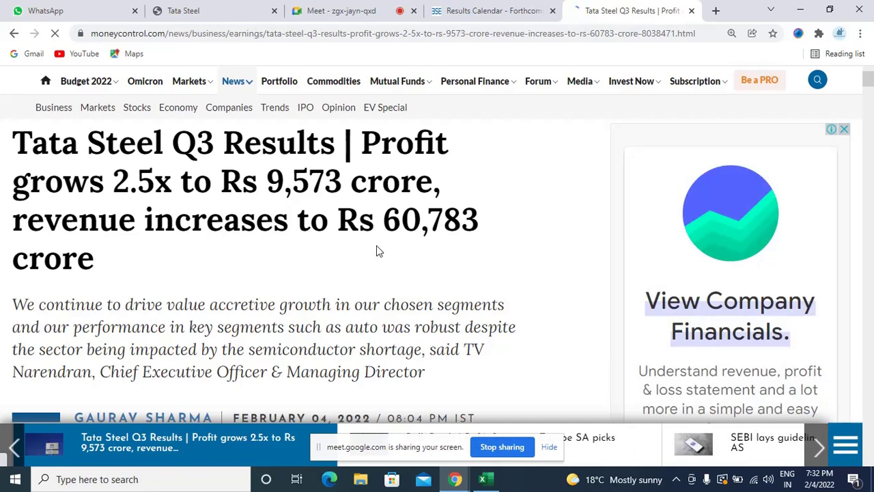
scroll(376, 247, down, 1)
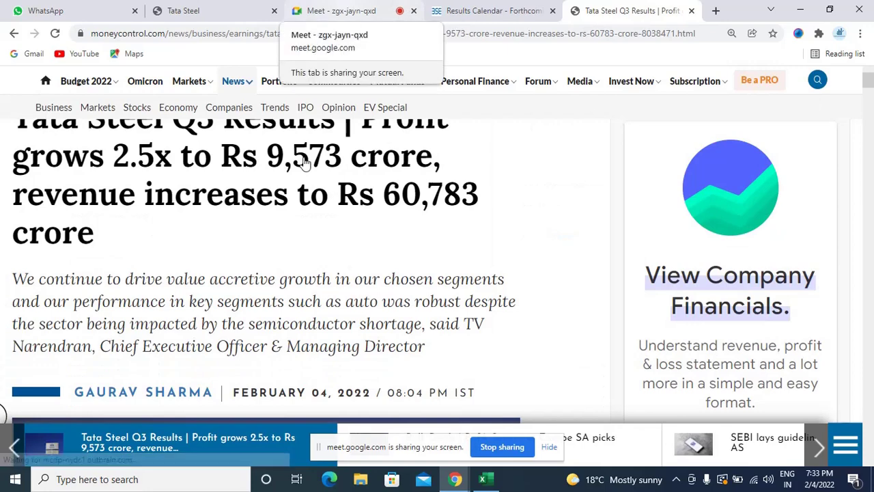
scroll(286, 220, up, 1)
scroll(287, 220, up, 1)
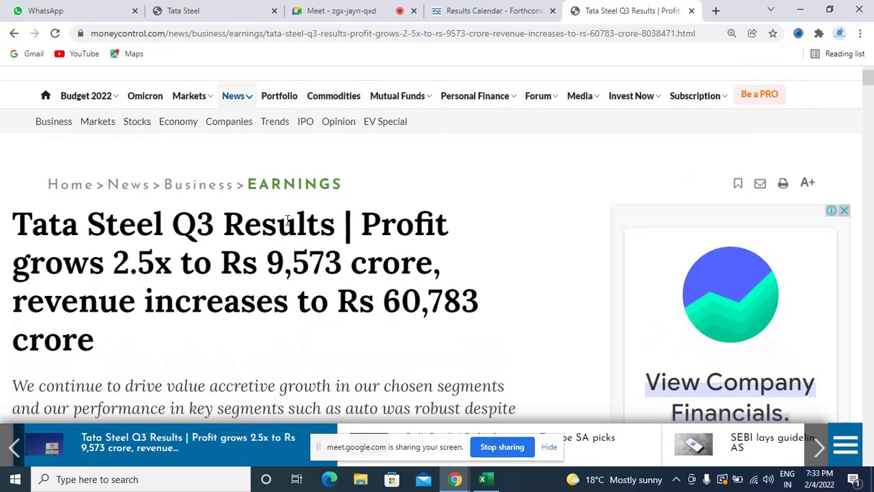
- Check the Google Meet call and return to the headline of the Tata Steel Q3 Results article
click(342, 10)
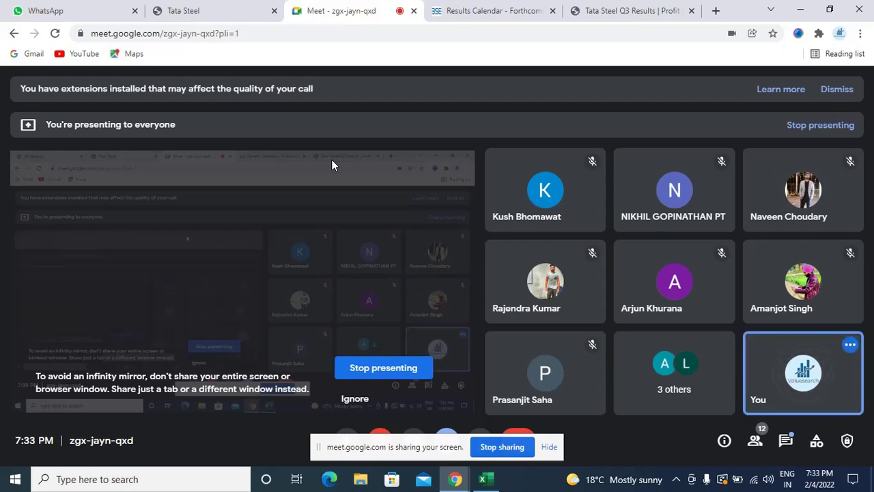
click(480, 8)
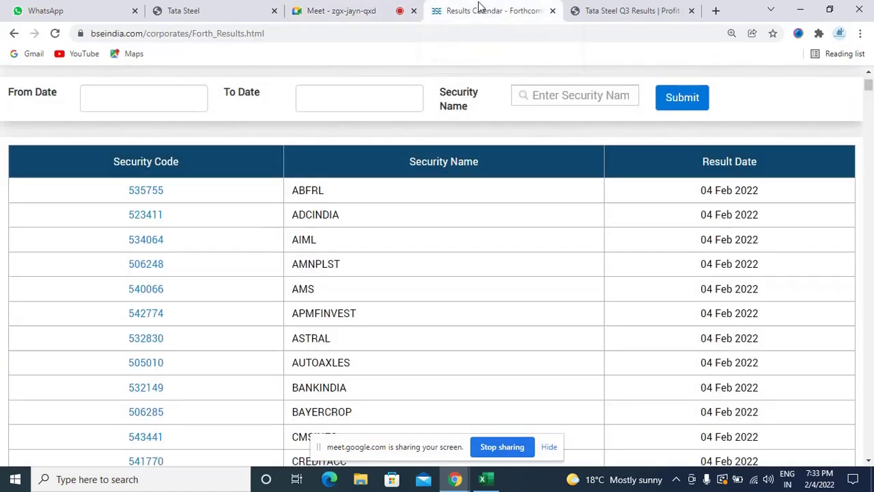
click(609, 6)
mouse_move(478, 96)
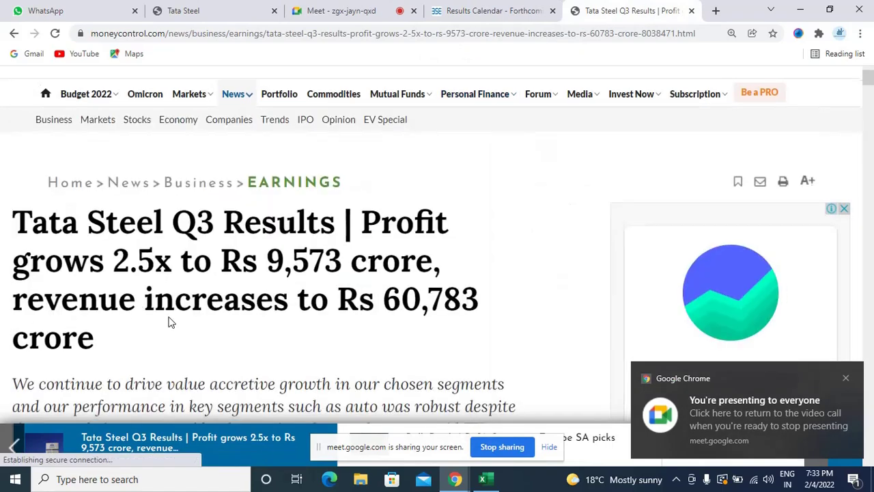
scroll(171, 322, down, 1)
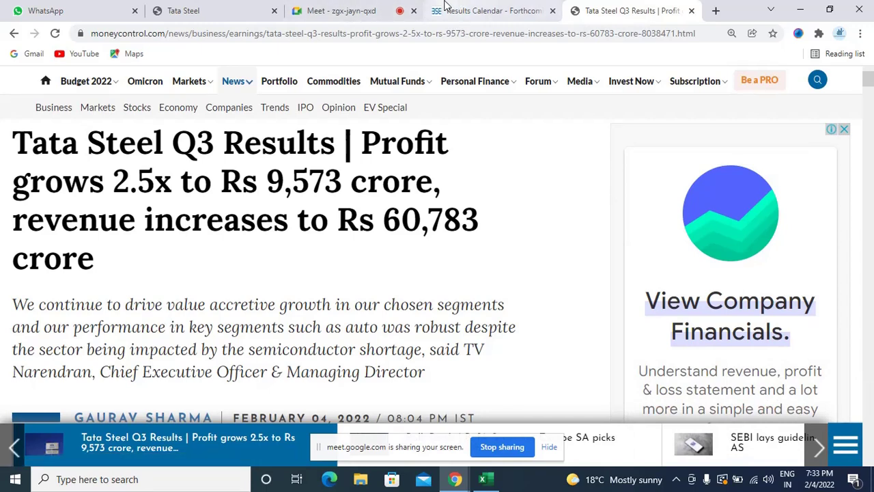
mouse_move(362, 157)
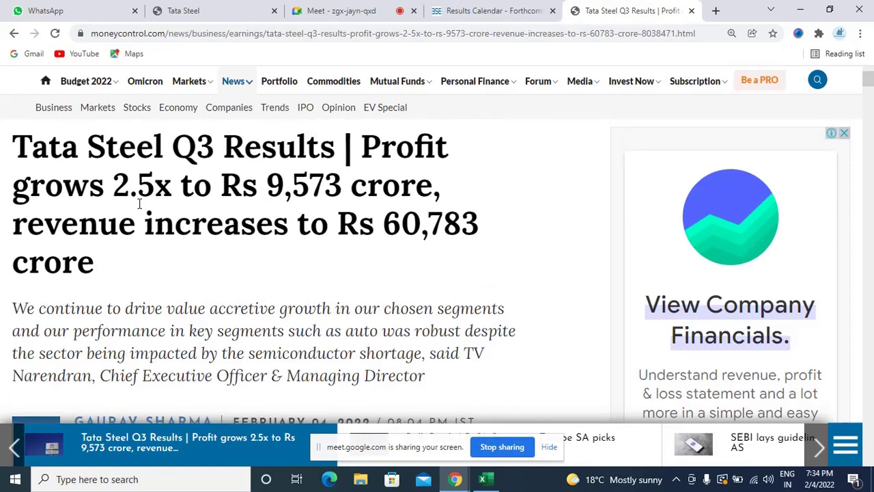
- Examine the article's summary below the headline and highlight the words "semiconductor shortage"
scroll(119, 290, down, 3)
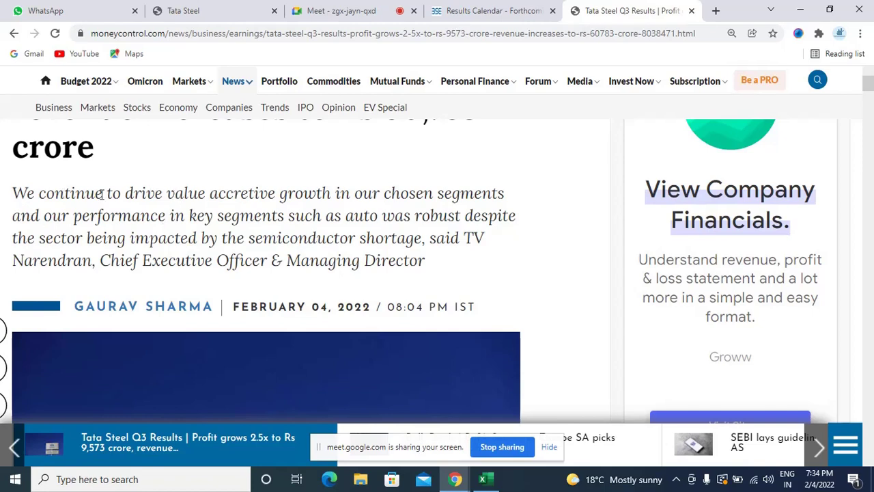
scroll(109, 208, down, 1)
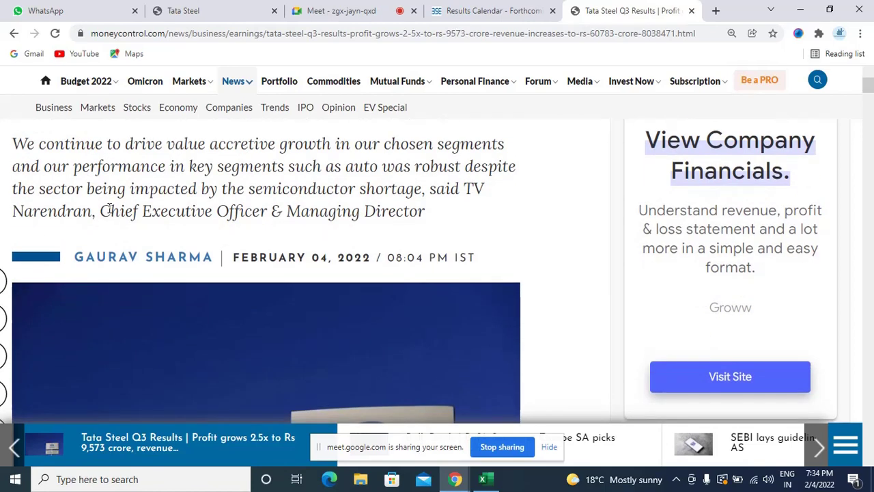
scroll(110, 209, up, 1)
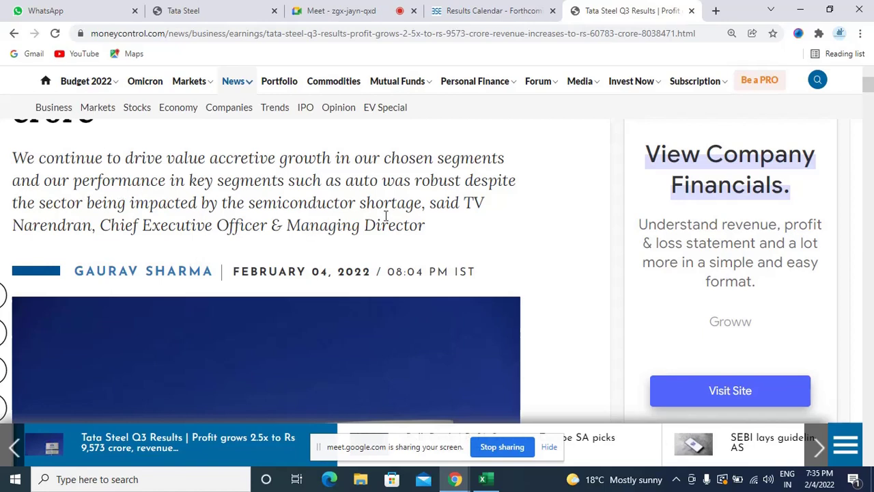
drag(249, 202, 422, 203)
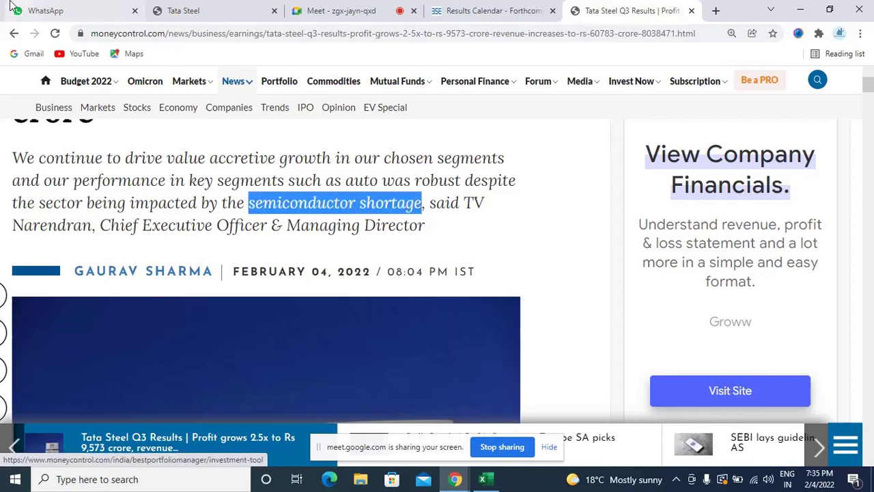
- Switch to WhatsApp, paste the copied content into a message for the Knowledge Valuesearch group and reduce the browser window's size
click(43, 10)
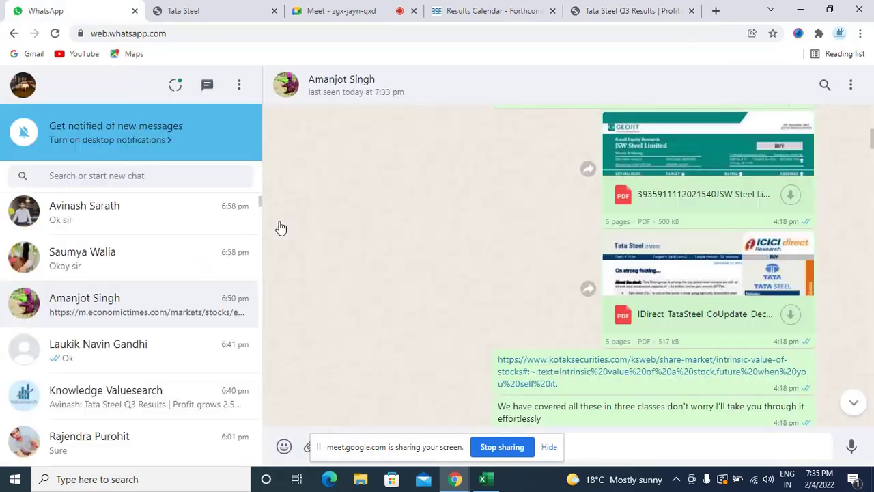
scroll(139, 337, down, 1)
scroll(140, 337, down, 1)
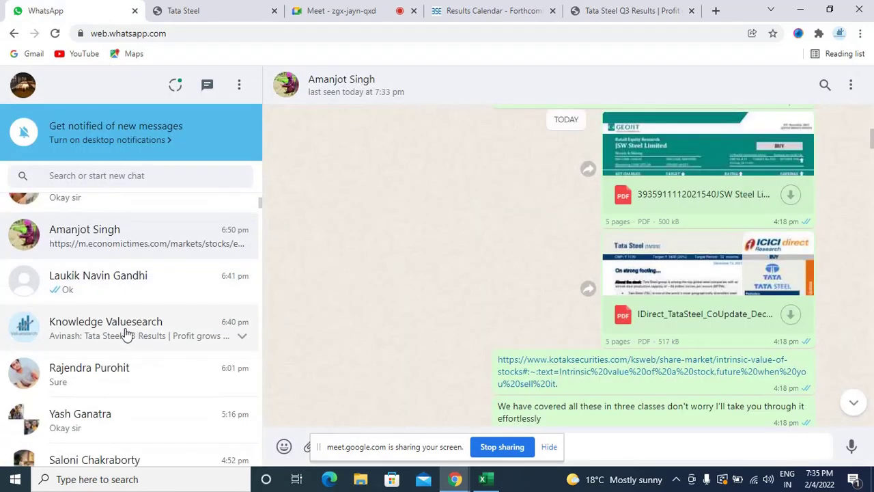
click(125, 332)
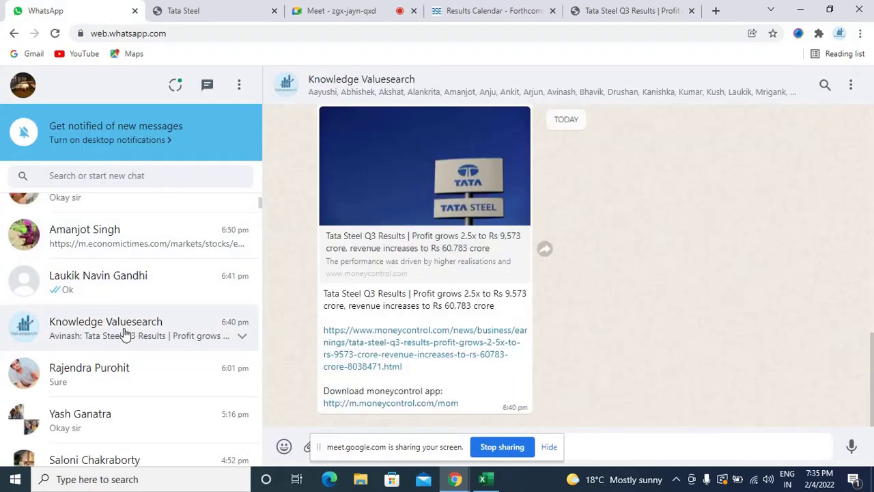
key(ctrl+v)
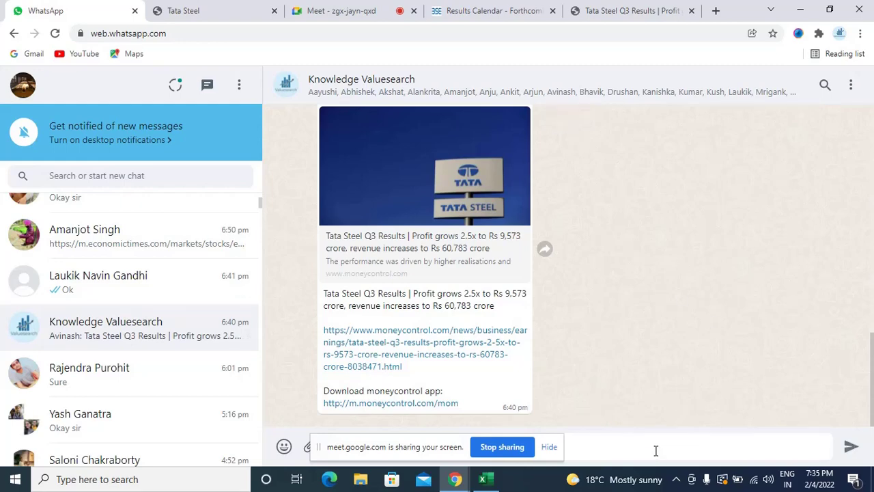
click(830, 10)
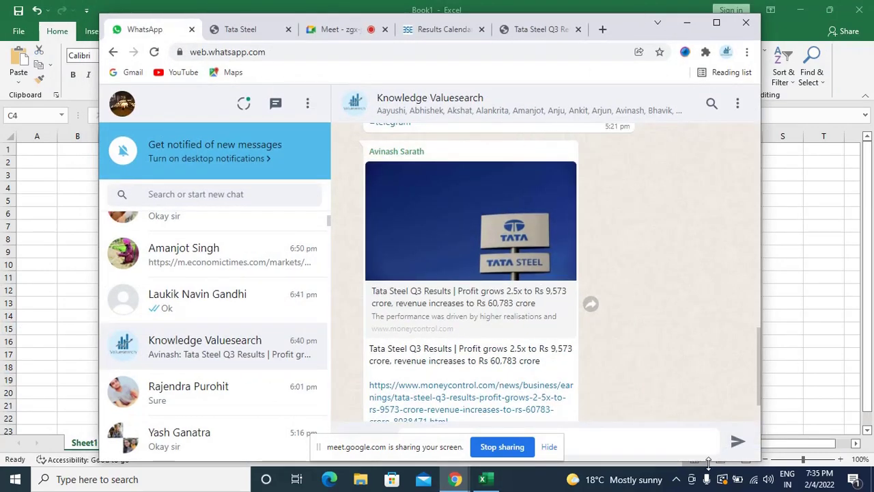
- Shorten the browser window to uncover the message box and put "what is" before "semiconductor shortage" in the draft
drag(708, 463, 708, 394)
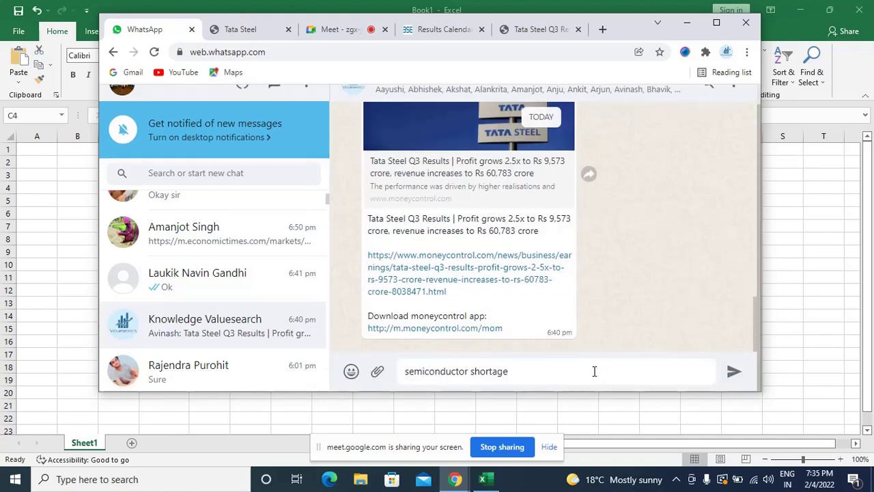
click(594, 371)
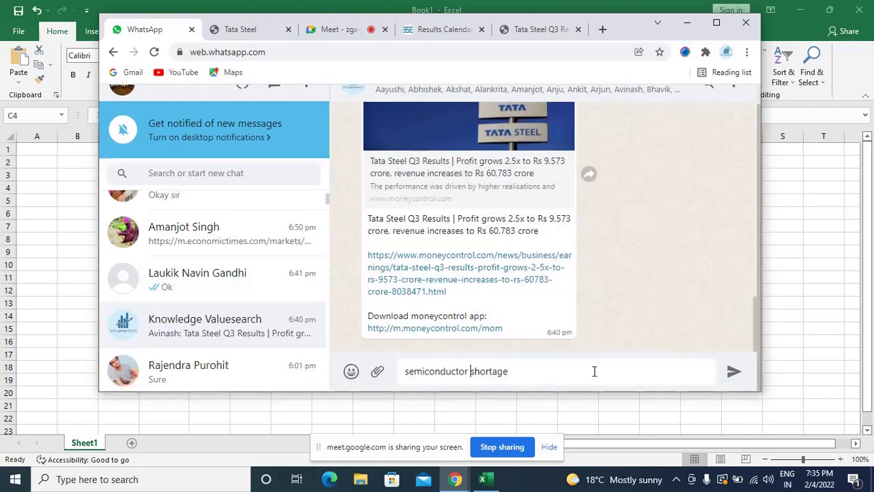
key(Home)
text(what is)
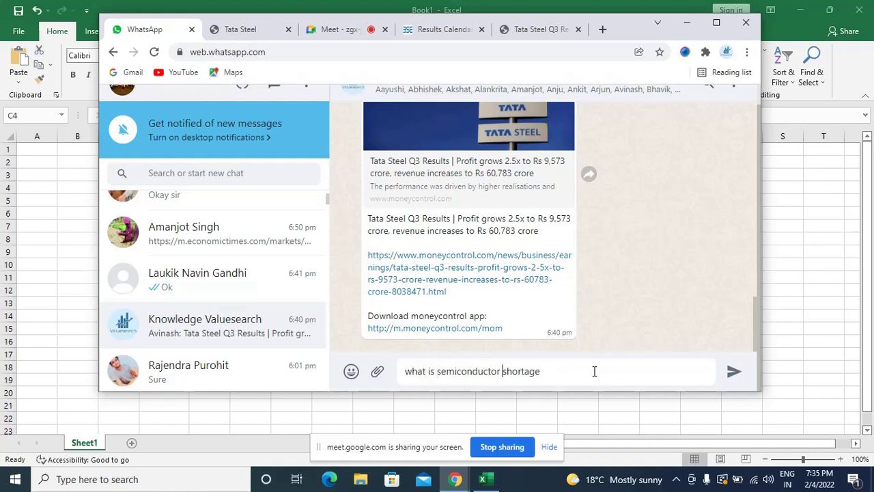
- Complete the draft as "what is semiconductor shortage please find out and make a PPT" and send it to the Knowledge Valuesearch group
key(End)
text(pklease find ou)
key(Right)
key(Right)
key(BackSpace)
text(and make a)
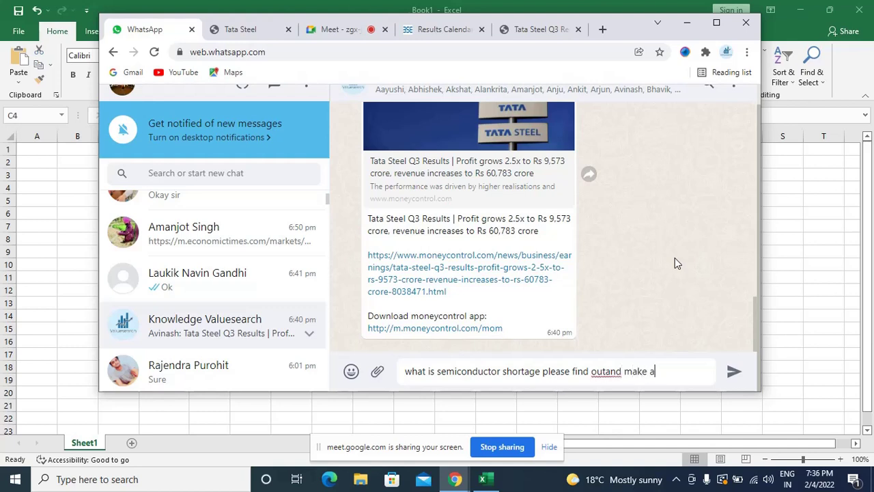
text( PPT)
click(605, 371)
key(Return)
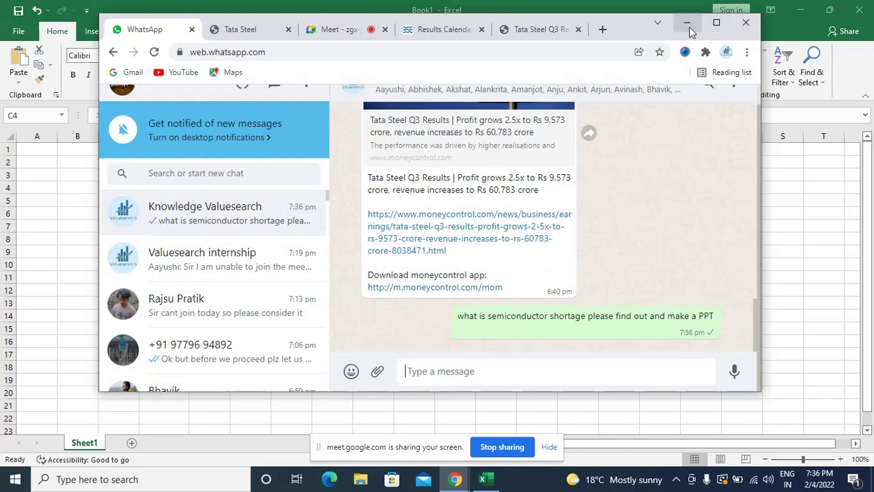
- Maximize the browser window, return to the Moneycontrol article on Tata Steel's Q3 results and clear the text highlight
click(716, 23)
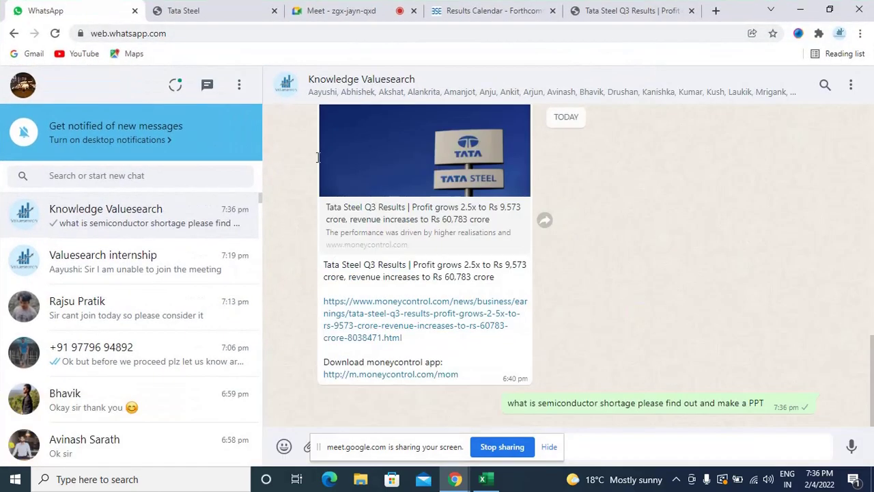
click(489, 8)
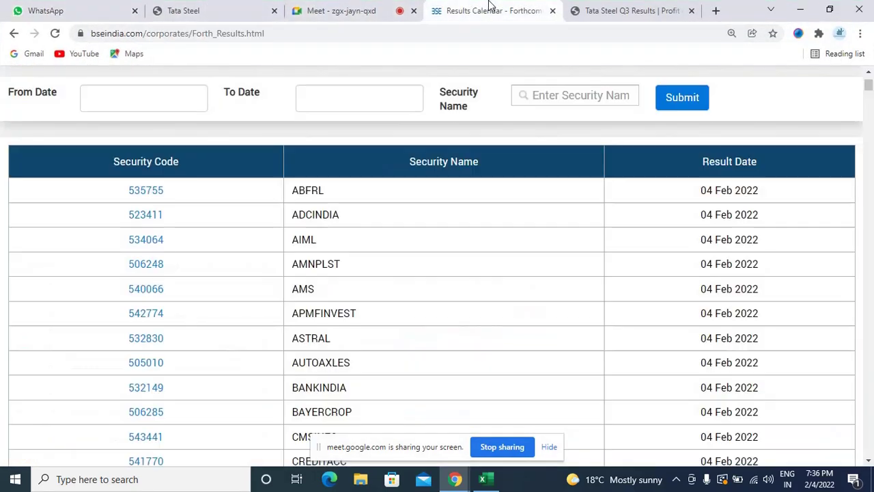
click(629, 8)
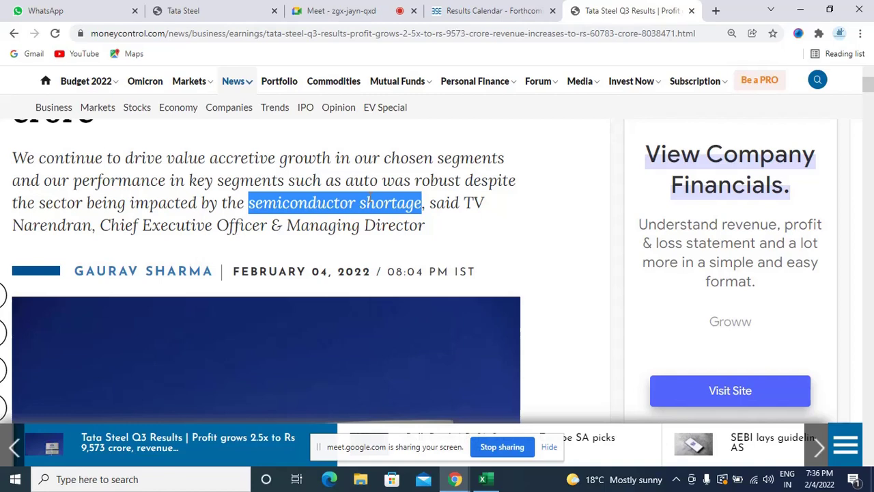
click(437, 229)
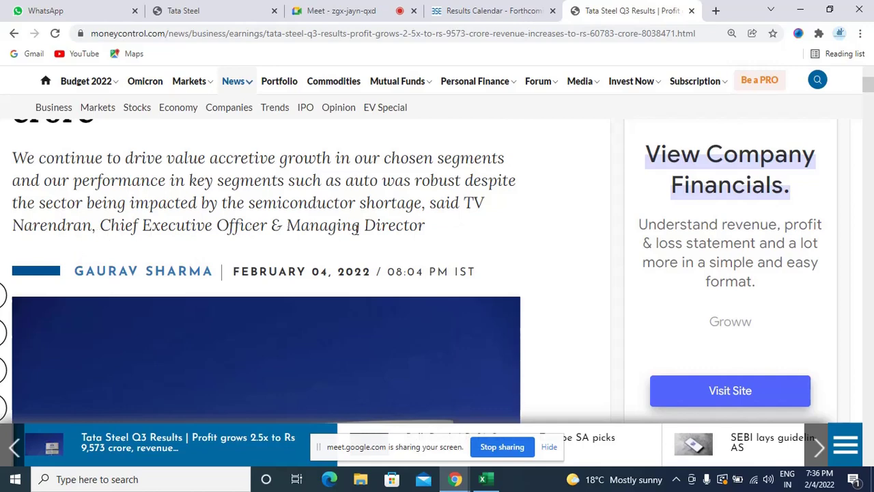
- Examine the article's opening paragraphs on Tata Steel's consolidated net profit and consolidated revenues for the quarter
scroll(355, 229, down, 3)
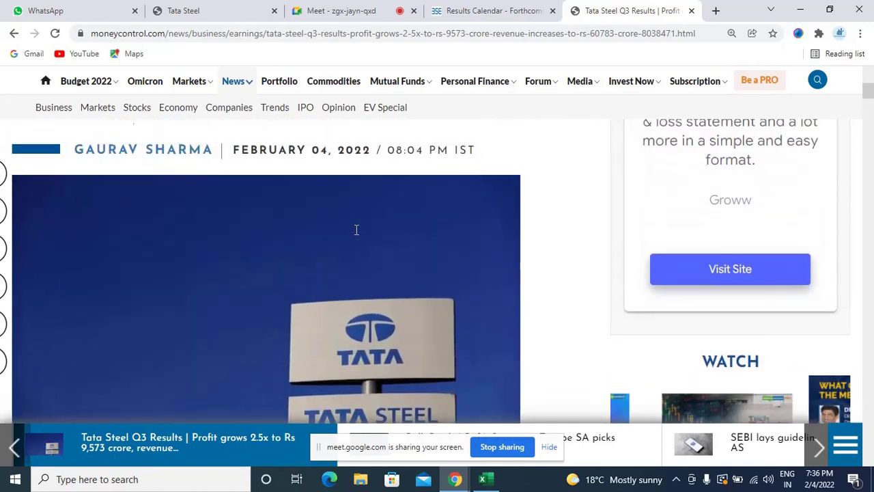
scroll(356, 229, down, 3)
scroll(355, 230, up, 6)
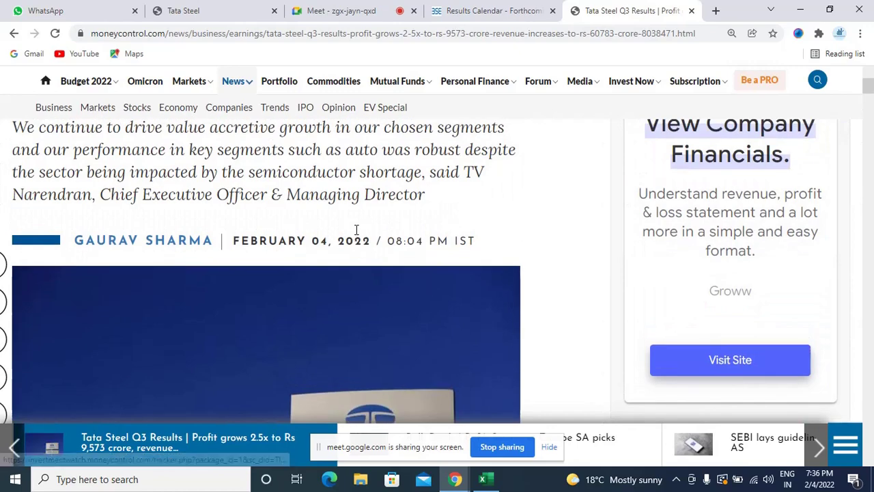
scroll(356, 230, down, 6)
scroll(356, 229, down, 3)
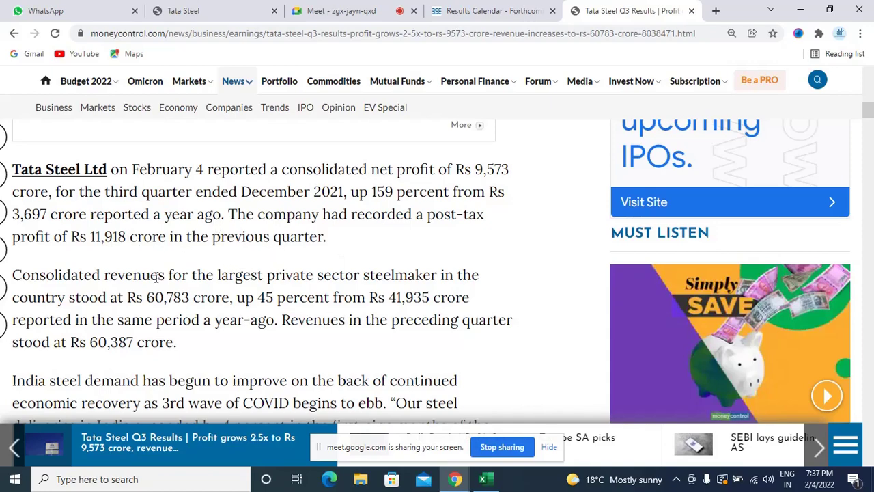
scroll(157, 276, down, 1)
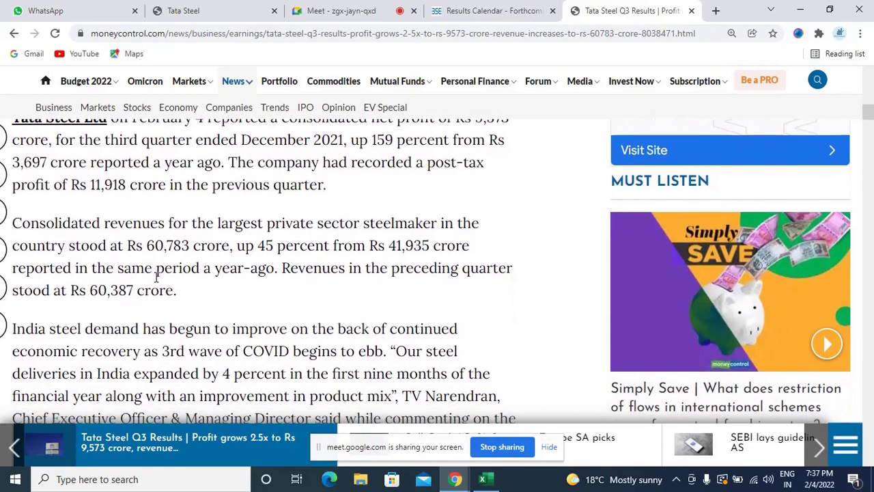
scroll(156, 276, down, 1)
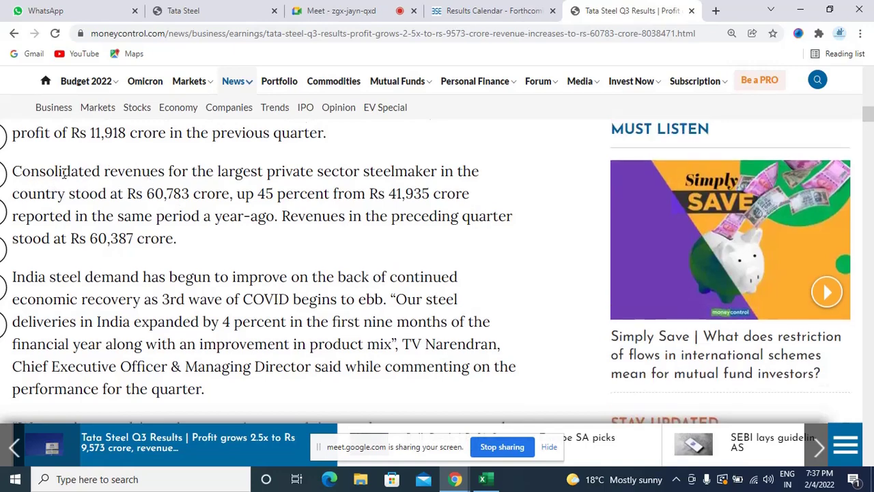
scroll(65, 174, down, 1)
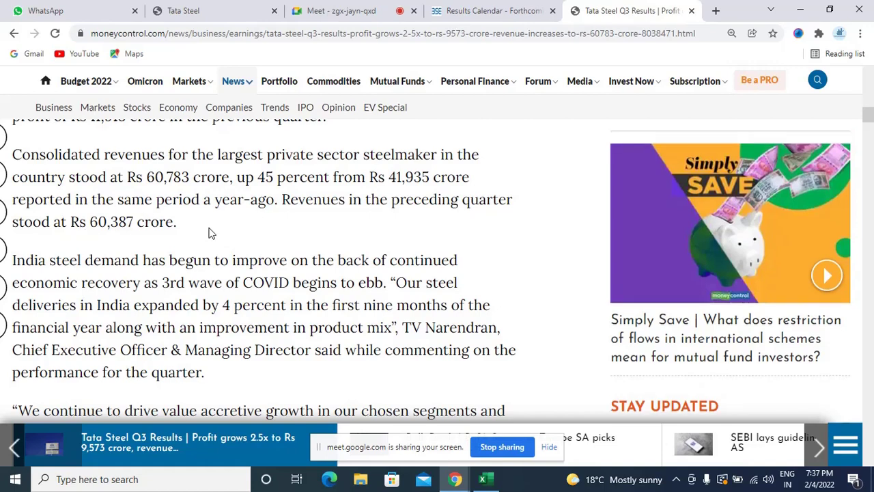
scroll(211, 233, up, 2)
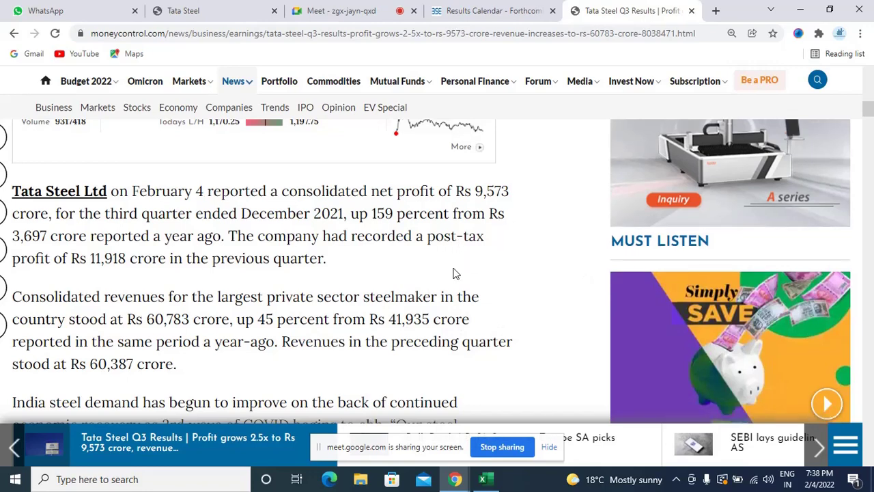
scroll(456, 273, up, 1)
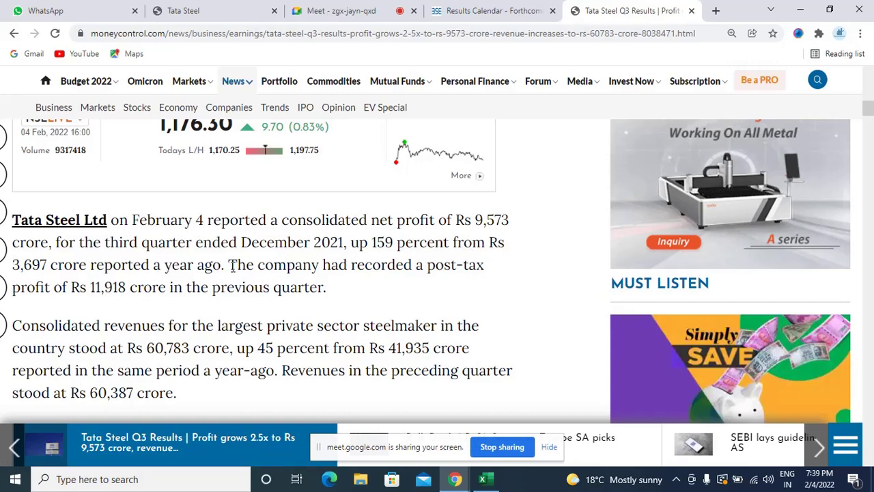
scroll(296, 271, down, 1)
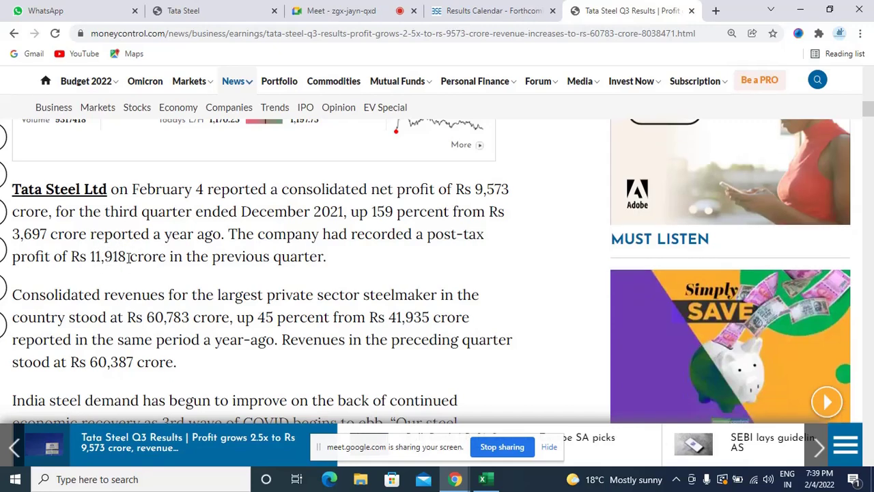
scroll(128, 256, down, 1)
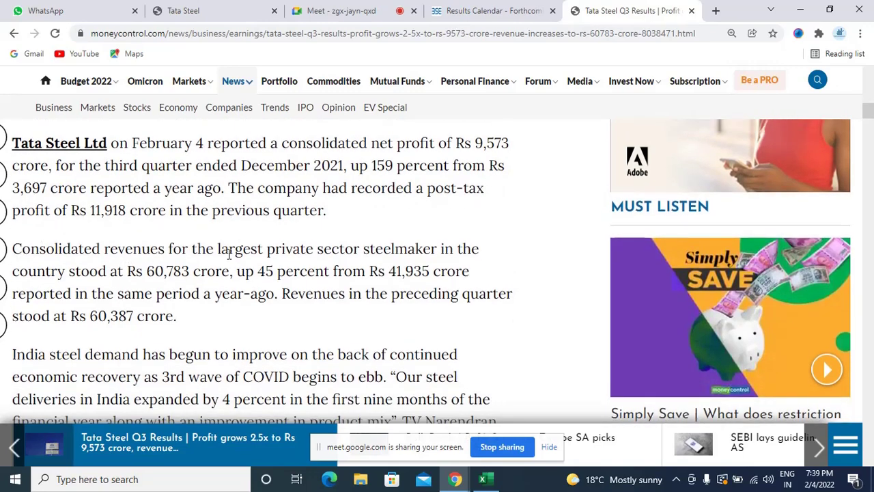
scroll(290, 251, down, 1)
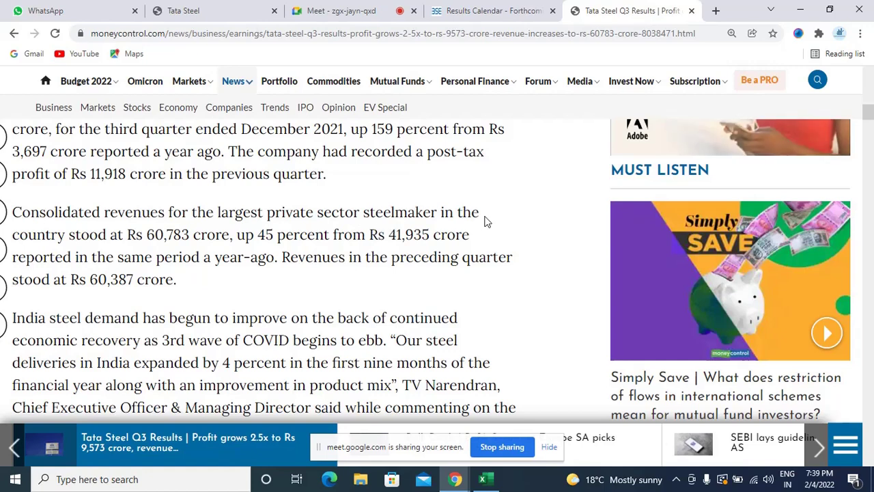
- Check the ongoing Google Meet call and return to the Tata Steel Q3 results article
click(372, 7)
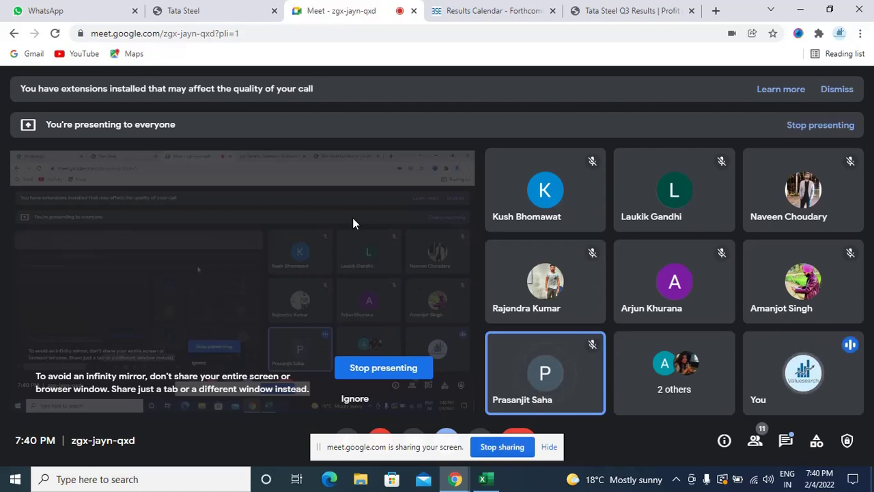
click(200, 6)
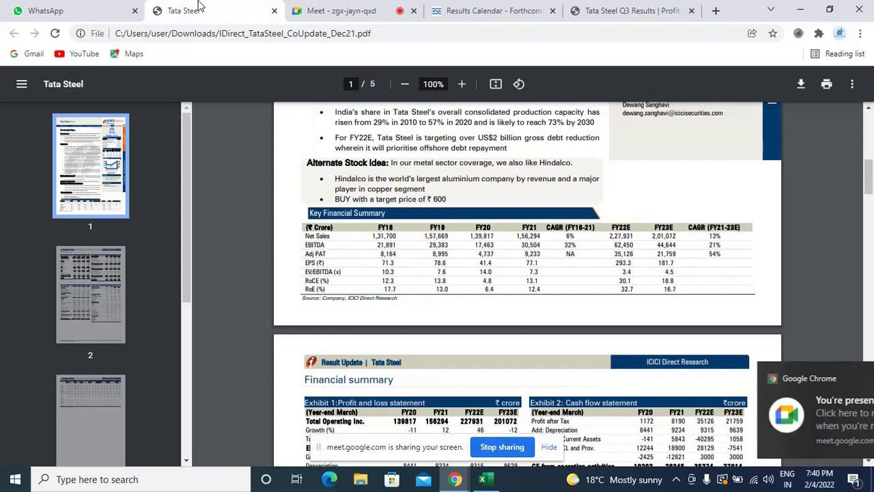
click(355, 8)
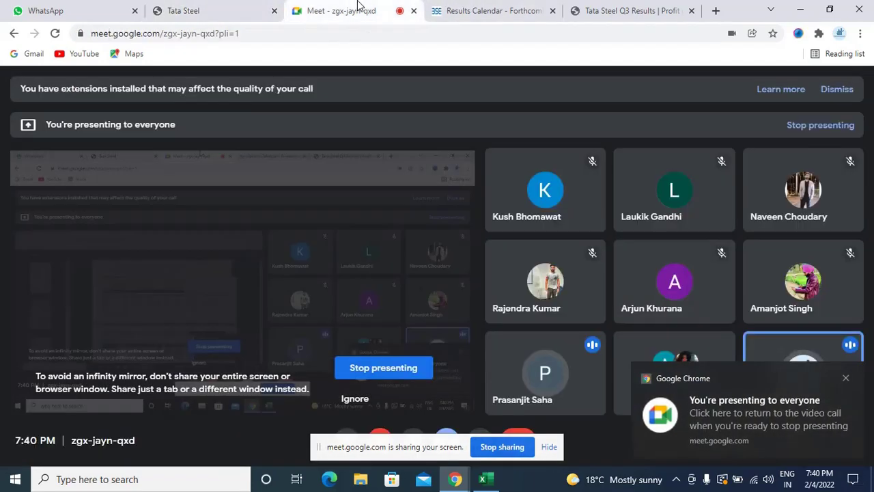
click(496, 8)
click(640, 8)
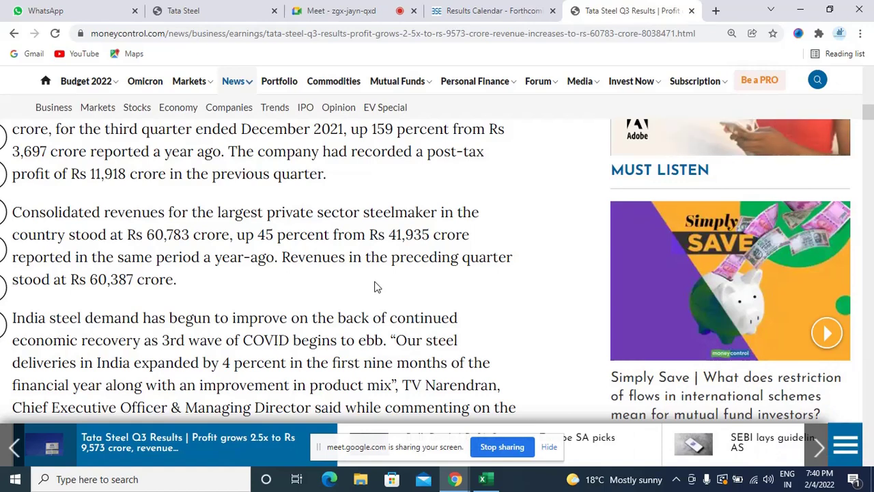
- Review the revenue paragraph again and examine the article's paragraph on India steel demand
scroll(375, 287, up, 1)
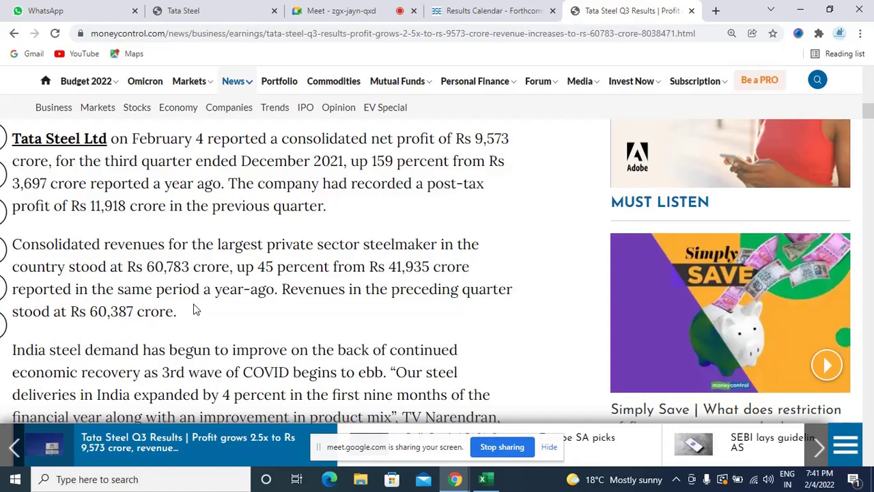
scroll(193, 309, down, 2)
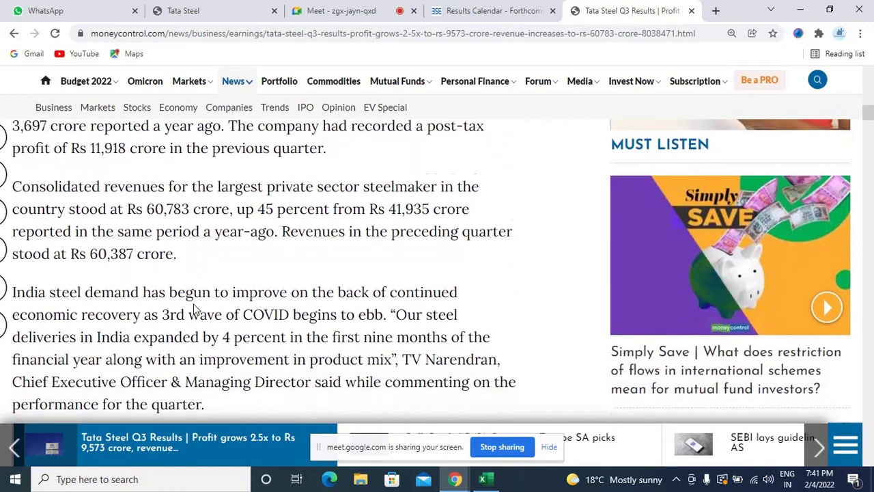
scroll(194, 308, down, 1)
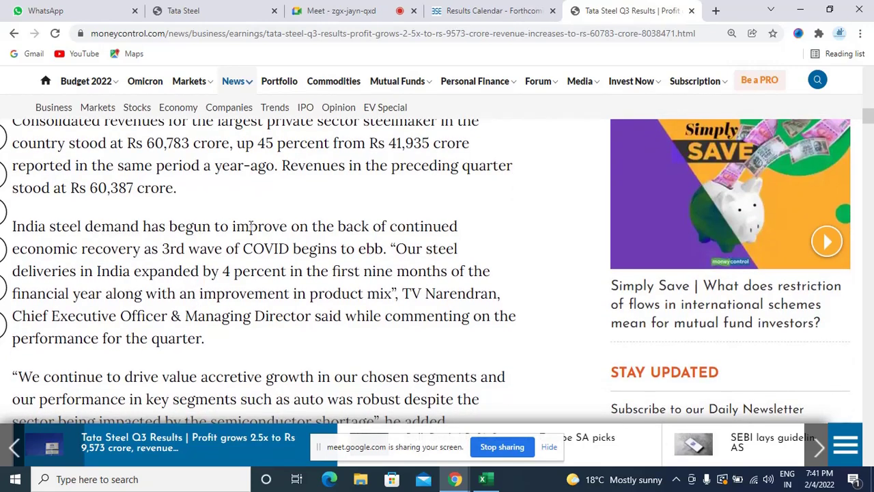
scroll(251, 226, down, 2)
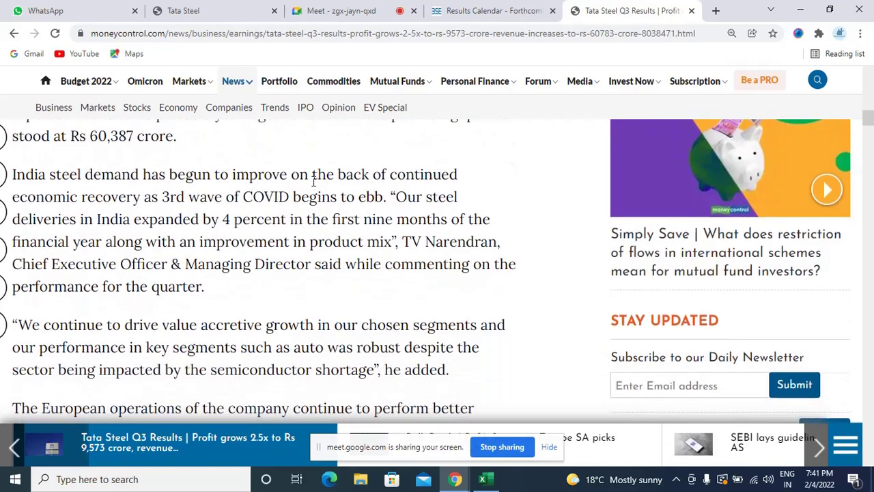
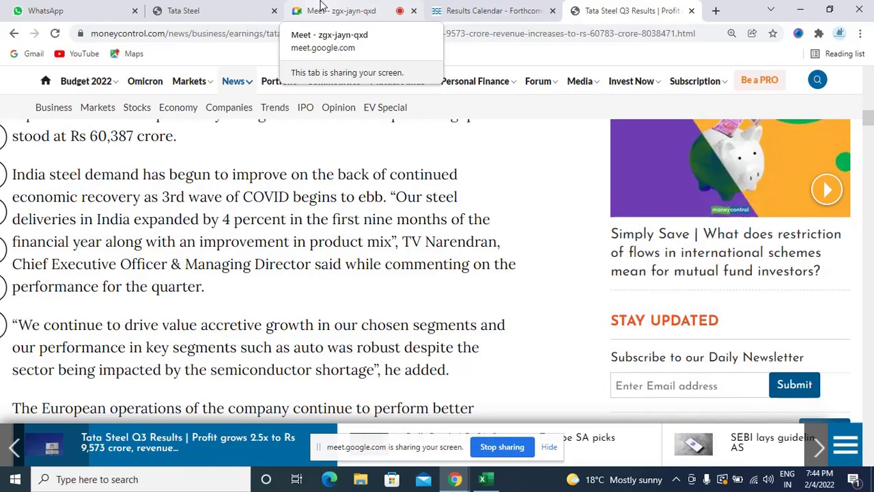
- Check the Google Meet call again and resume the article at the paragraphs on chosen segments and European operations
click(322, 6)
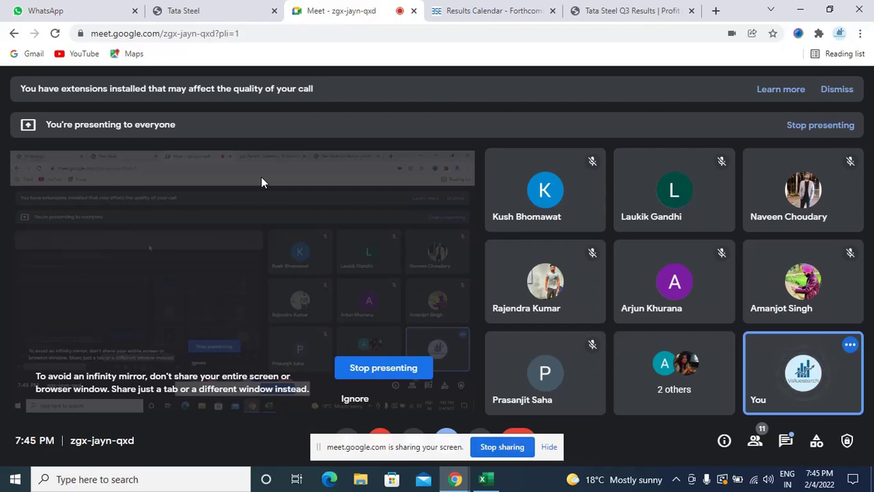
click(592, 7)
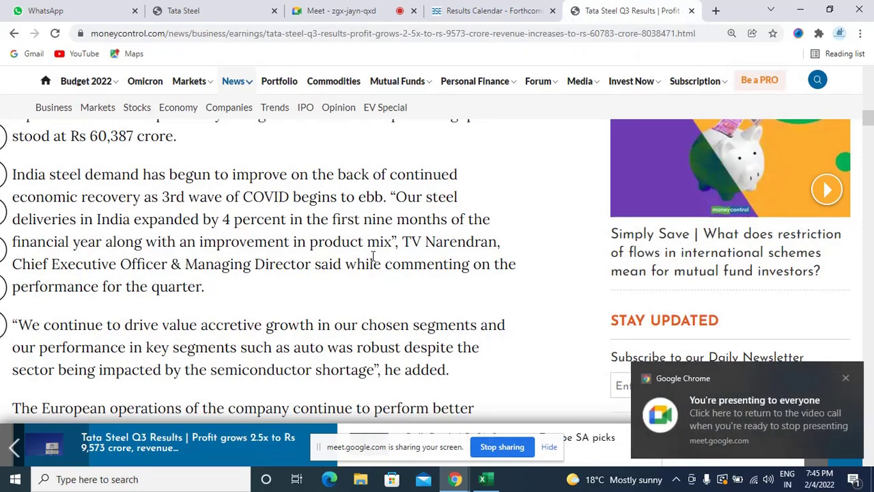
click(352, 11)
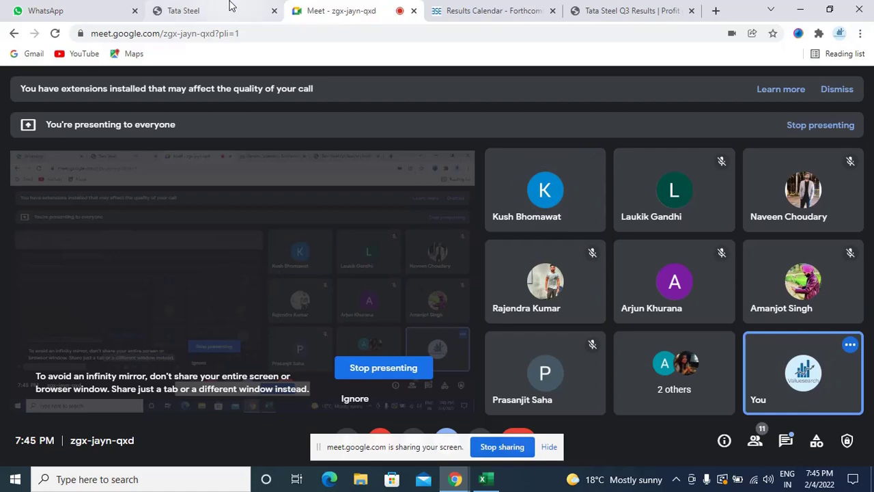
click(477, 9)
click(658, 8)
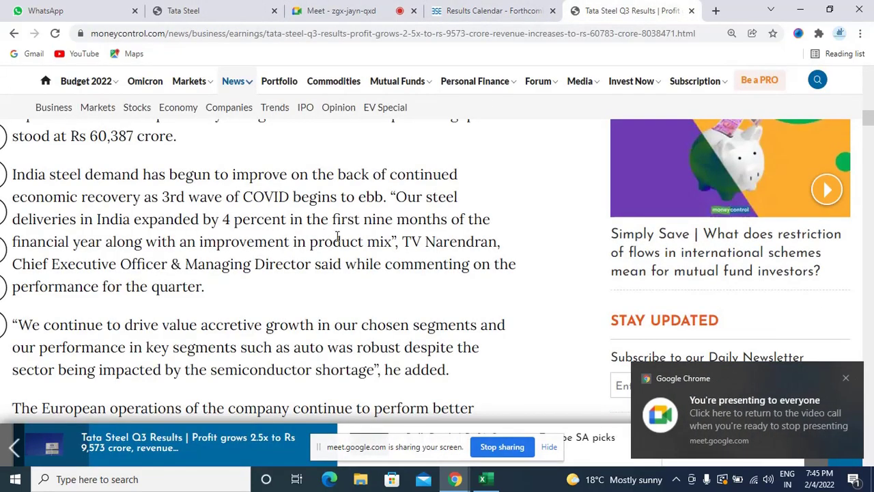
scroll(105, 359, down, 3)
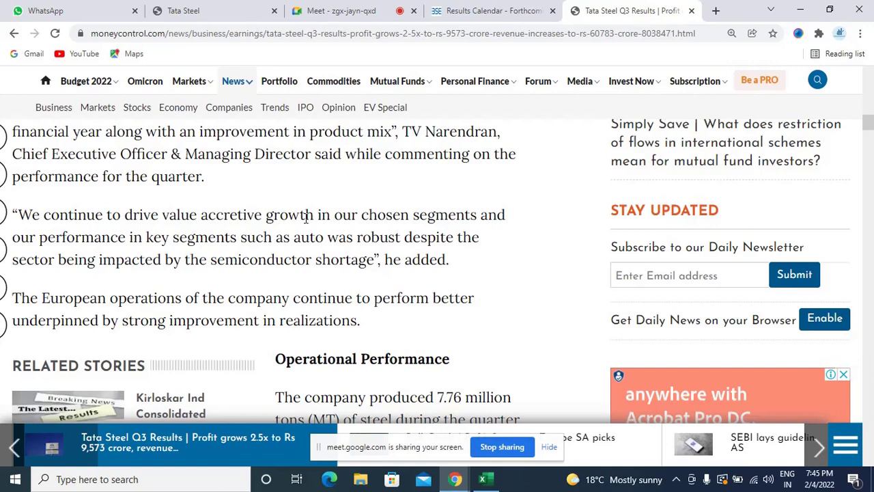
scroll(306, 215, down, 1)
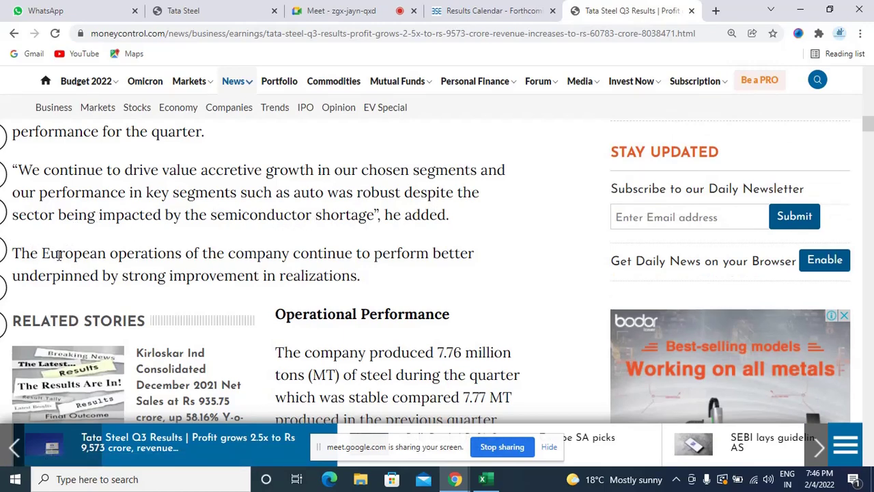
- Examine the paragraph on European operations, check the Google Meet call, and return to the Tata Steel Q3 results article
scroll(169, 246, down, 1)
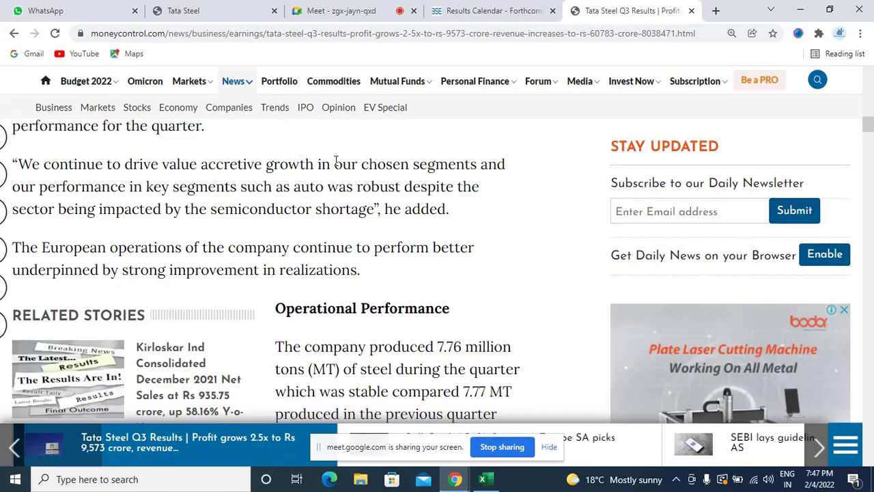
scroll(85, 267, down, 1)
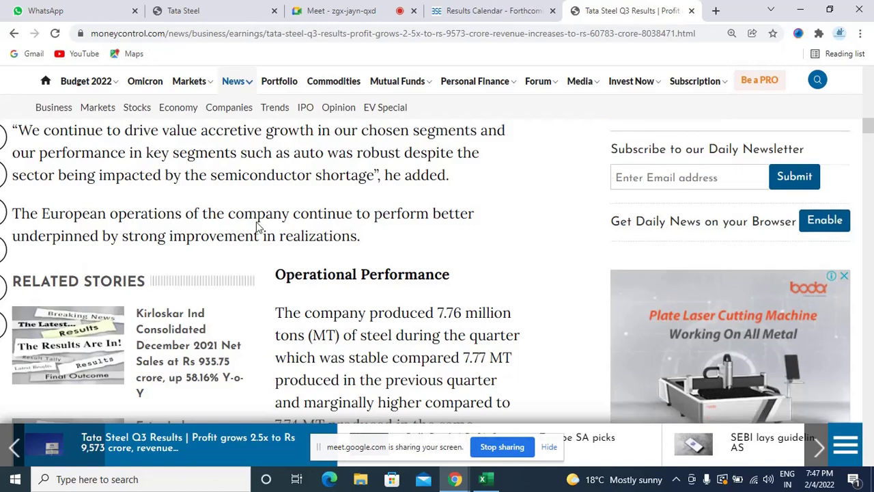
click(333, 10)
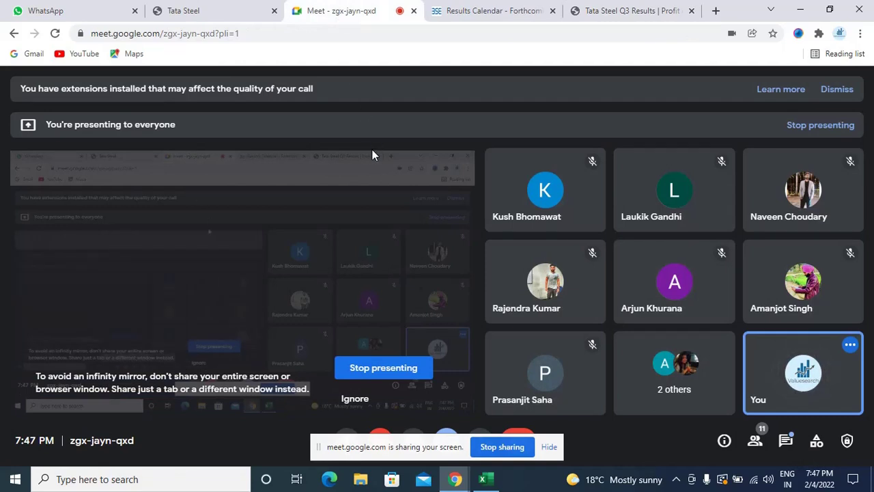
mouse_move(368, 165)
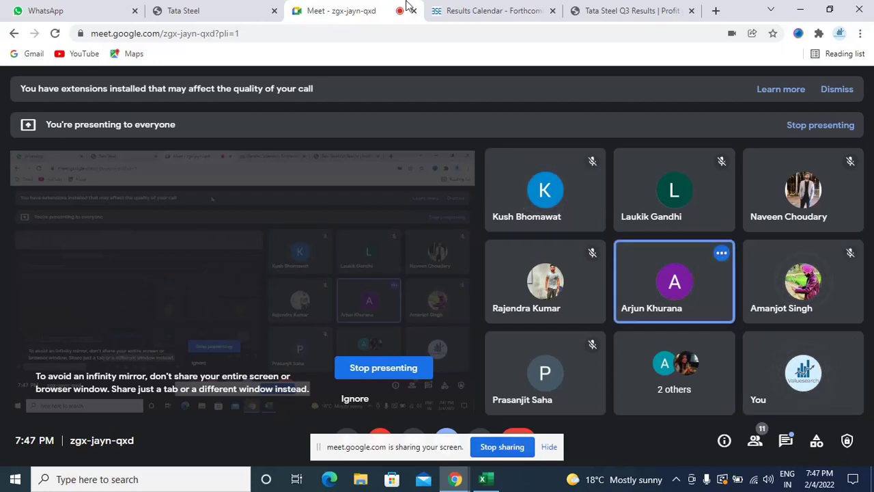
click(623, 10)
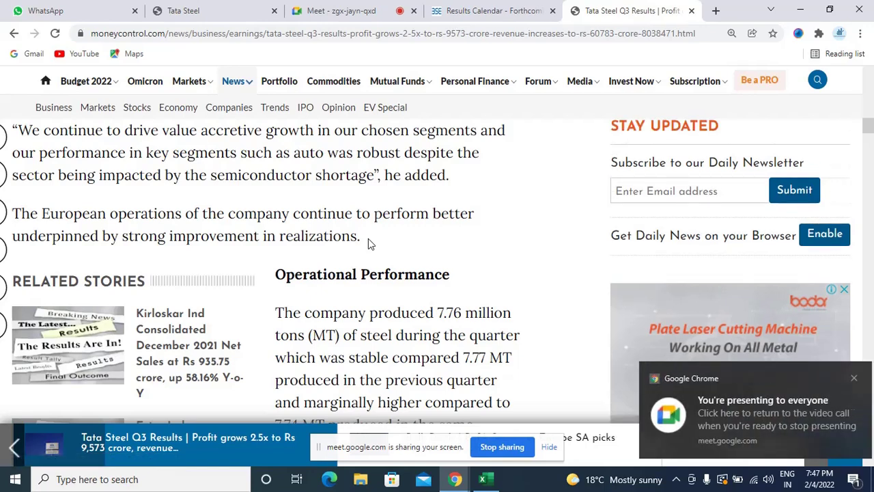
- Examine the Operational Performance section's paragraph on the quantity of steel produced during the quarter
scroll(368, 238, down, 1)
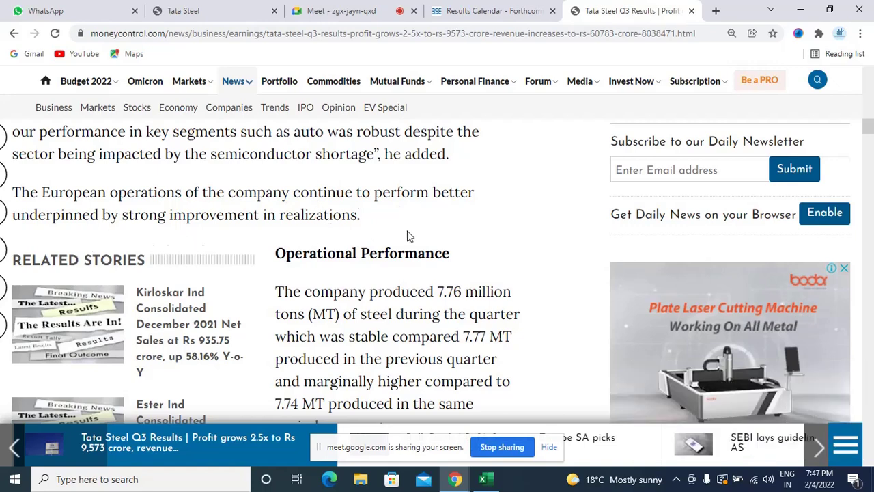
scroll(407, 236, down, 1)
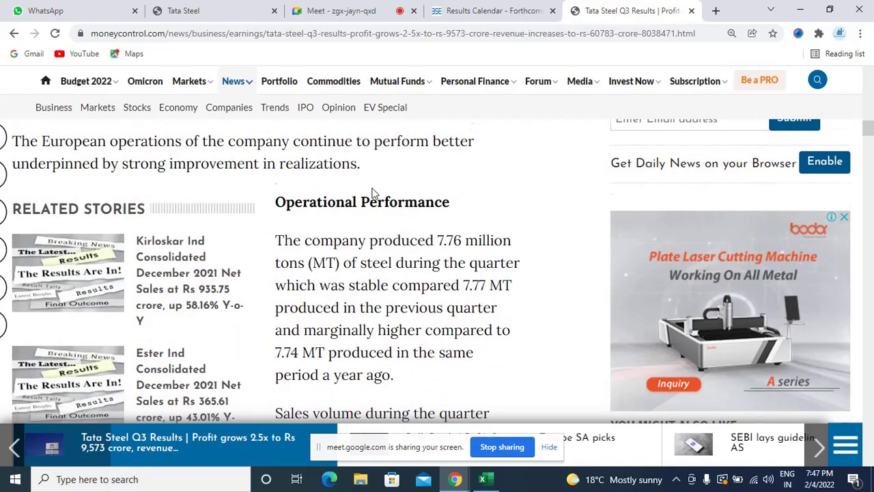
scroll(372, 193, down, 2)
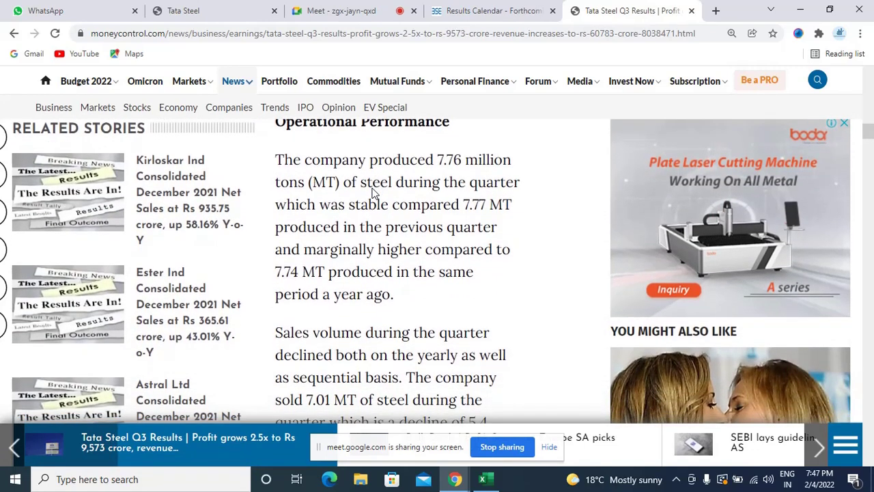
scroll(372, 193, up, 1)
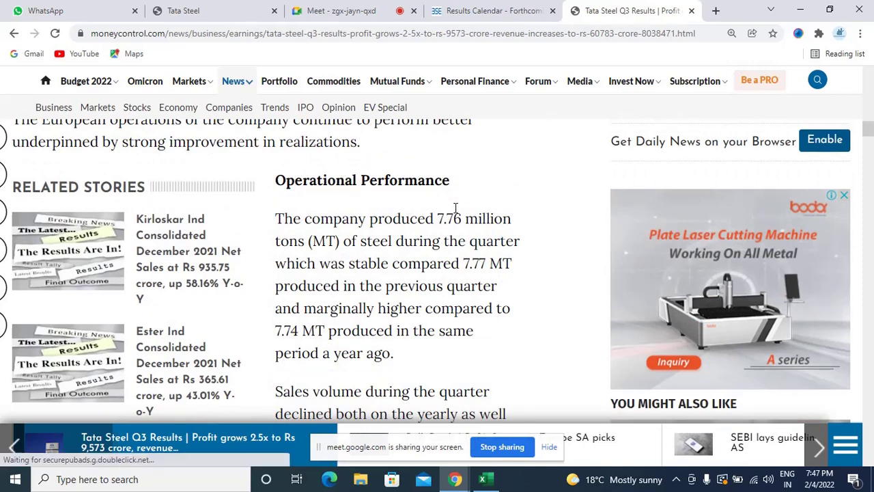
scroll(455, 207, down, 1)
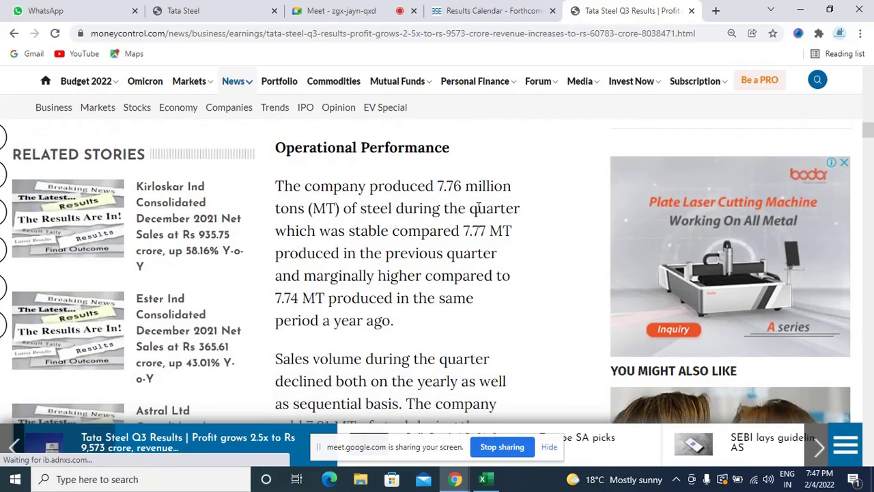
scroll(438, 198, down, 1)
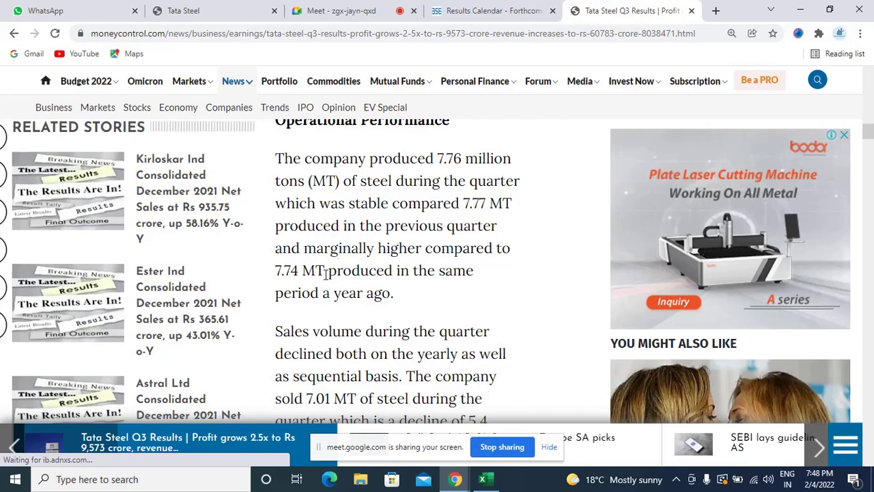
scroll(480, 262, down, 1)
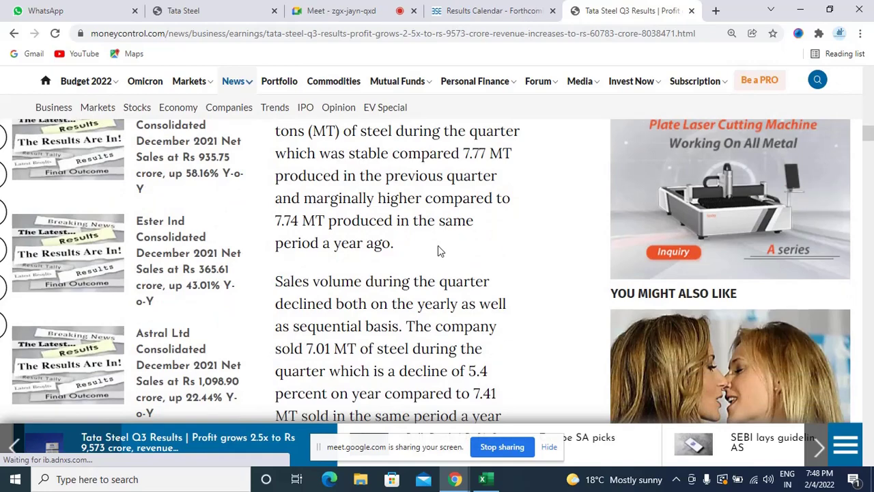
- Review the steel production paragraph again and examine the paragraph on the quarter's sales volume
scroll(439, 253, down, 3)
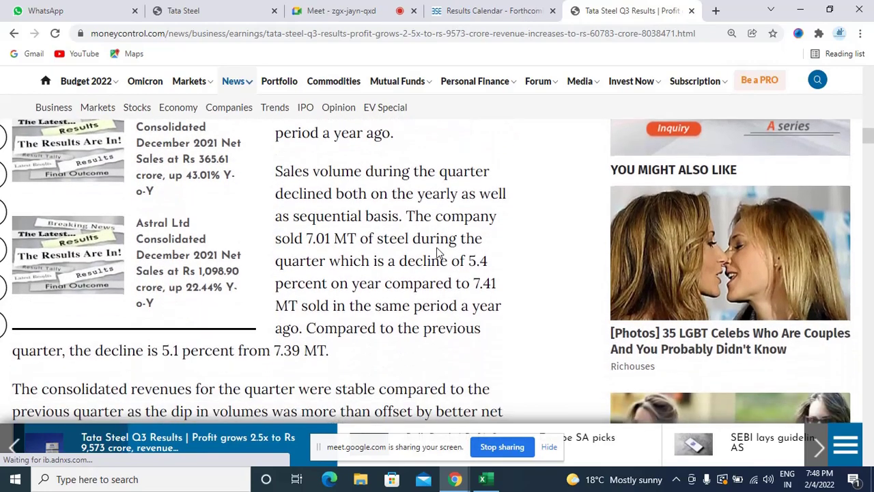
scroll(439, 252, up, 3)
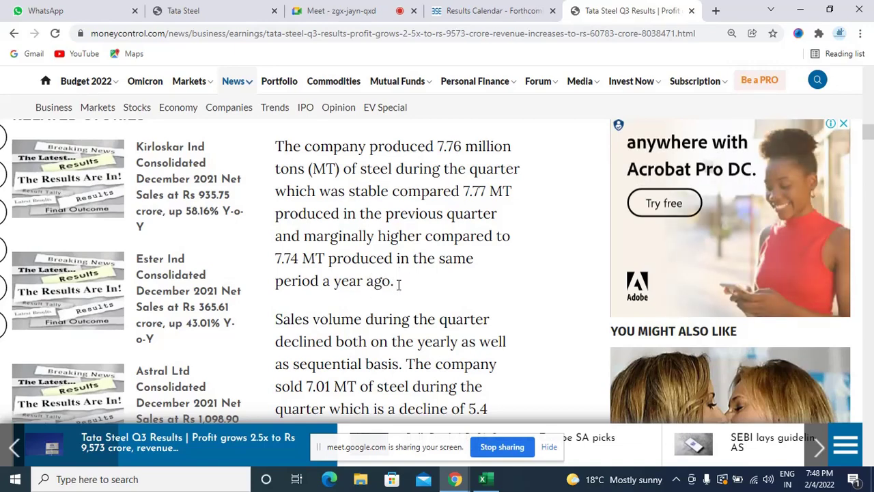
scroll(403, 290, down, 2)
scroll(404, 290, down, 2)
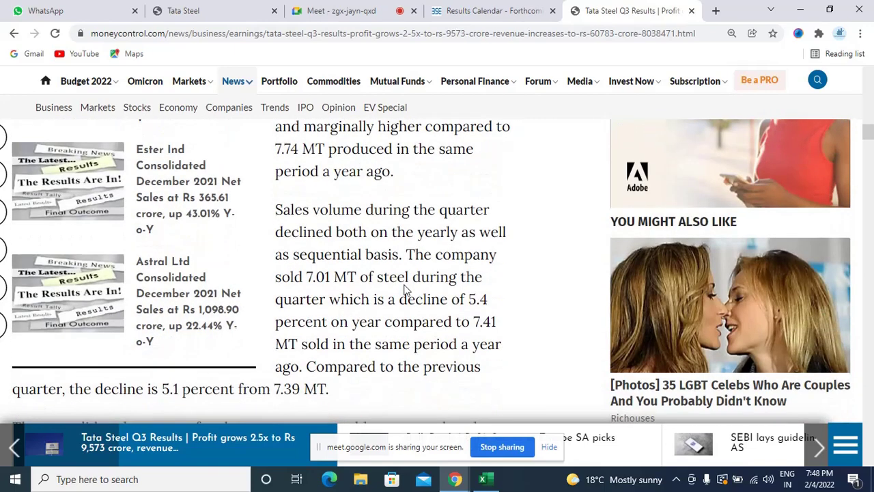
scroll(403, 290, down, 1)
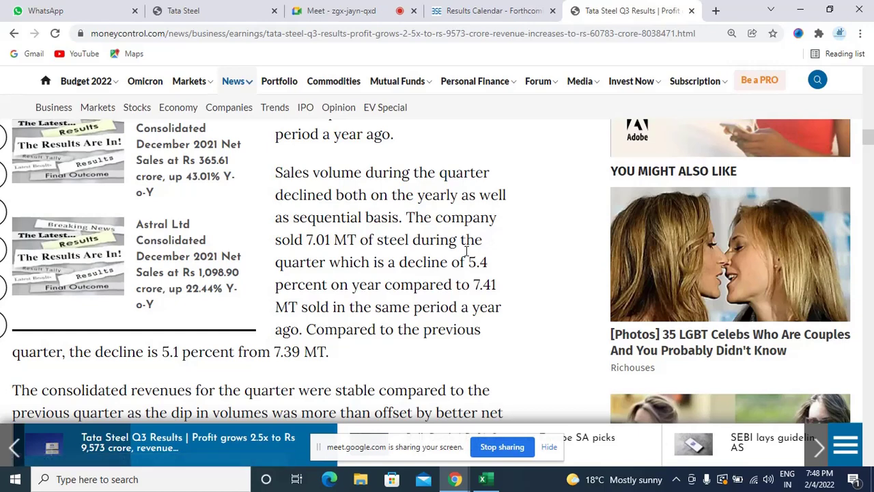
scroll(467, 251, down, 1)
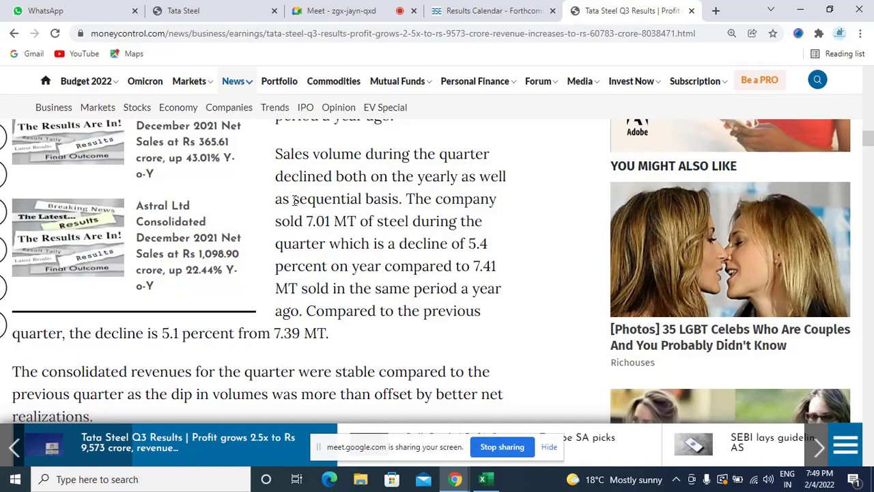
- Highlight "sequential basis" in the sales volume paragraph, look briefly at WhatsApp Web, then return to the article and clear the highlight
drag(292, 198, 400, 198)
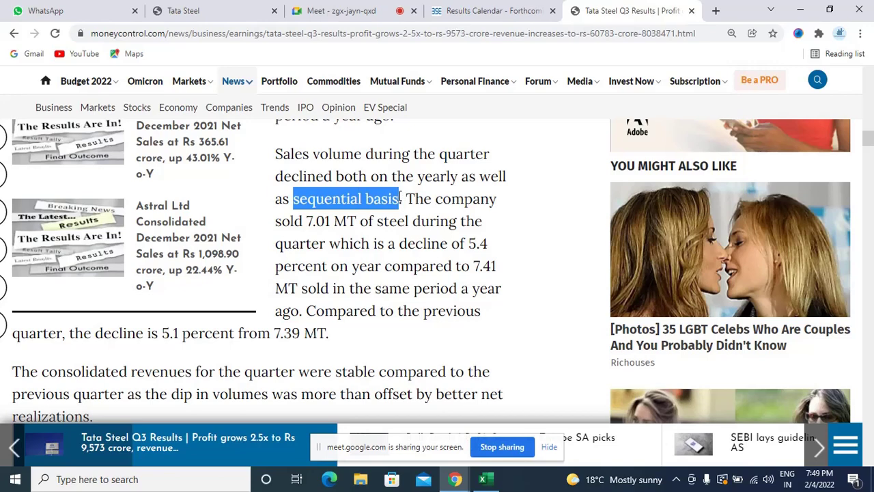
click(96, 12)
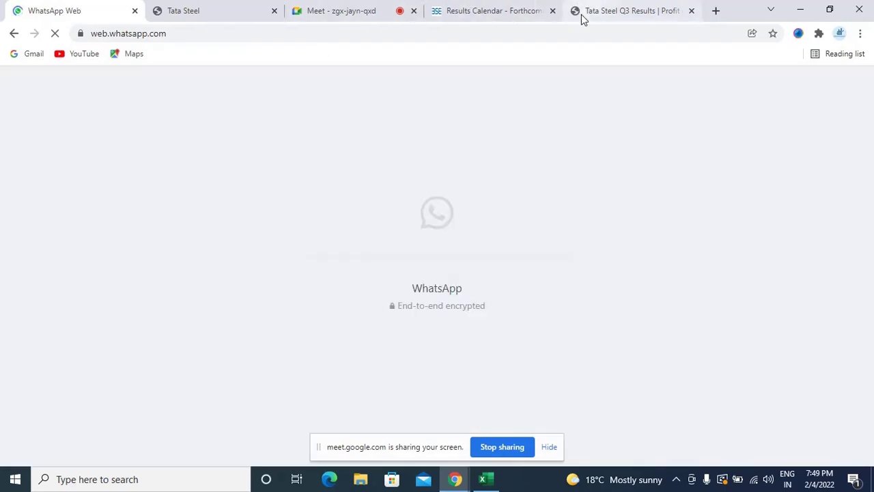
click(605, 8)
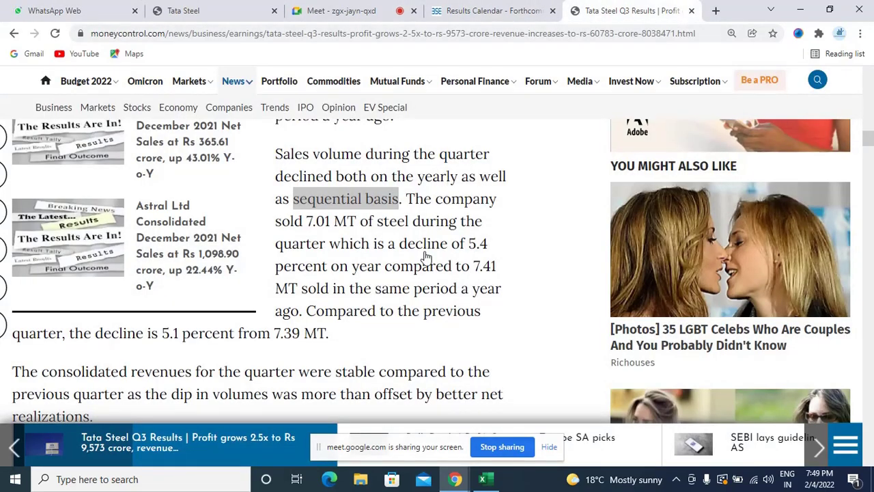
click(425, 251)
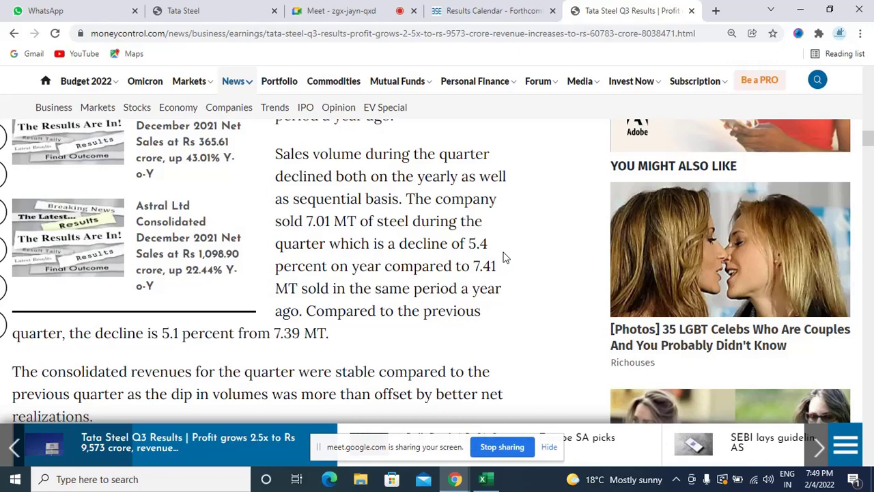
- Examine the end of the sales volume paragraph and the paragraphs on consolidated revenues and operating and financial performance
scroll(505, 258, down, 1)
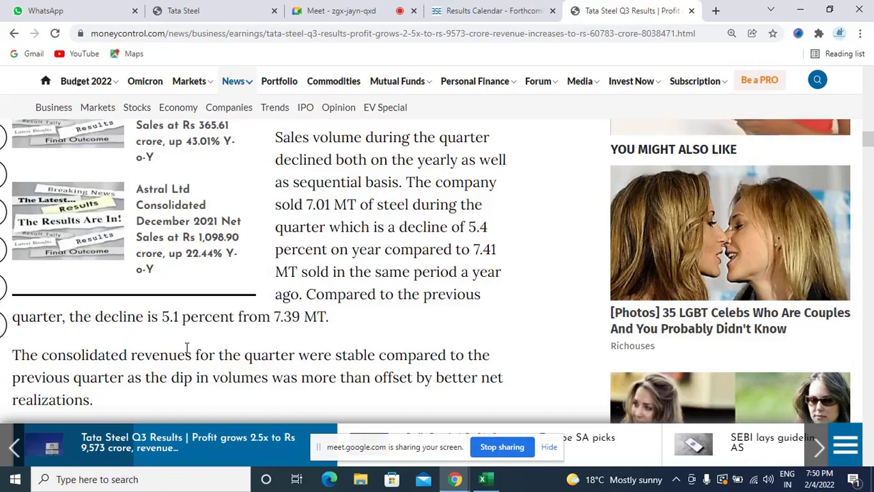
scroll(187, 348, down, 1)
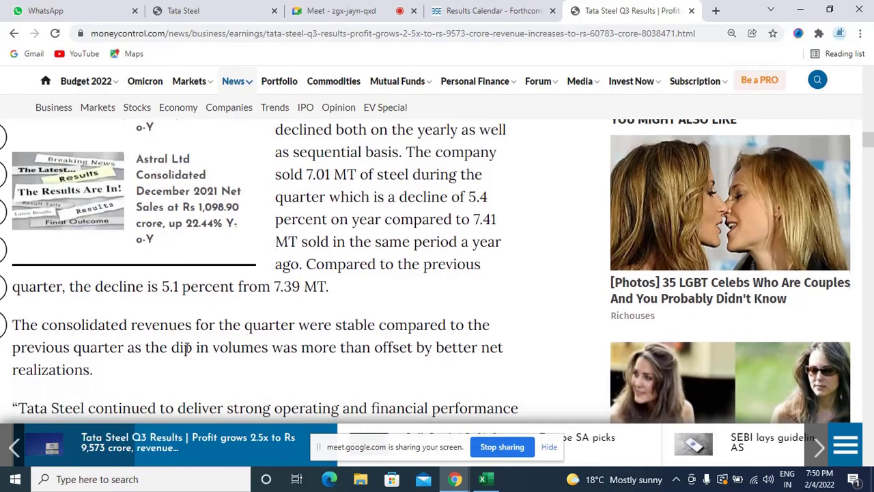
scroll(187, 349, down, 1)
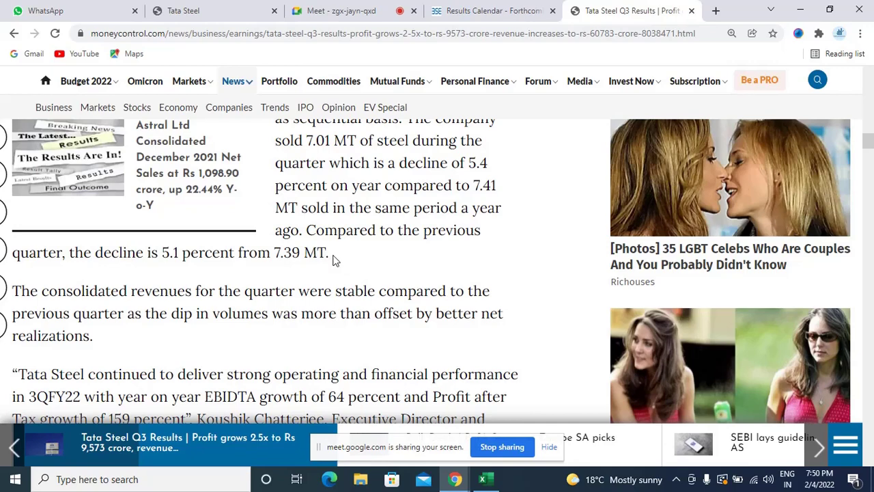
scroll(333, 260, down, 2)
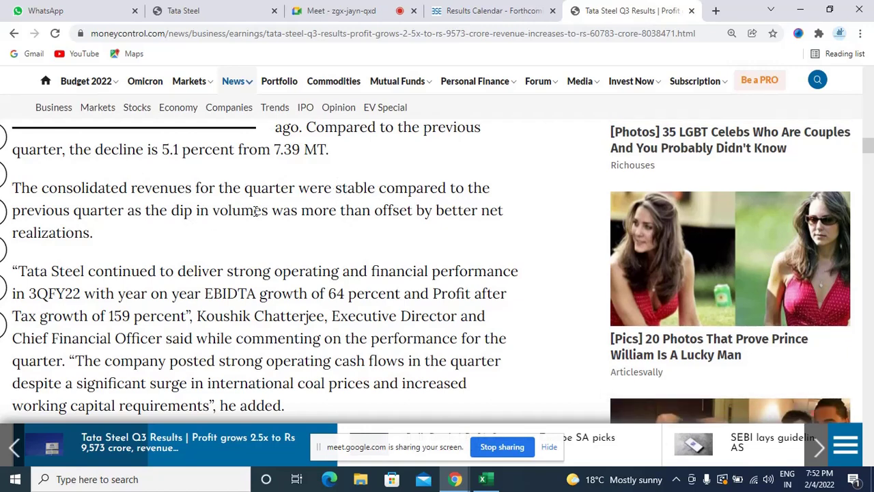
- Go back over the sales volume paragraph and the steel production figures under Operational Performance
scroll(256, 211, up, 2)
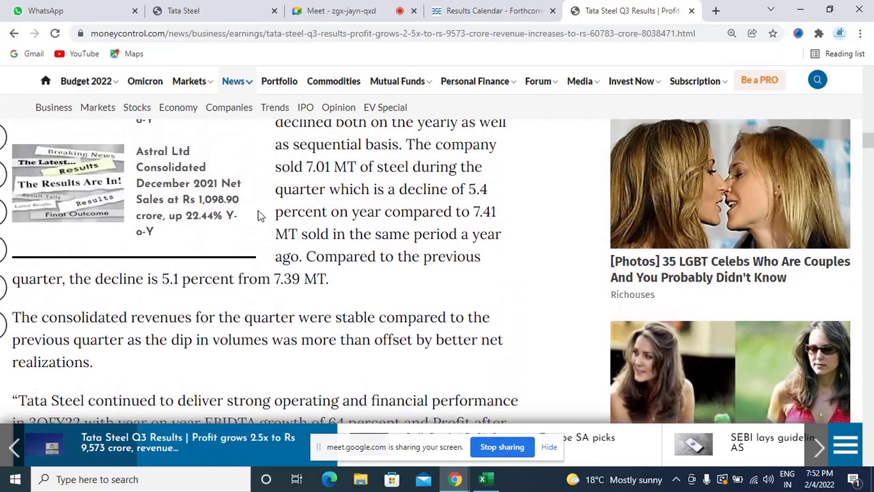
scroll(369, 234, up, 1)
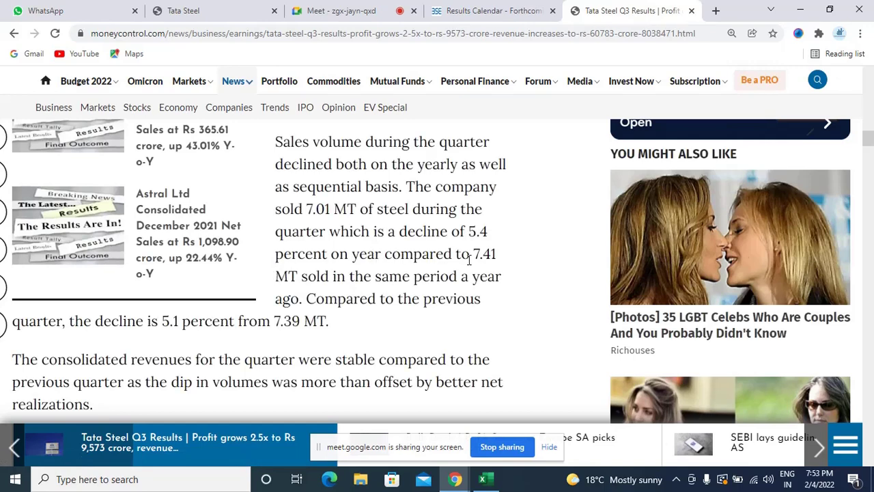
scroll(469, 258, down, 1)
scroll(469, 258, down, 1)
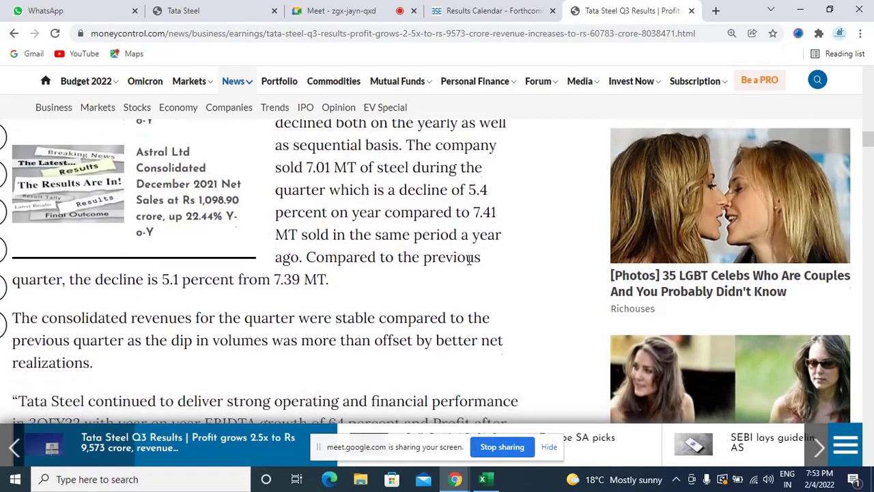
scroll(469, 258, up, 2)
scroll(469, 258, up, 4)
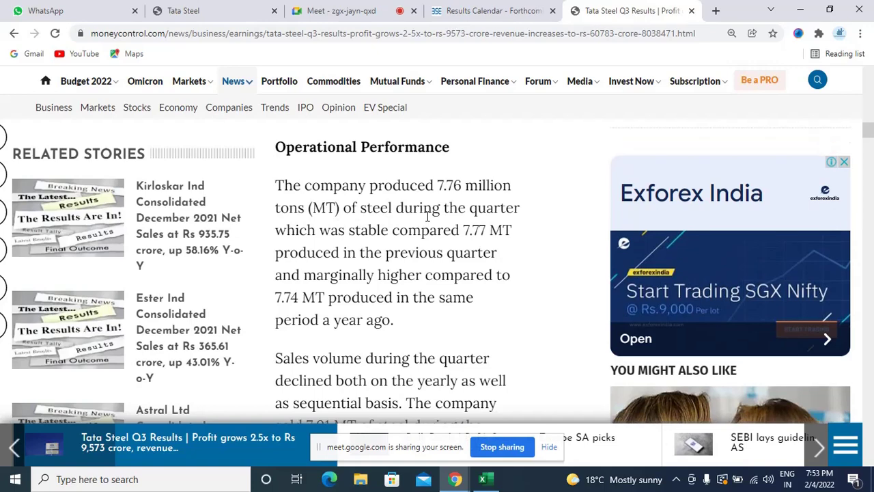
scroll(428, 216, down, 1)
scroll(428, 217, down, 2)
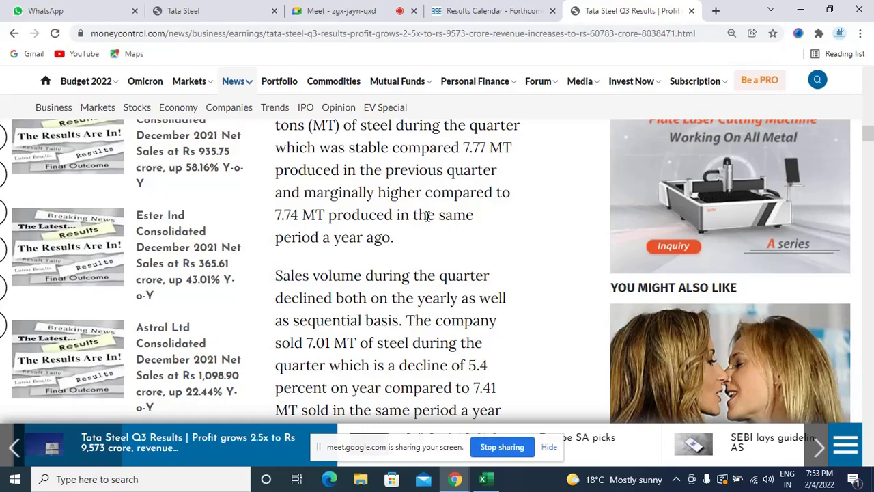
- Compare the consolidated revenues paragraph with the production and sales volume paragraphs, ending at the Operational Performance heading
scroll(428, 217, up, 1)
scroll(428, 216, down, 3)
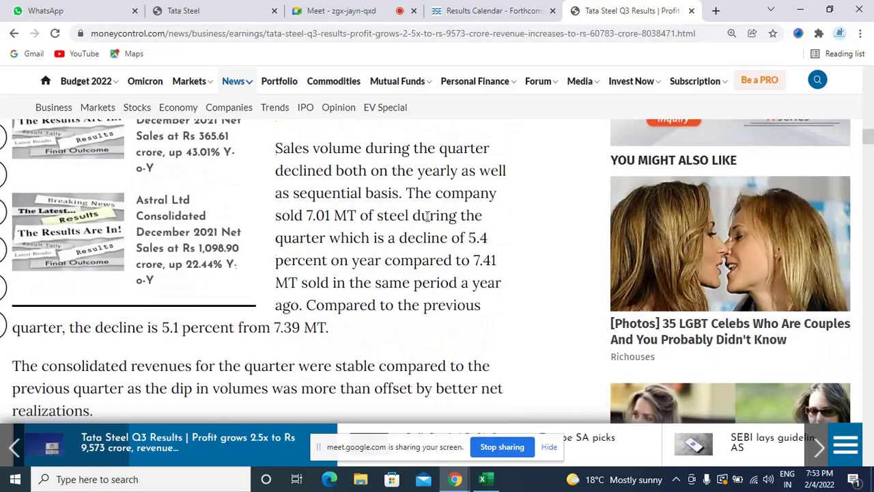
scroll(428, 216, down, 2)
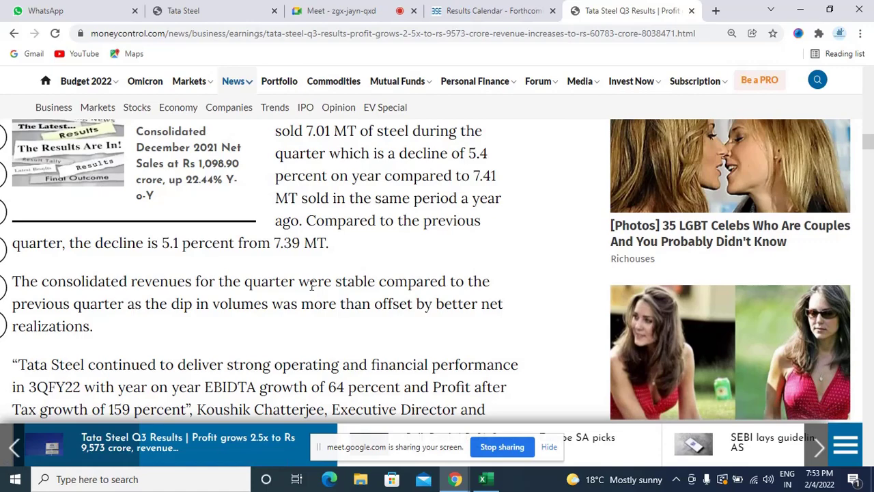
scroll(312, 285, up, 5)
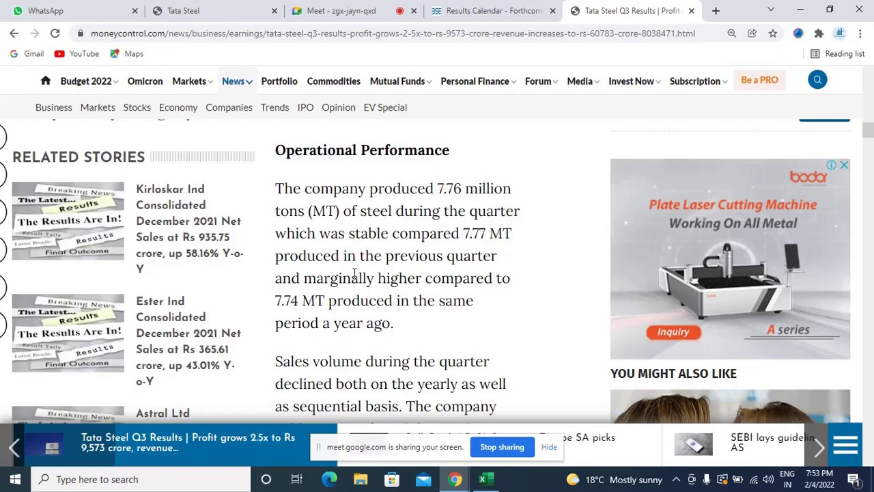
scroll(370, 271, down, 6)
scroll(372, 270, up, 4)
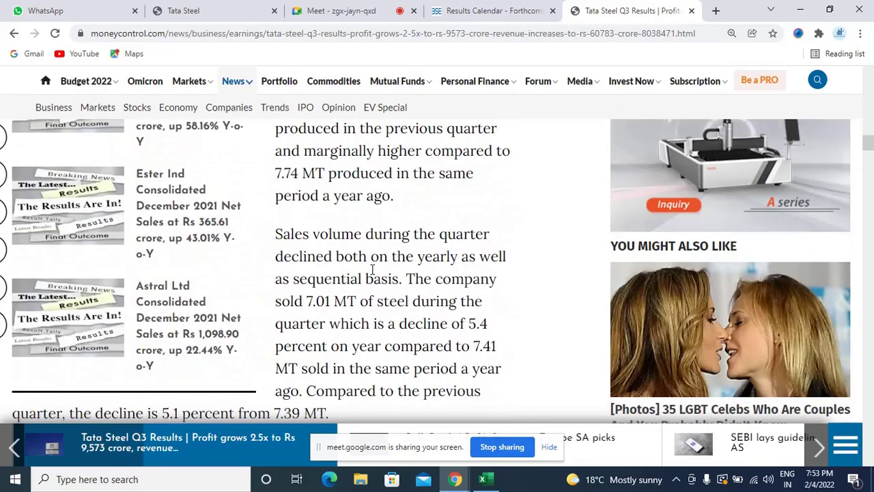
scroll(372, 270, up, 2)
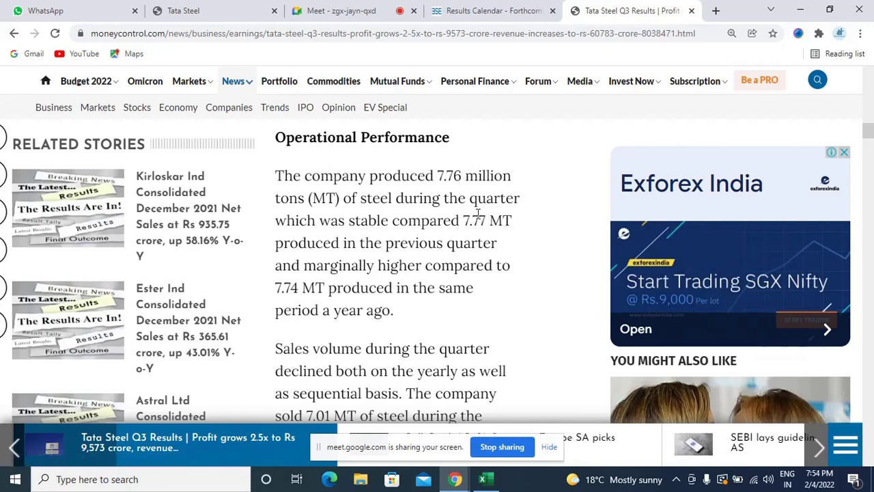
- Examine the article from the steel production and sales volume figures through consolidated revenues to the CFO's commentary and consolidated EBITDA
scroll(480, 216, down, 3)
scroll(478, 215, down, 2)
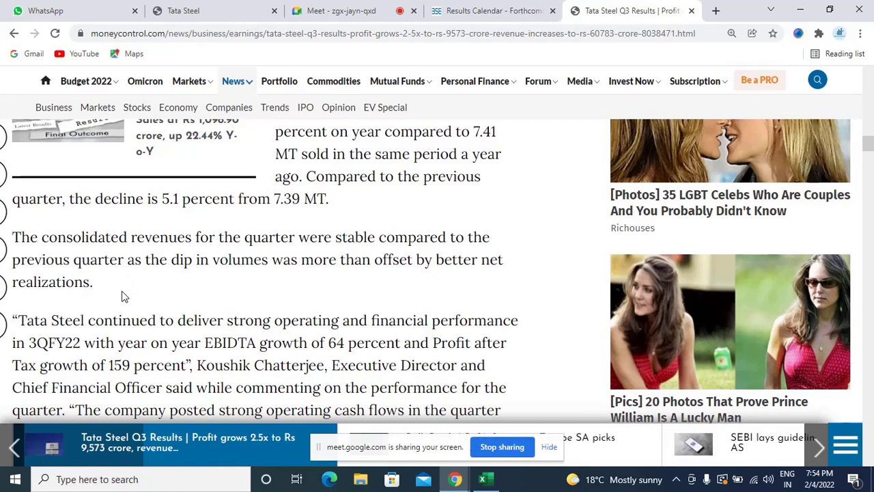
scroll(121, 296, up, 5)
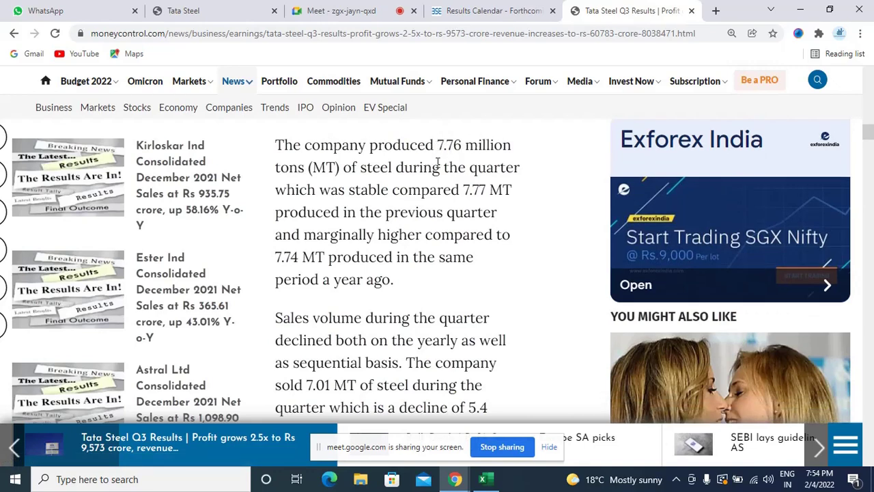
scroll(437, 162, down, 1)
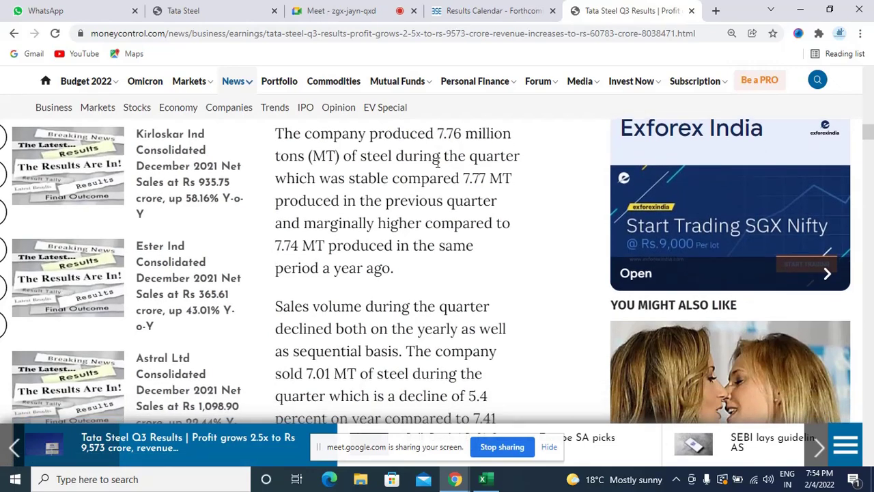
scroll(438, 161, down, 4)
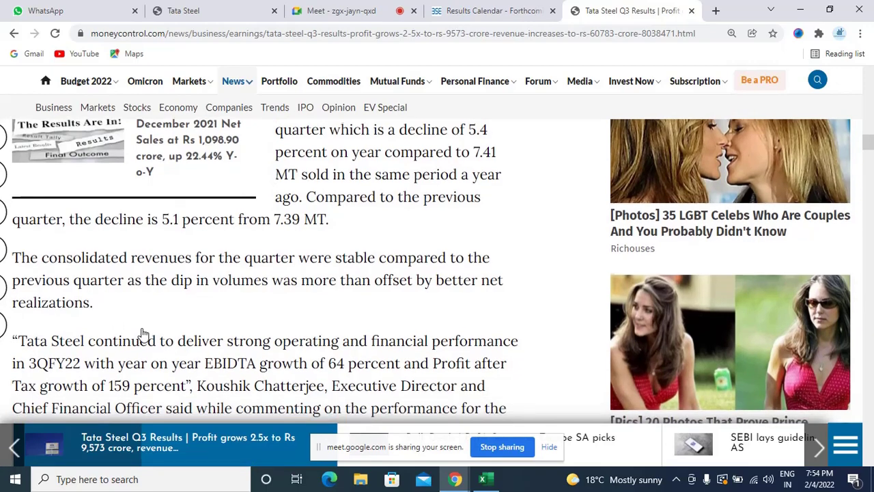
scroll(143, 332, down, 1)
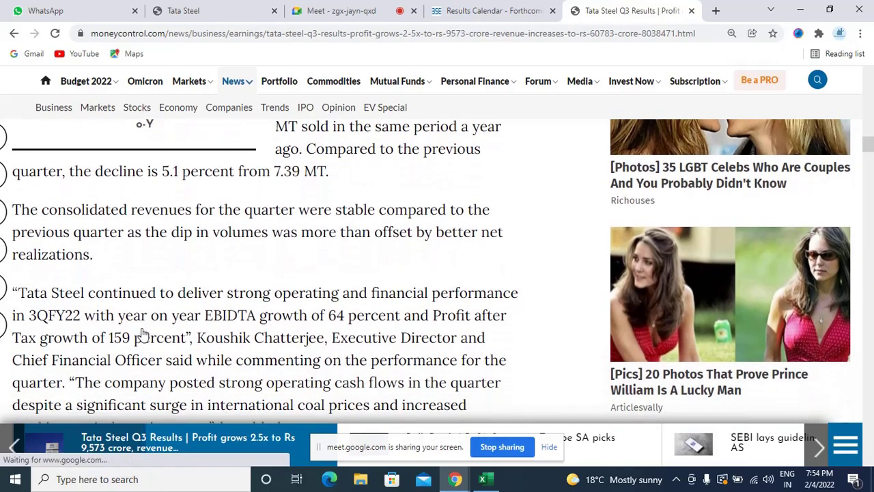
scroll(143, 332, down, 1)
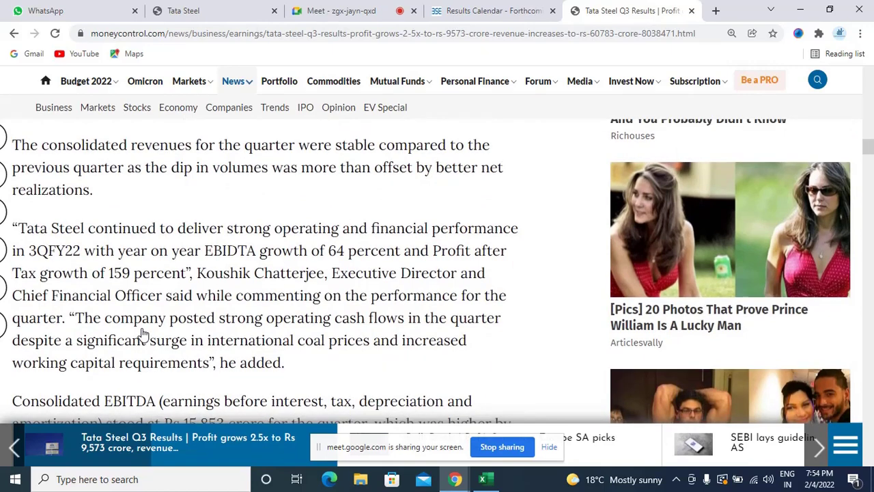
scroll(143, 334, down, 1)
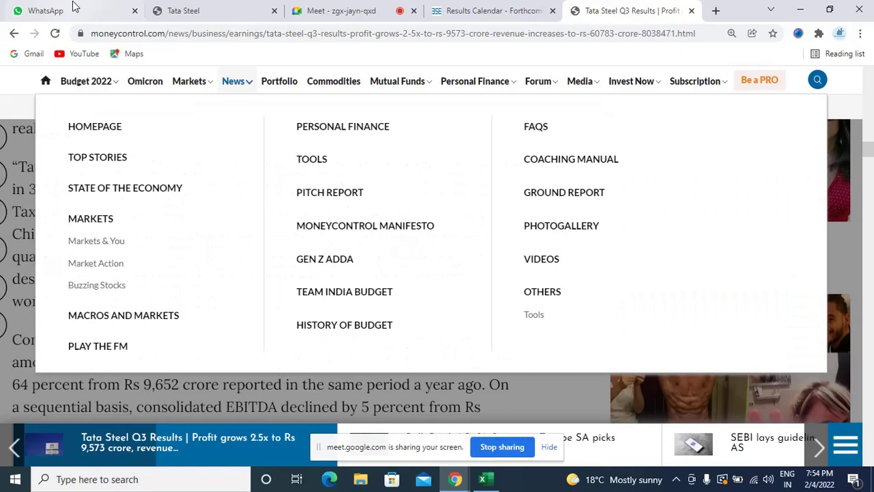
- Switch to WhatsApp Web and send the messages "sequential basis" and "find what is sequential basis" to the Knowledge Valuesearch group
click(75, 6)
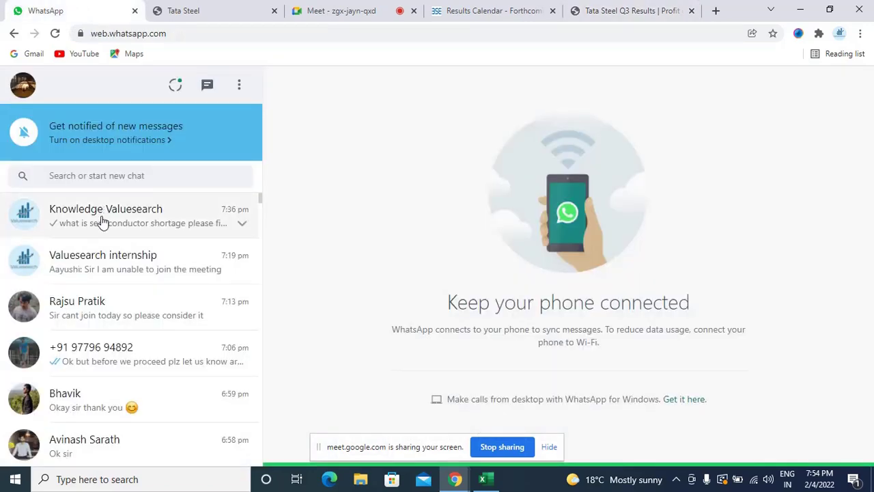
click(101, 220)
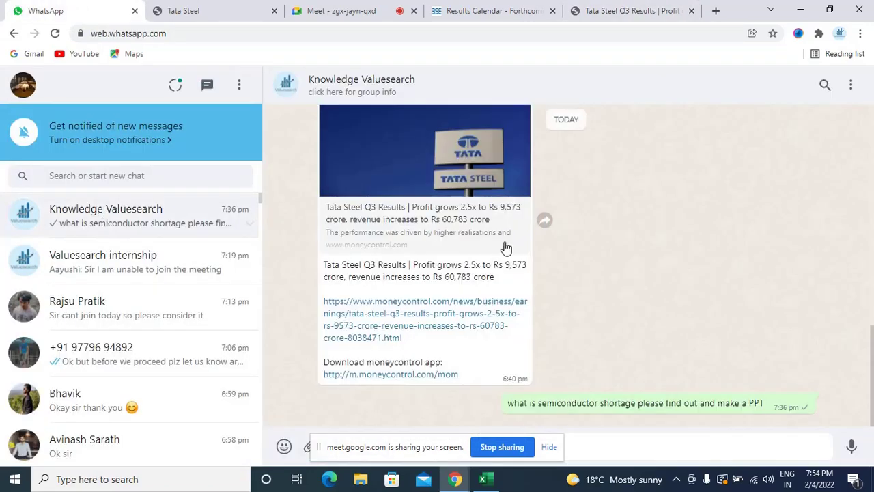
key(ctrl+v)
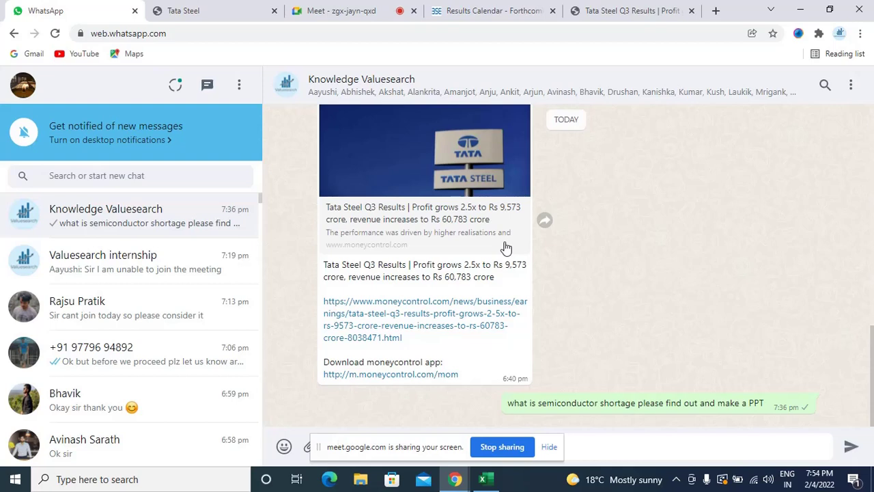
key(Return)
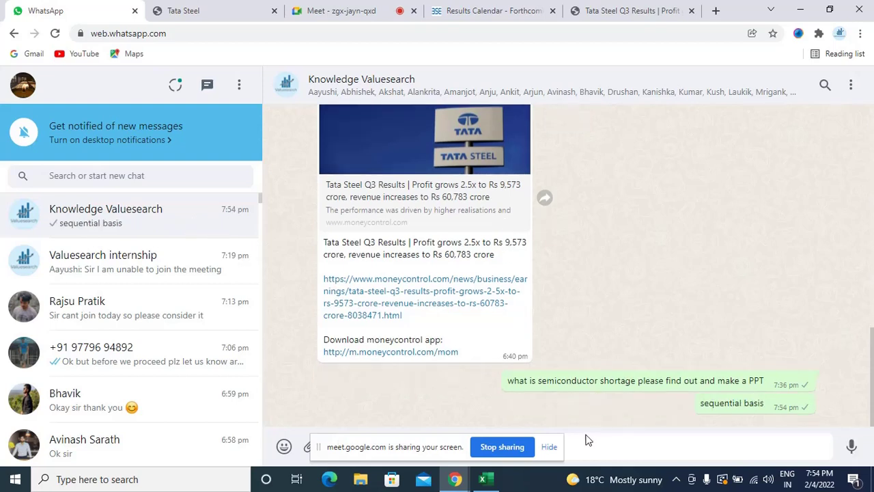
key(ctrl+v)
key(Return)
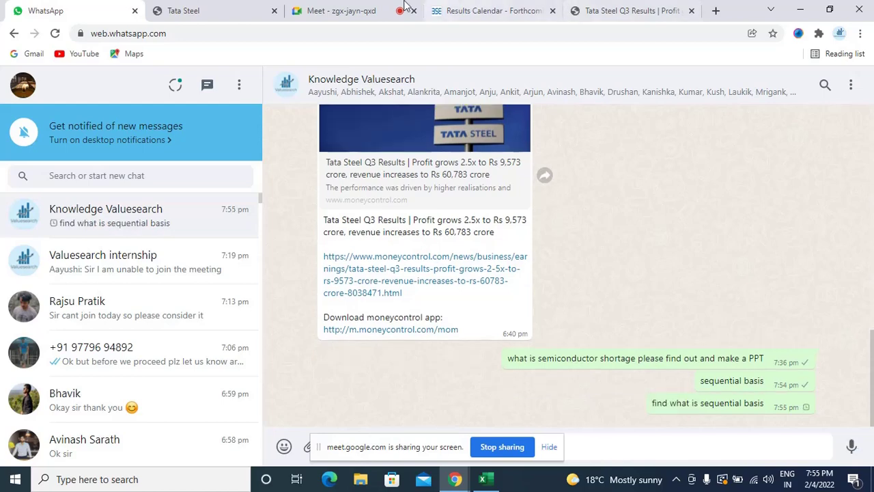
- Mute the microphone in the Google Meet call and return to the Tata Steel Q3 results article
click(371, 10)
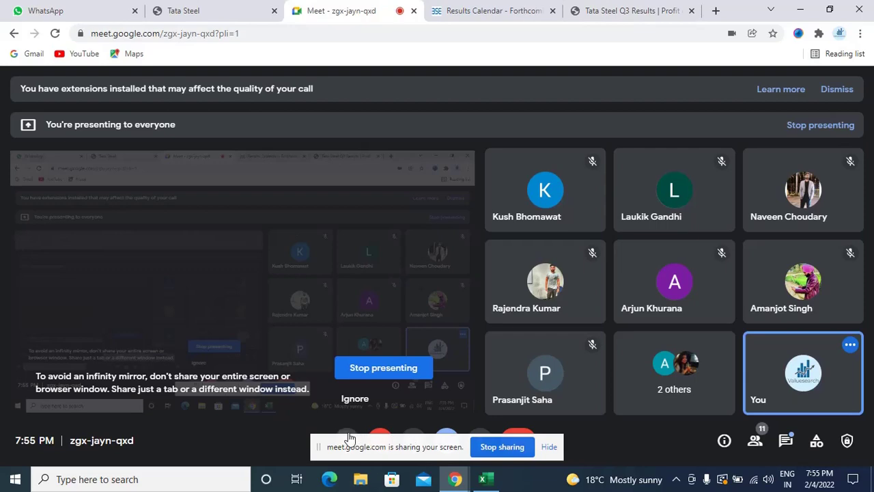
click(347, 435)
click(662, 8)
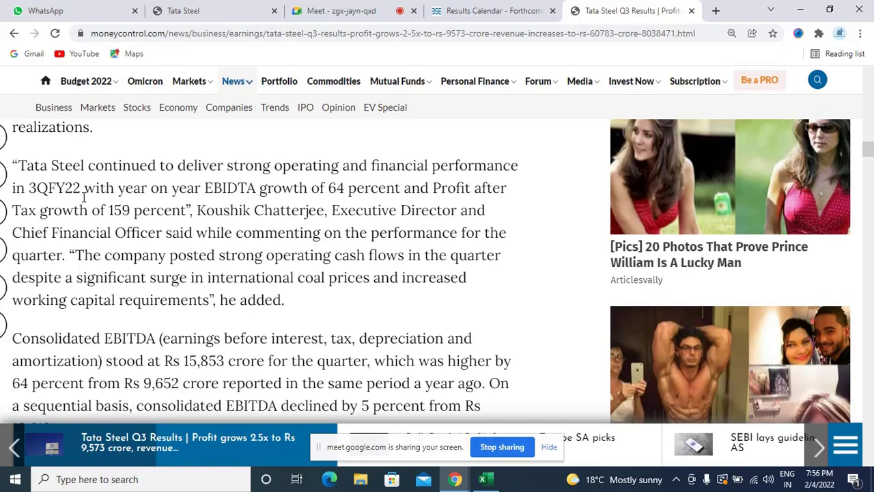
- Turn the microphone back on in the Google Meet call and reopen the Tata Steel article
click(317, 8)
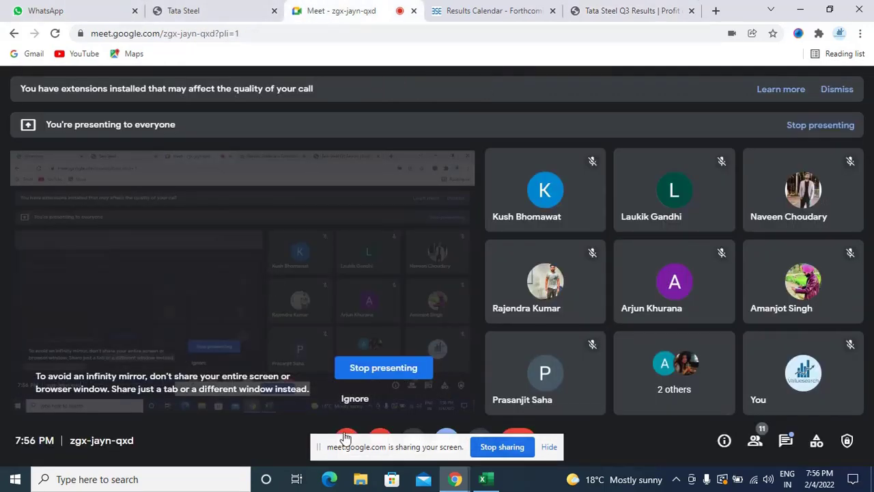
click(346, 437)
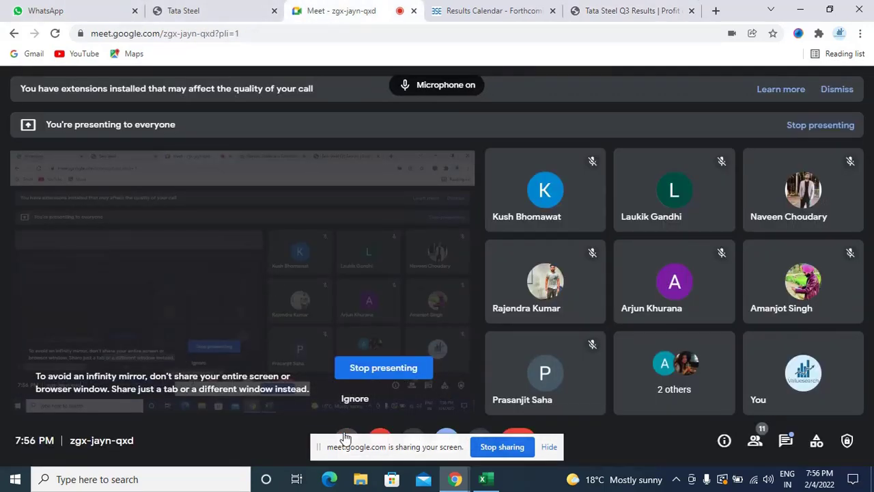
click(641, 7)
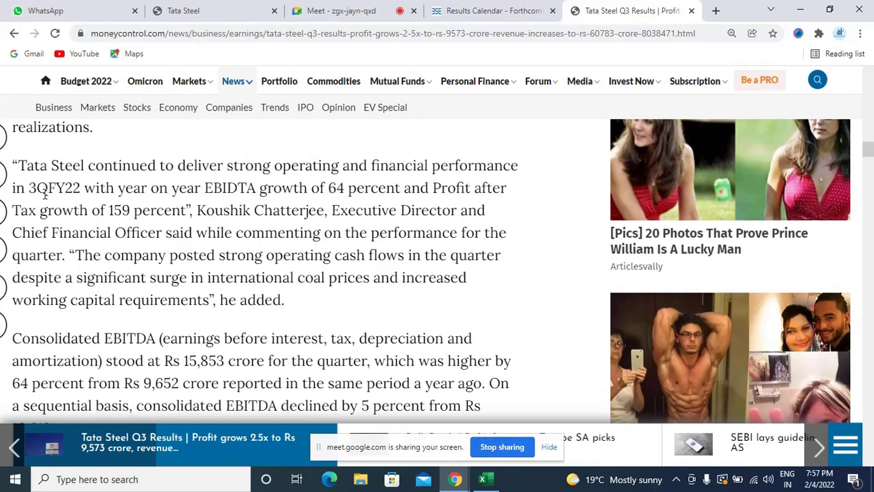
- Check the Google Meet participants twice, returning each time to the article's operating and financial performance paragraph
click(326, 7)
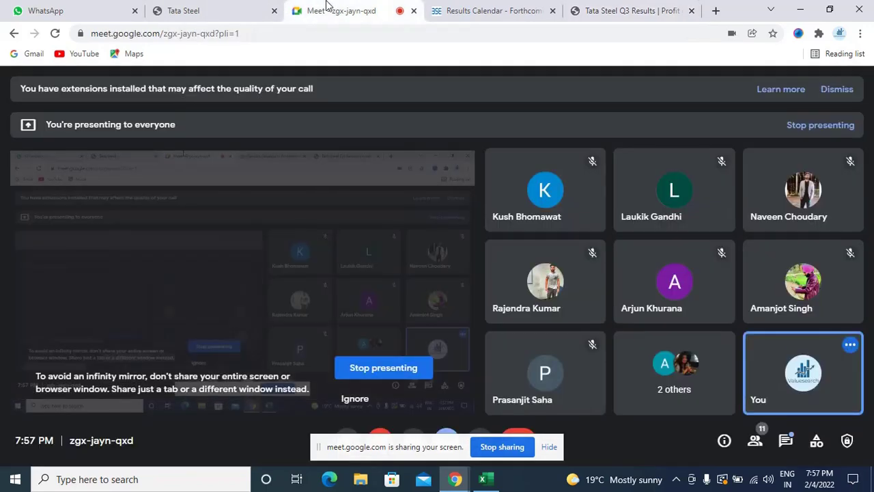
click(613, 8)
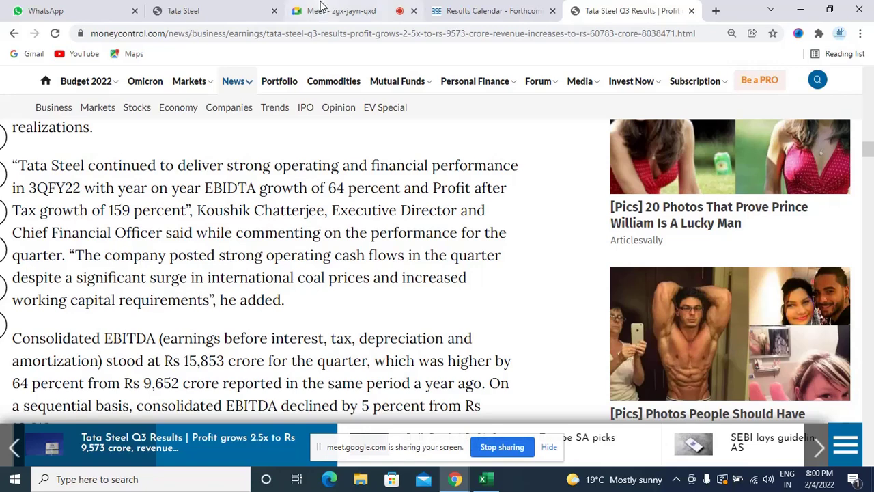
click(321, 8)
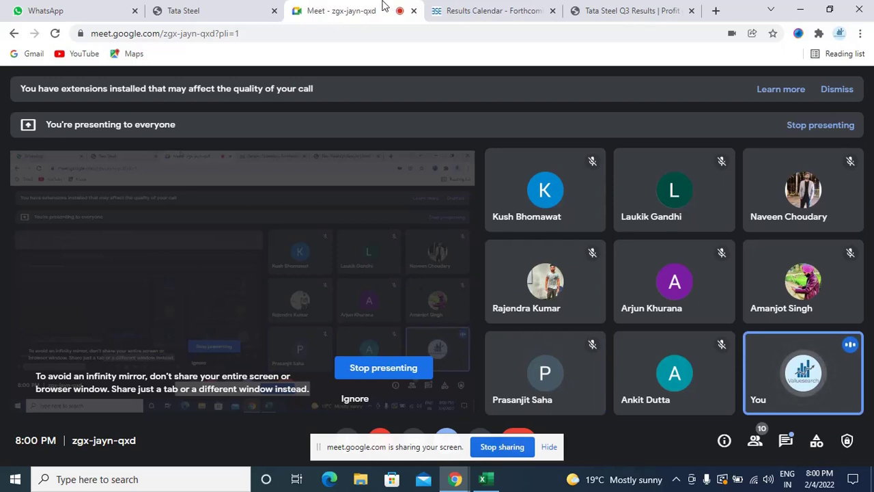
click(603, 6)
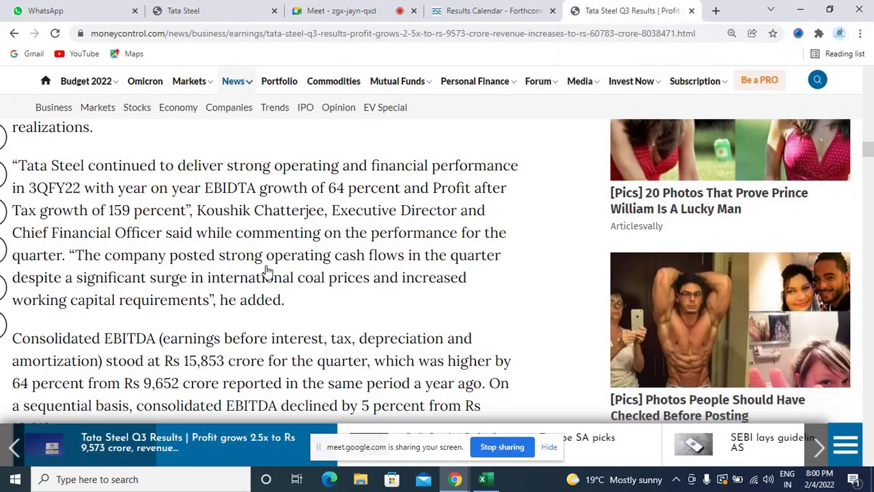
- Examine the article's consolidated EBITDA and Geographical Performance sections, then go back past Operational Performance to the headline
scroll(268, 272, down, 1)
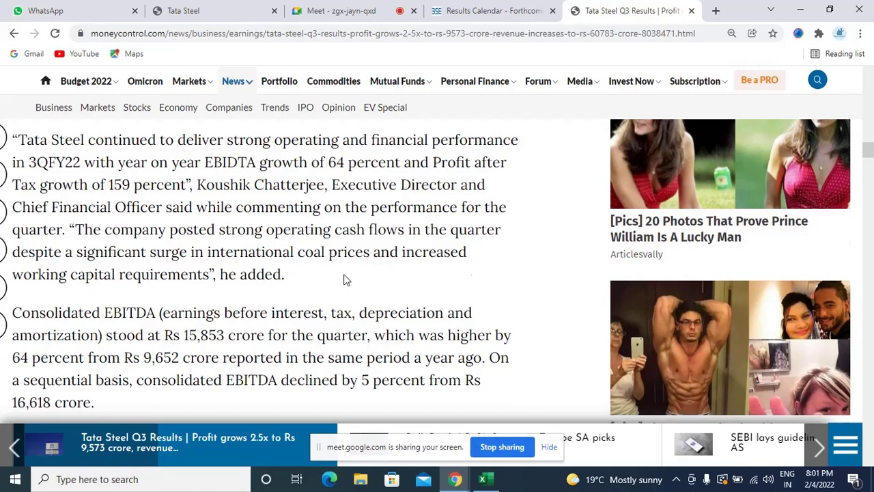
scroll(345, 280, down, 2)
scroll(345, 279, up, 2)
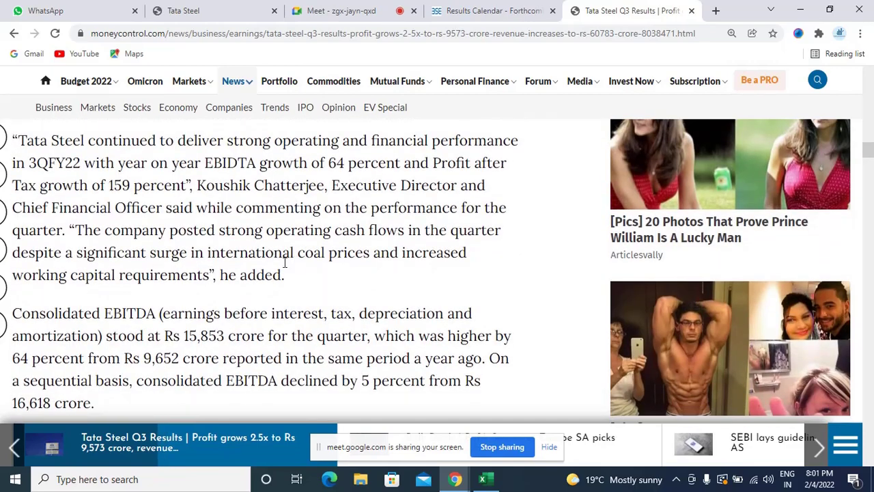
scroll(285, 263, down, 1)
scroll(285, 263, down, 4)
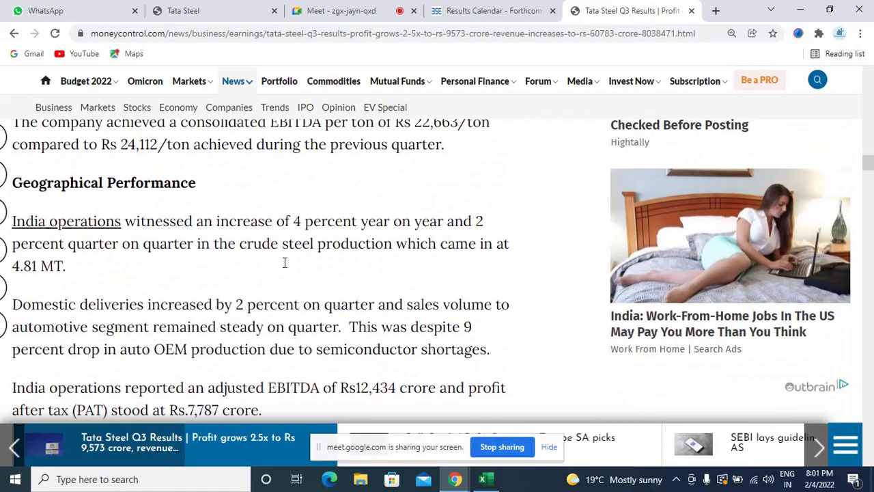
scroll(284, 263, up, 15)
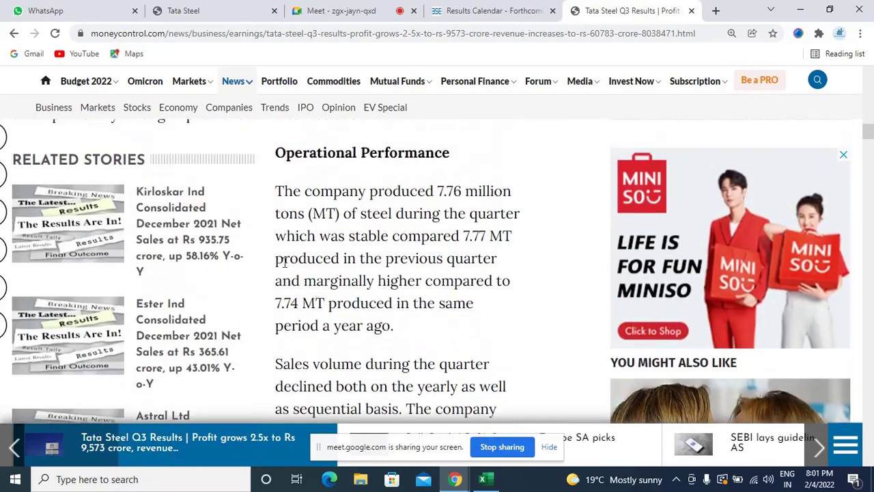
scroll(285, 263, up, 20)
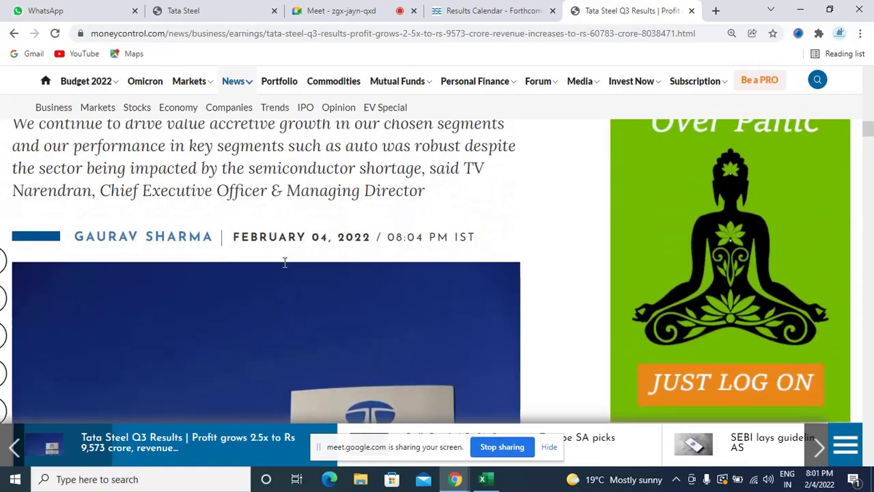
scroll(285, 262, up, 3)
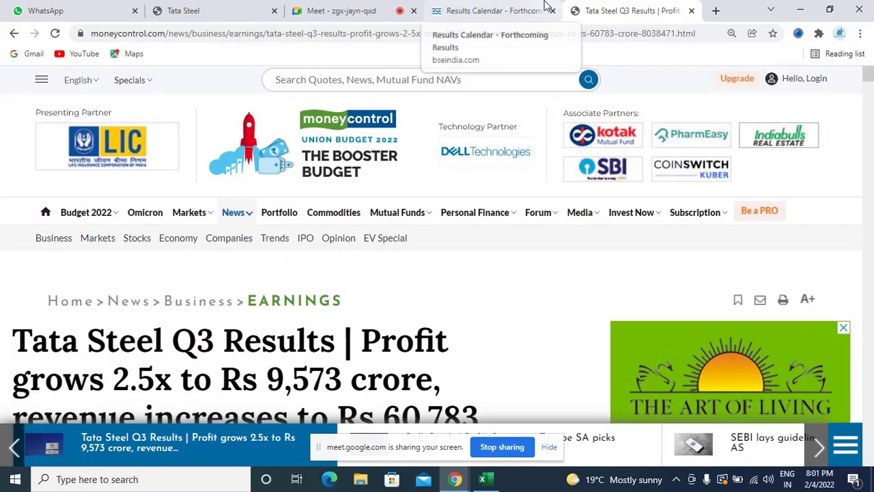
- Switch to the BSE Results Calendar of forthcoming results and select the security name ADCINDIA in the list
click(510, 5)
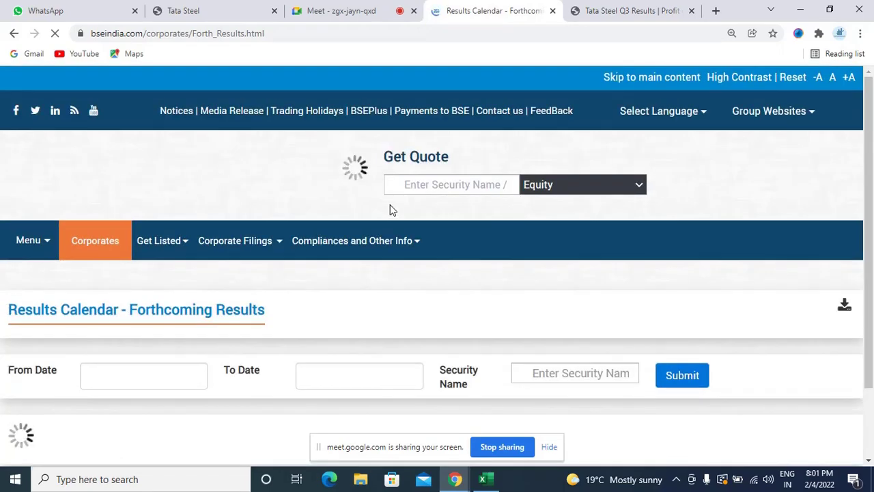
scroll(391, 210, down, 3)
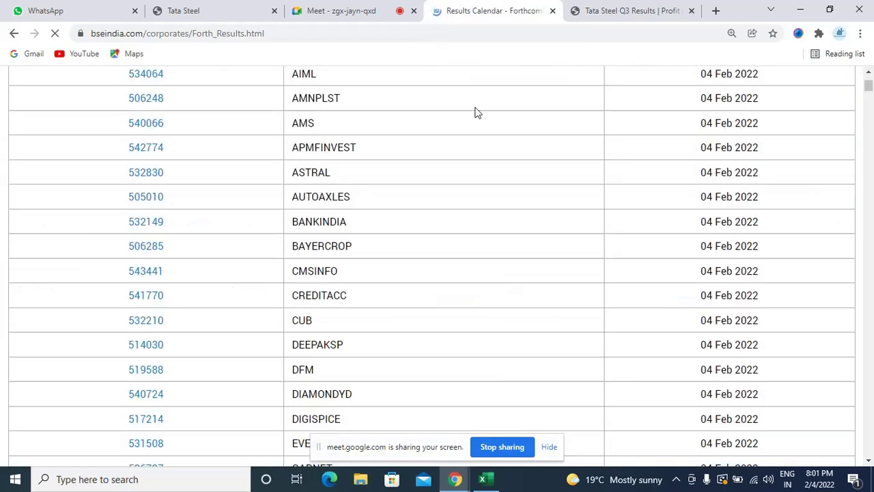
scroll(476, 111, up, 2)
scroll(476, 111, up, 1)
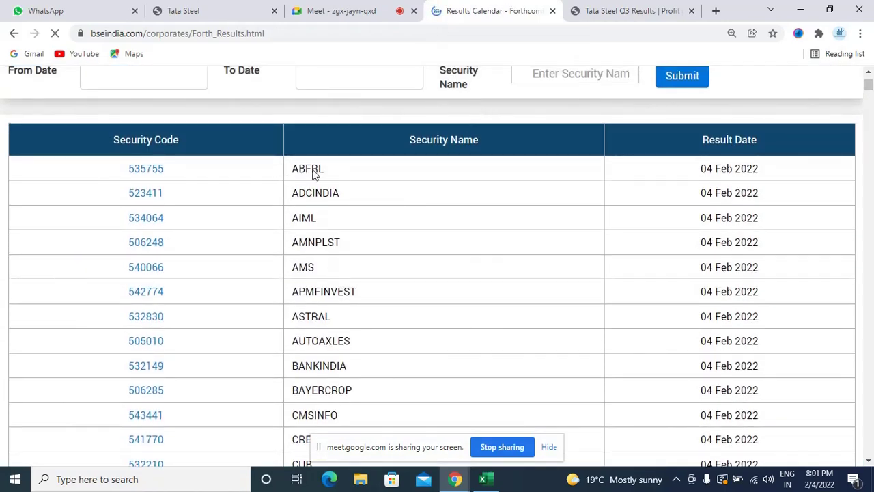
double_click(317, 193)
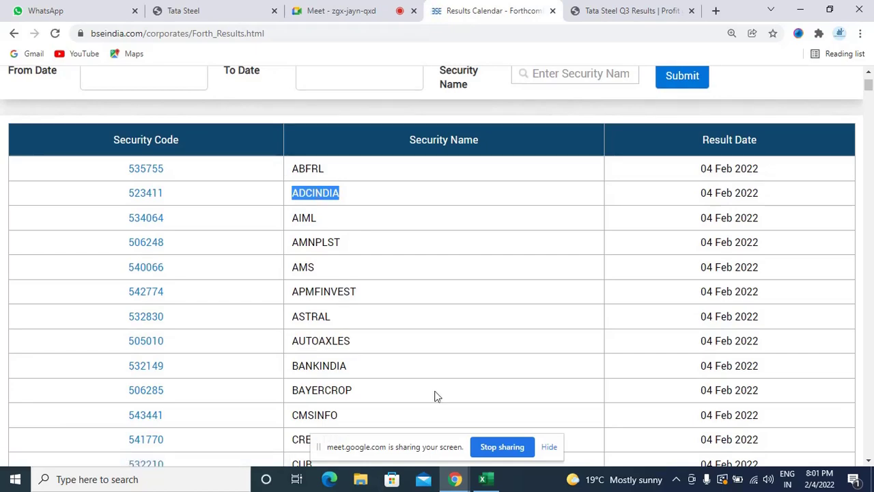
- Review the Ticker column of the Result Calendar sheet in Excel, leave cell C4 selected, and return to the BSE results list
click(486, 480)
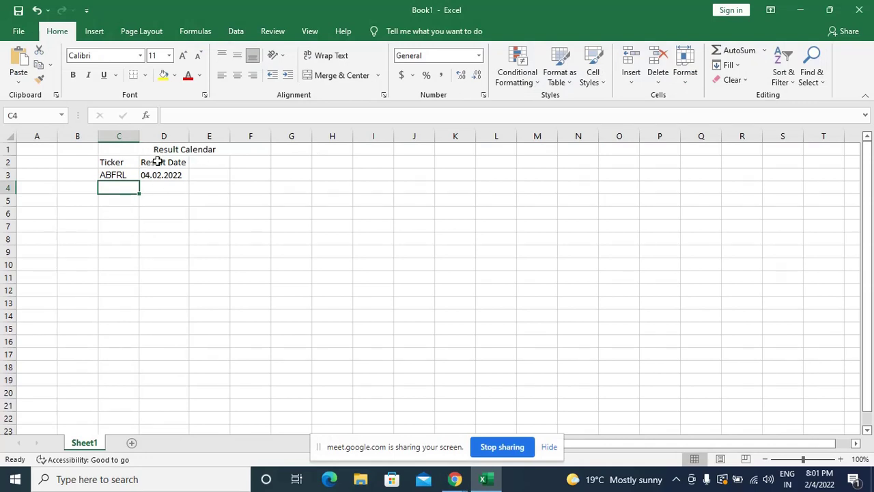
click(115, 163)
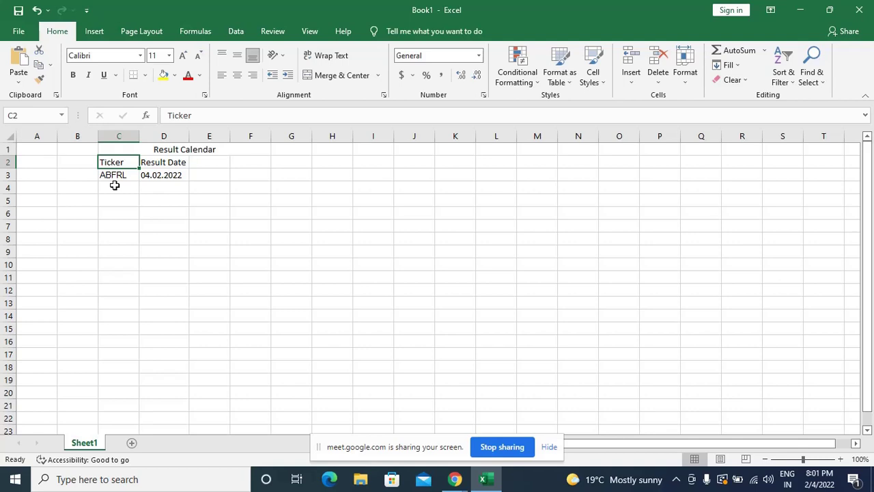
click(115, 186)
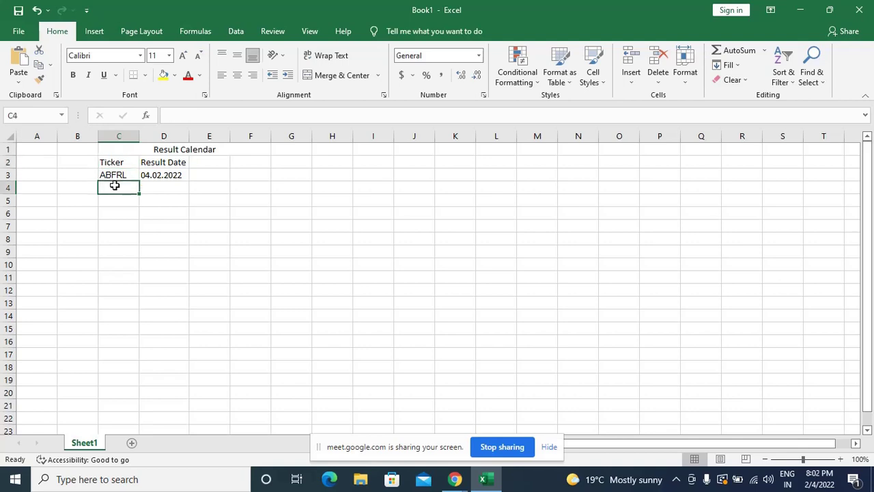
key(alt+Tab)
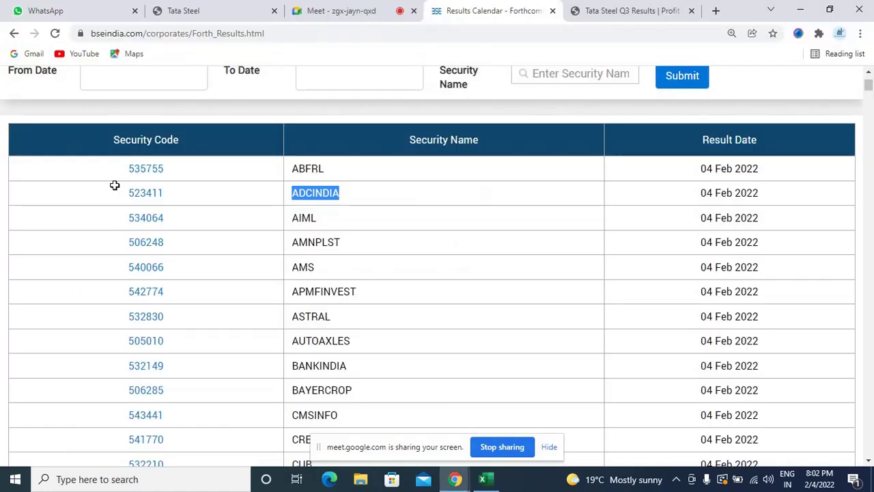
- Compare the Result Calendar sheet in Excel with the BSE results list, then check the Google Meet participants
key(alt+Tab)
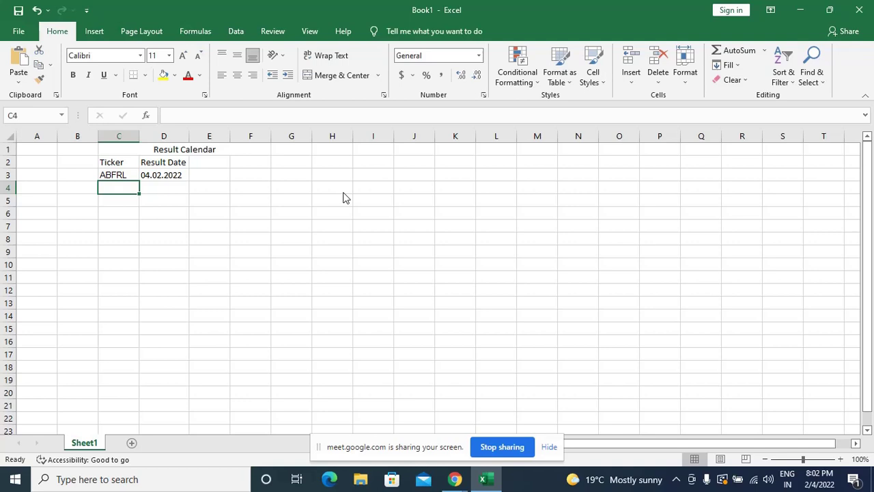
key(alt+Tab)
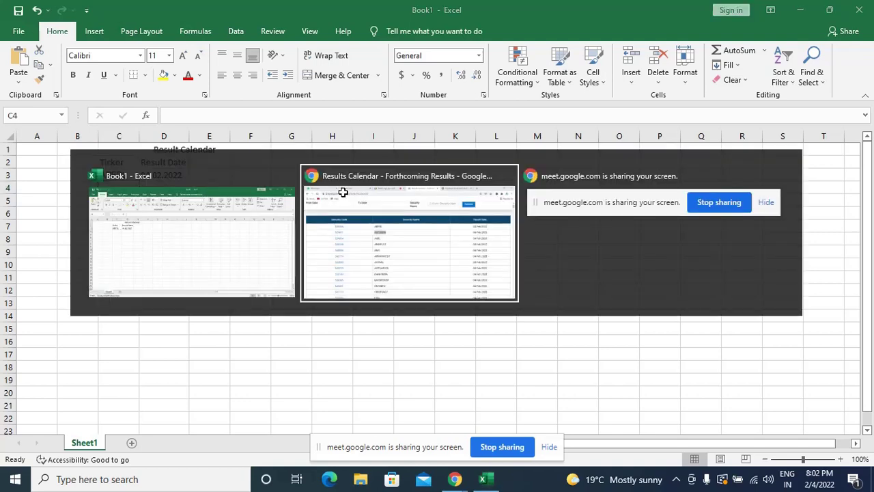
click(343, 192)
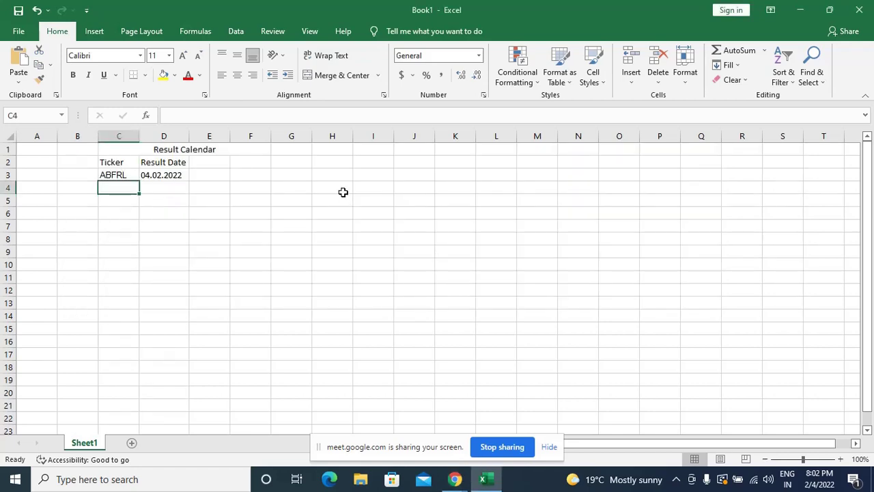
key(alt+Tab)
click(342, 192)
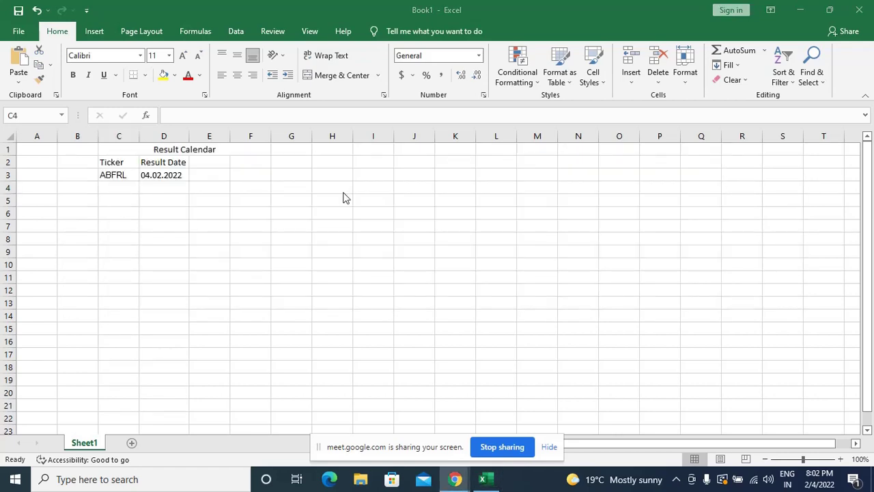
key(alt+Tab)
click(334, 10)
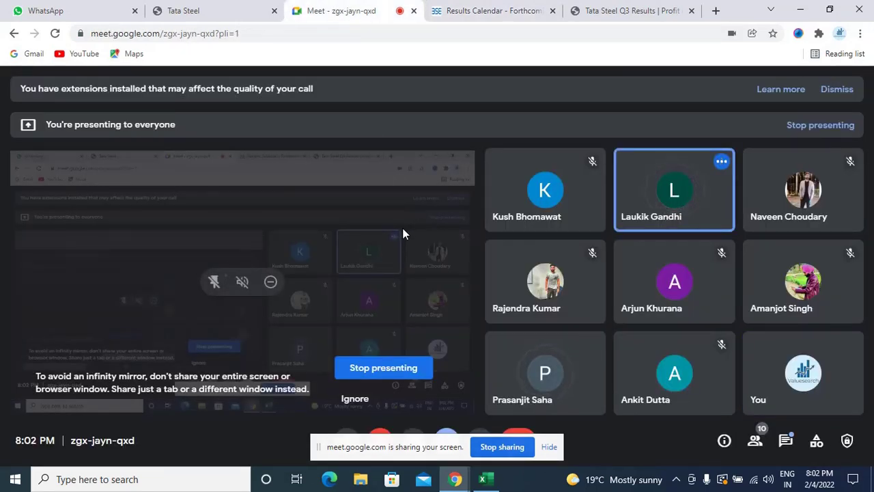
mouse_move(657, 191)
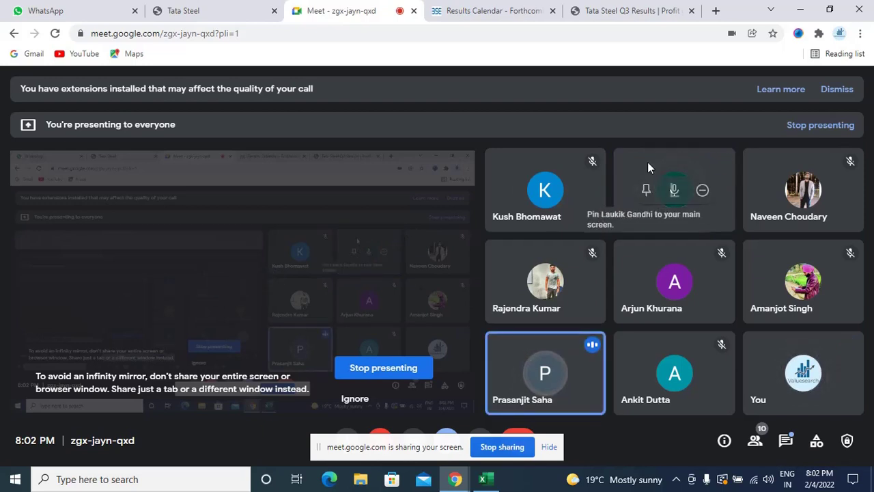
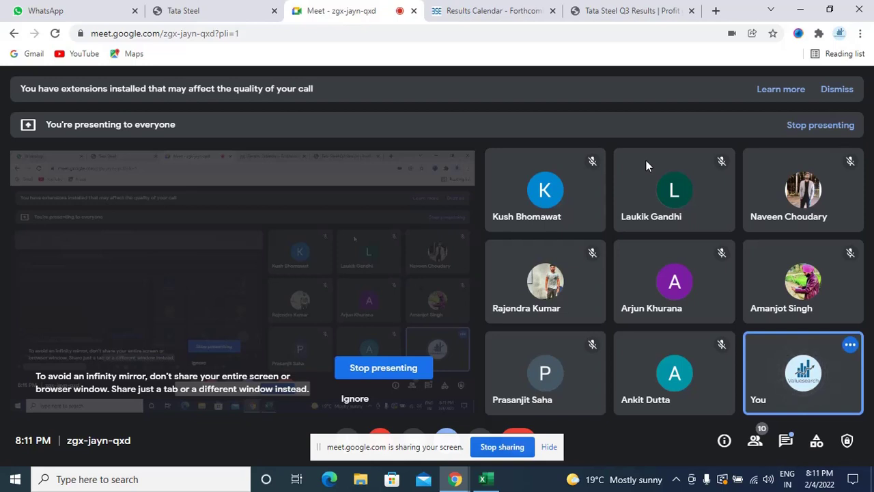
click(636, 8)
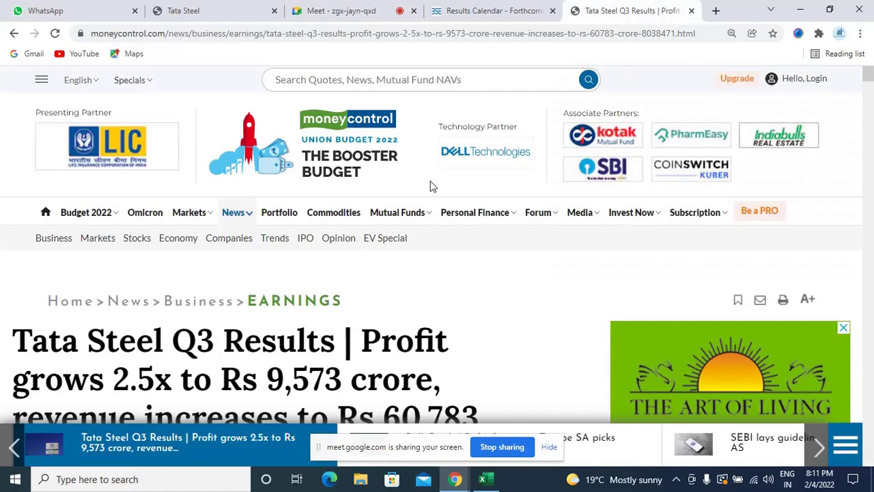
mouse_move(423, 223)
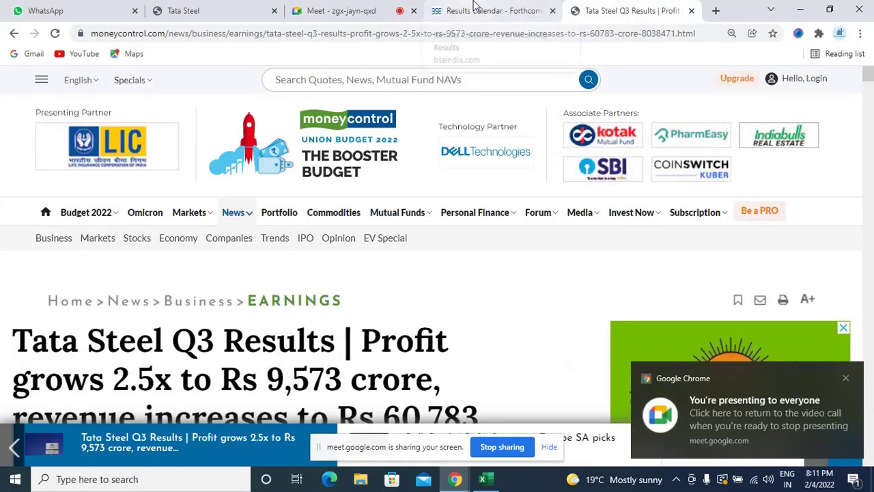
click(474, 7)
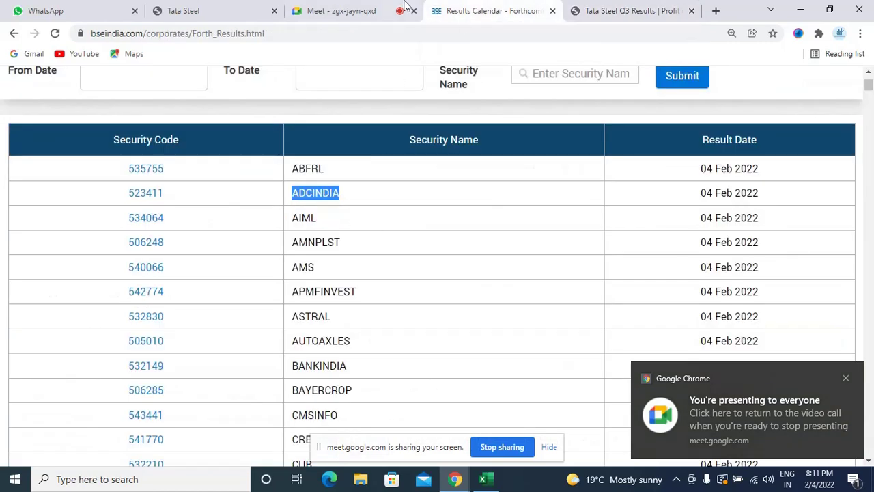
click(583, 7)
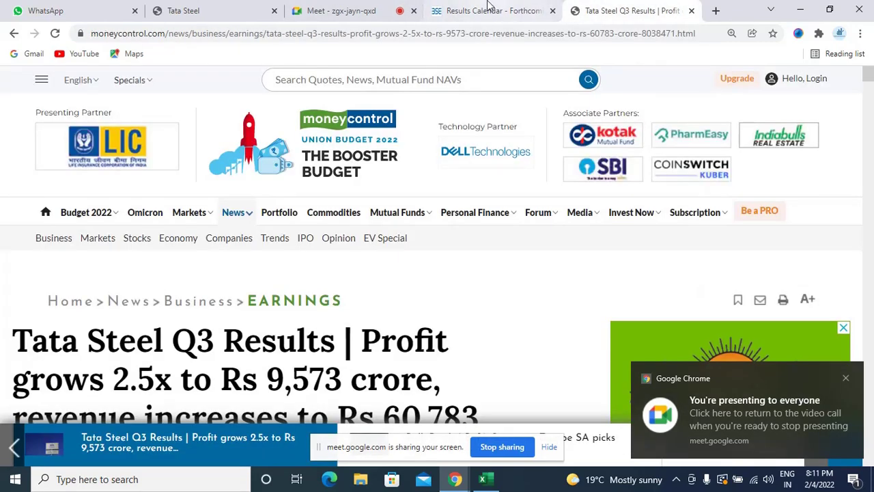
click(489, 8)
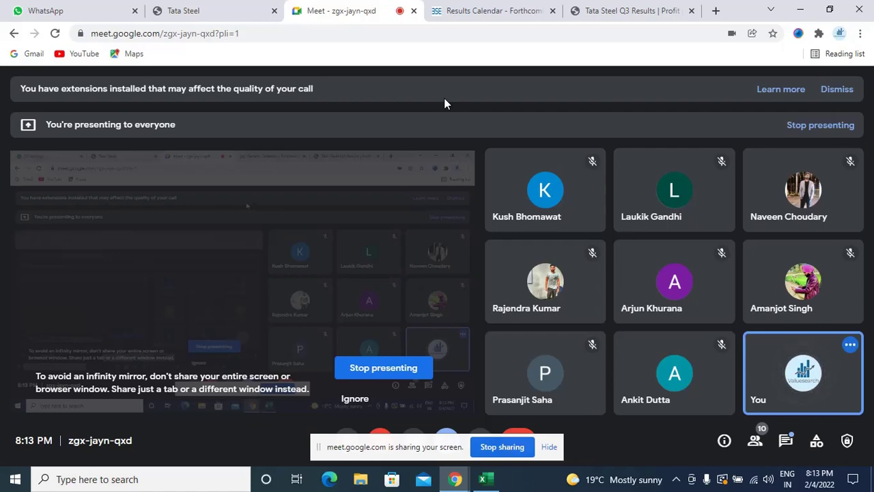
- Search Moneycontrol for the BSE-listed security ADCINDIA and check whether it has Futures & Options contracts
click(482, 6)
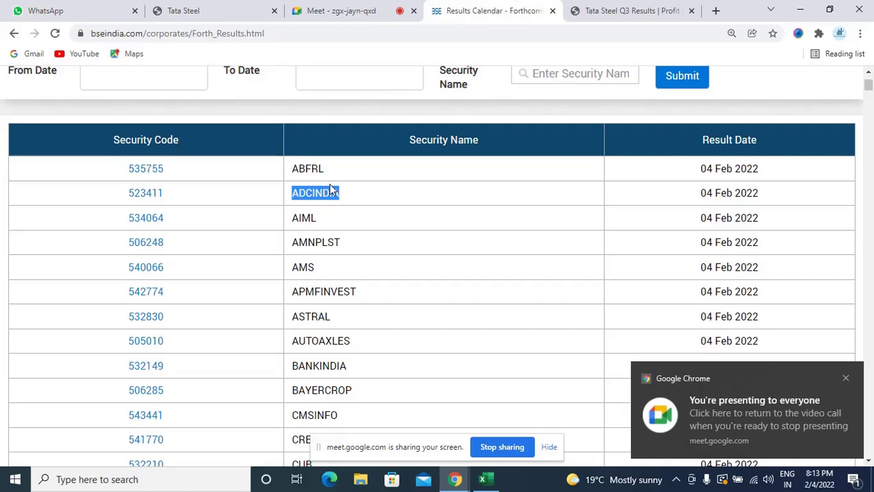
click(619, 7)
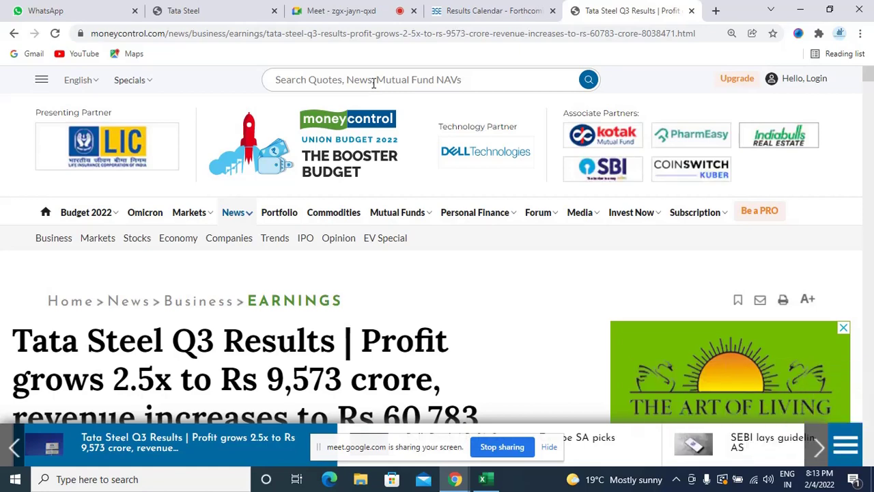
click(374, 82)
text(ADCINDIA)
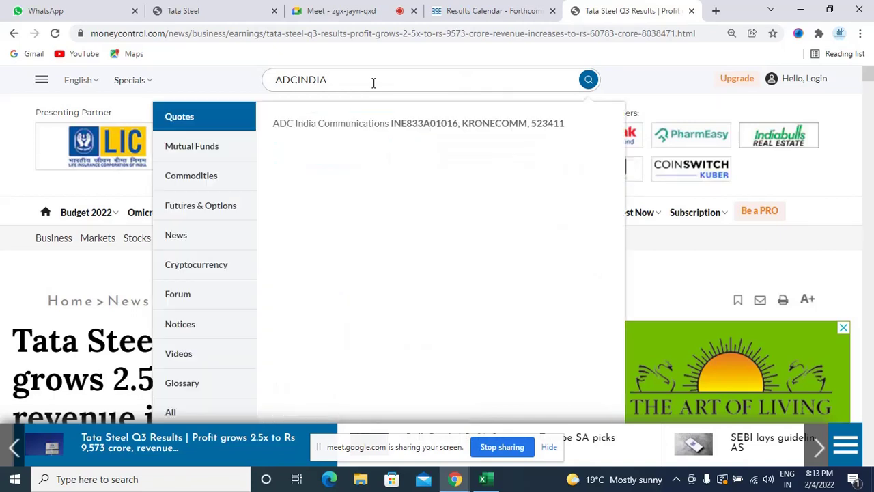
click(212, 207)
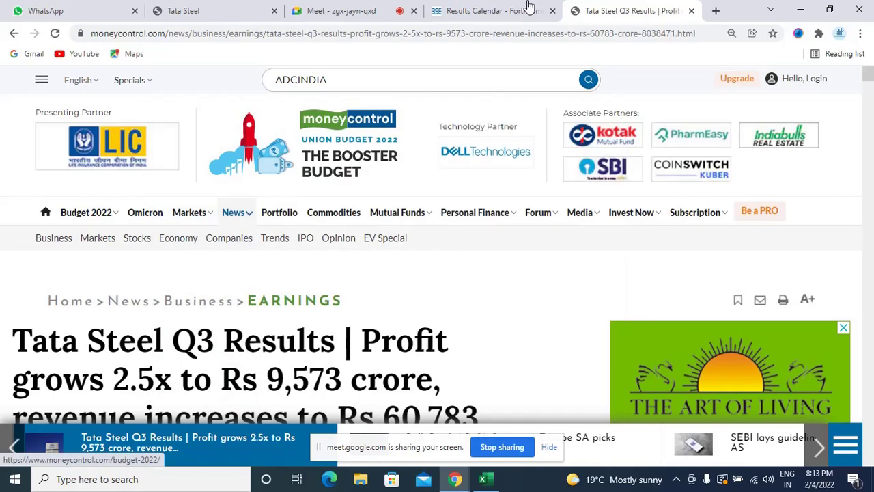
- Copy the security name AIML from the BSE results list and look it up under Moneycontrol's Futures & Options
click(499, 8)
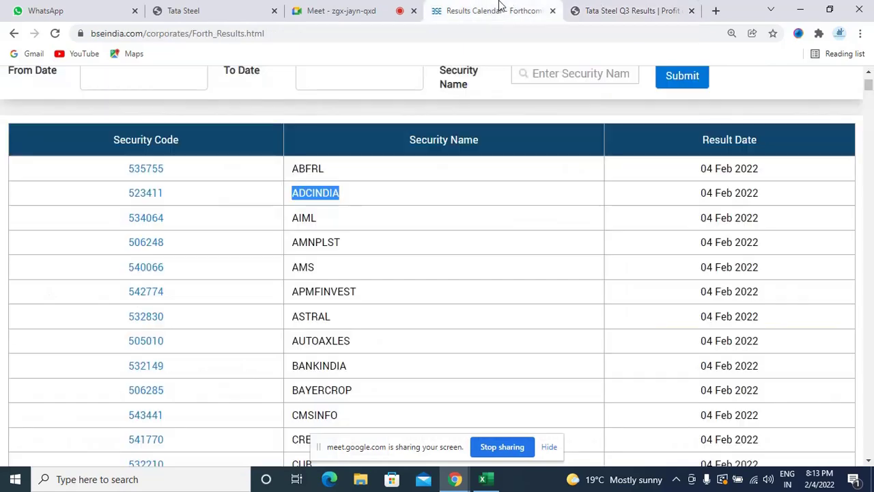
double_click(303, 217)
key(ctrl+c)
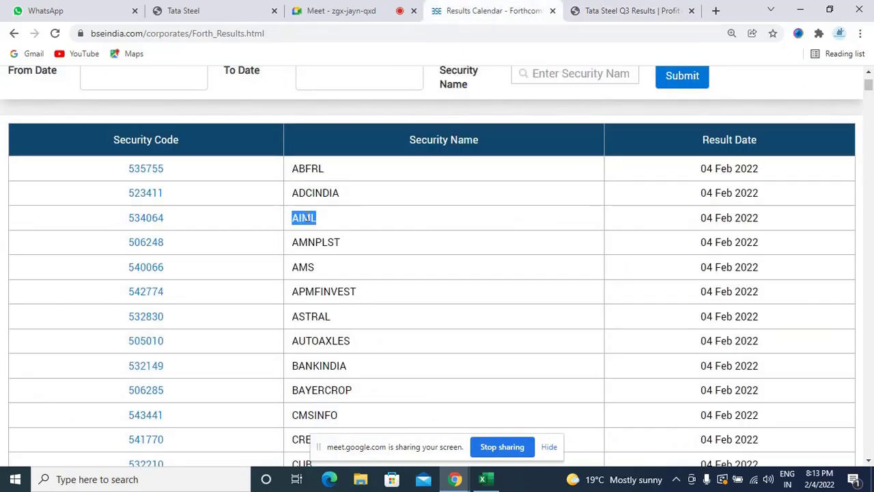
click(631, 10)
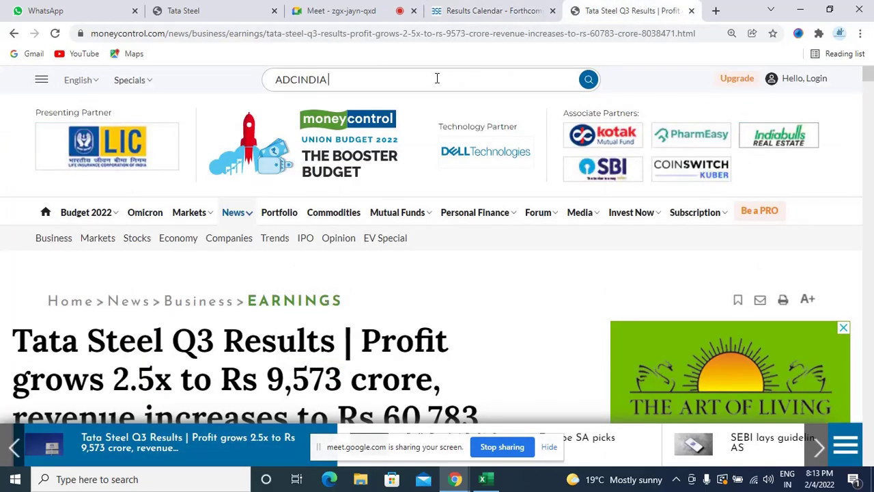
key(ctrl+a)
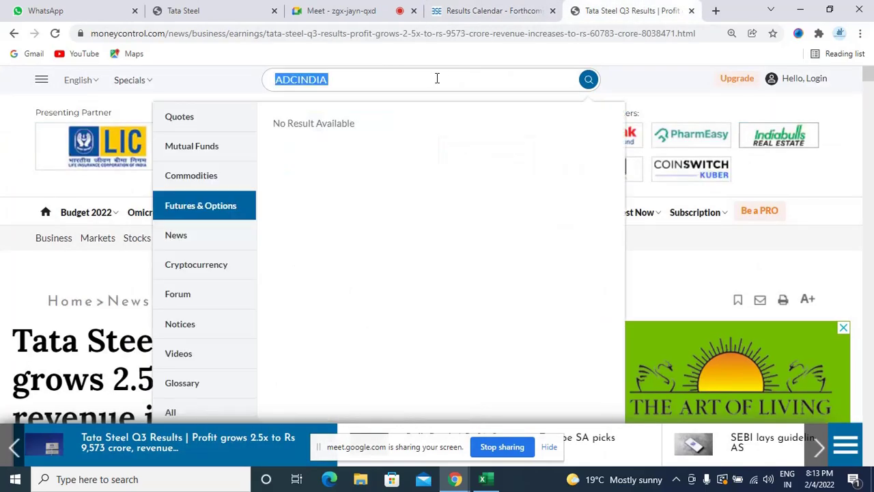
key(ctrl+v)
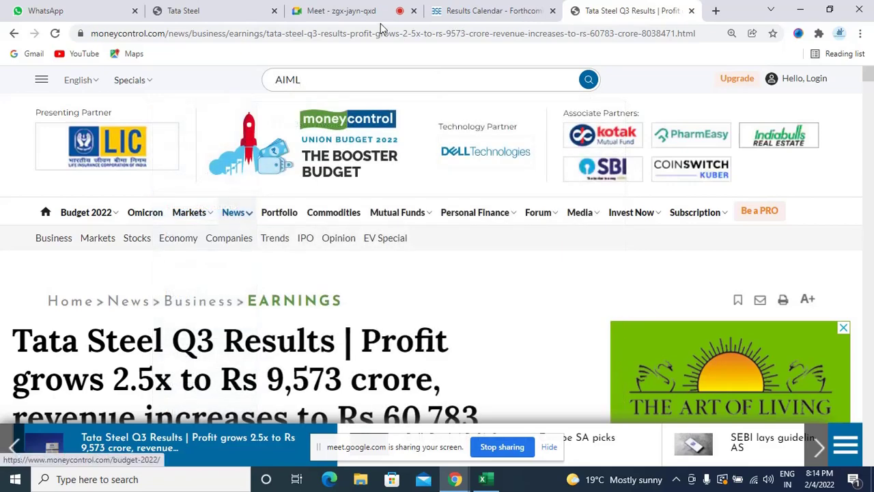
click(308, 83)
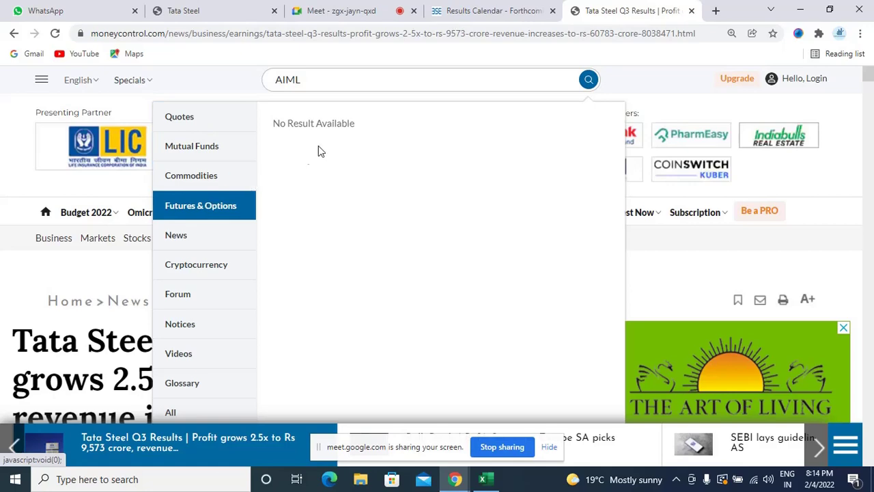
- Copy the security name ASTRAL from the BSE results list
click(520, 6)
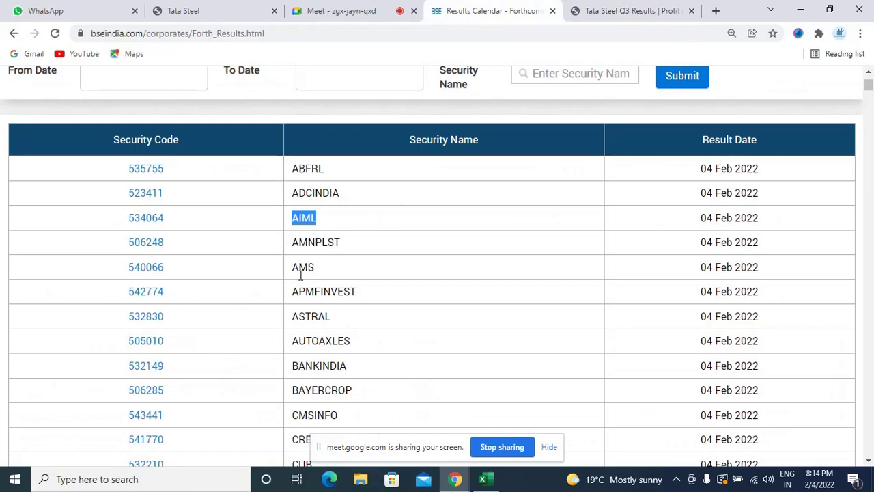
scroll(318, 291, down, 1)
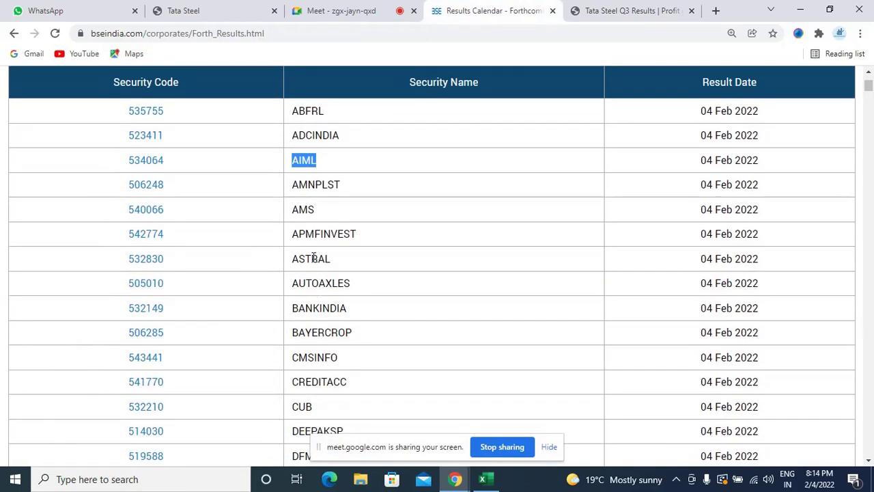
double_click(313, 259)
key(ctrl+c)
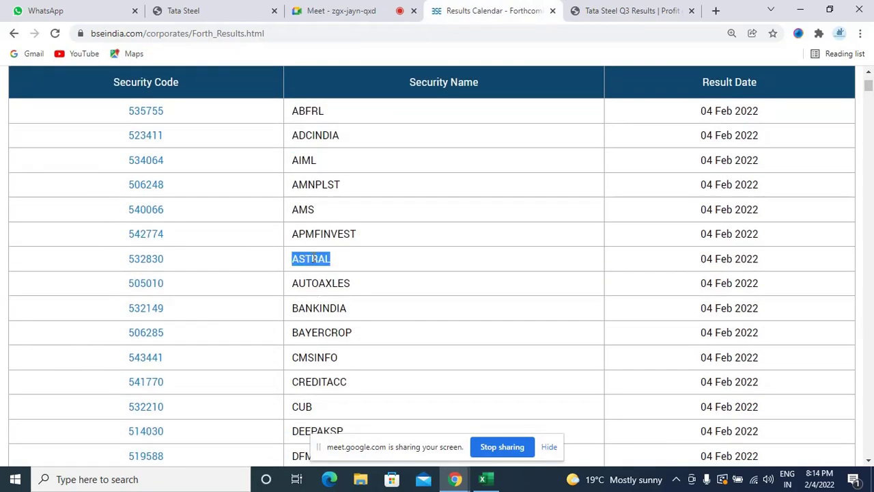
- Replace the Moneycontrol search term with ASTRAL and examine its Futures & Options contracts
click(626, 8)
click(357, 75)
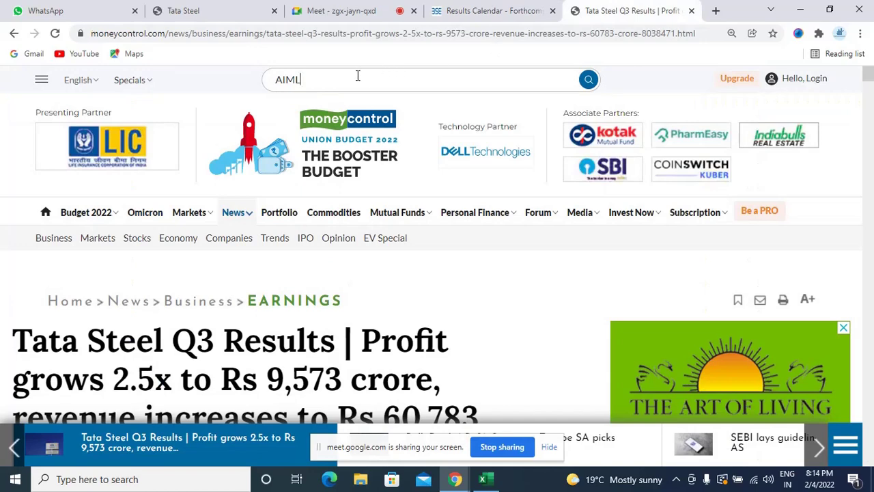
key(ctrl+a)
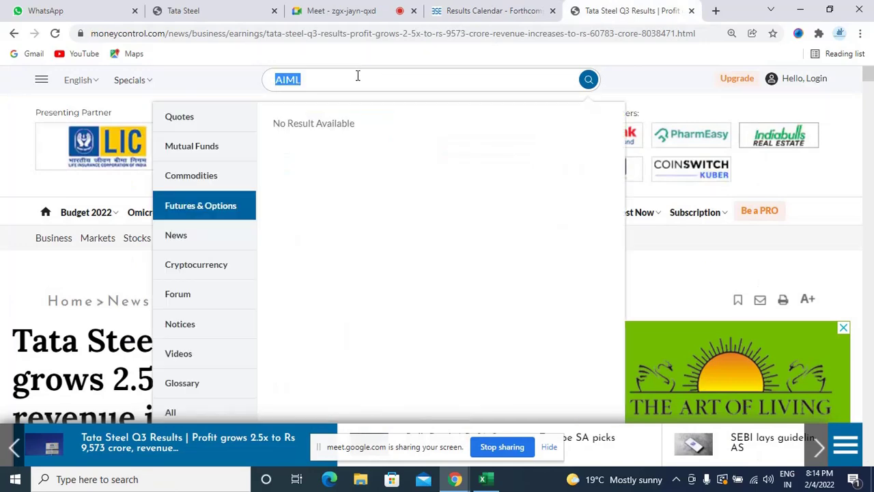
key(ctrl+v)
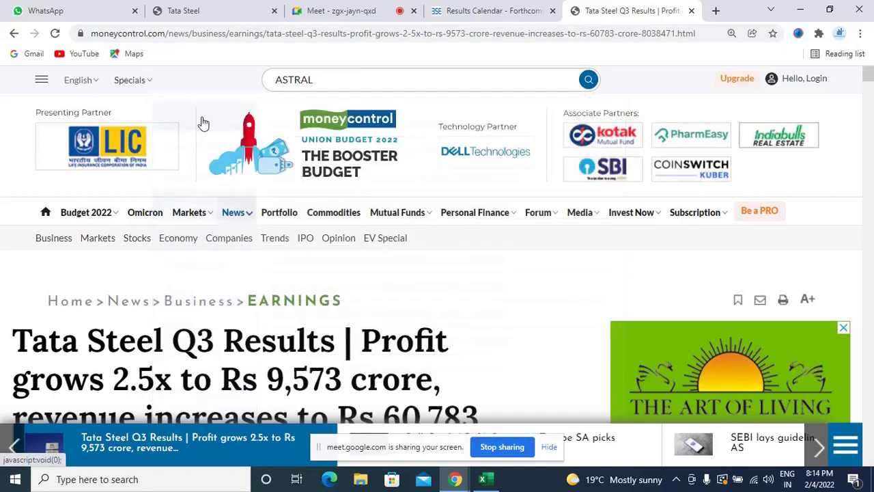
click(330, 80)
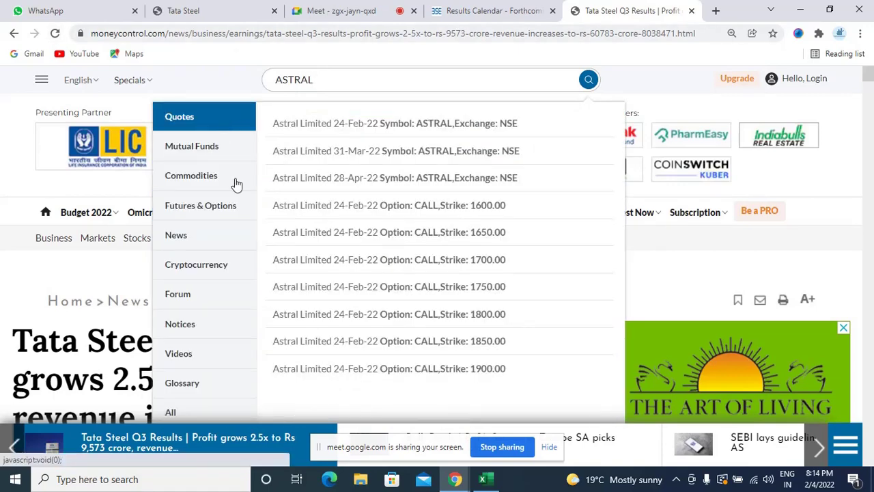
mouse_move(231, 209)
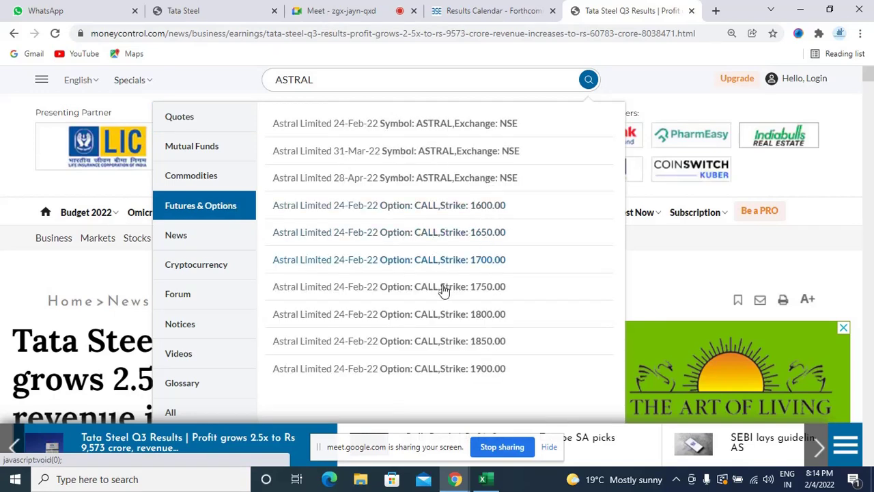
- Paste ASTRAL into cell C4 of the Excel Result Calendar, select D4, and return to the BSE results list
click(459, 10)
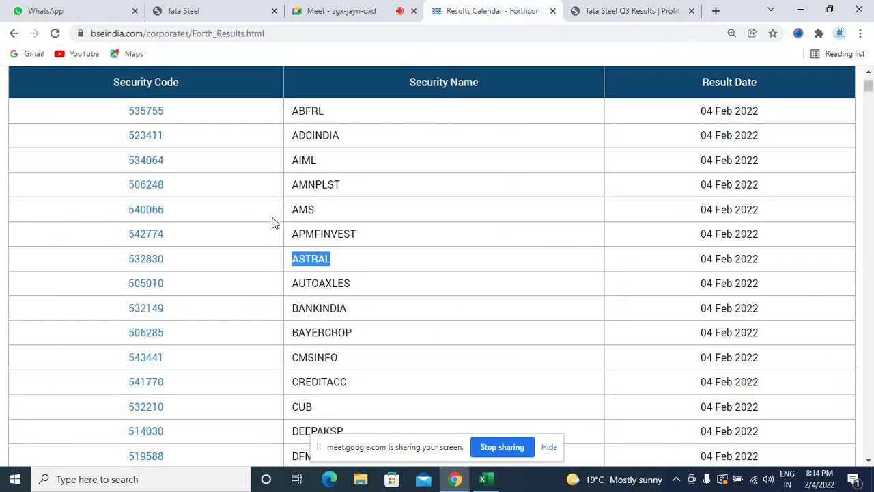
key(alt+Tab)
key(alt+Tab)
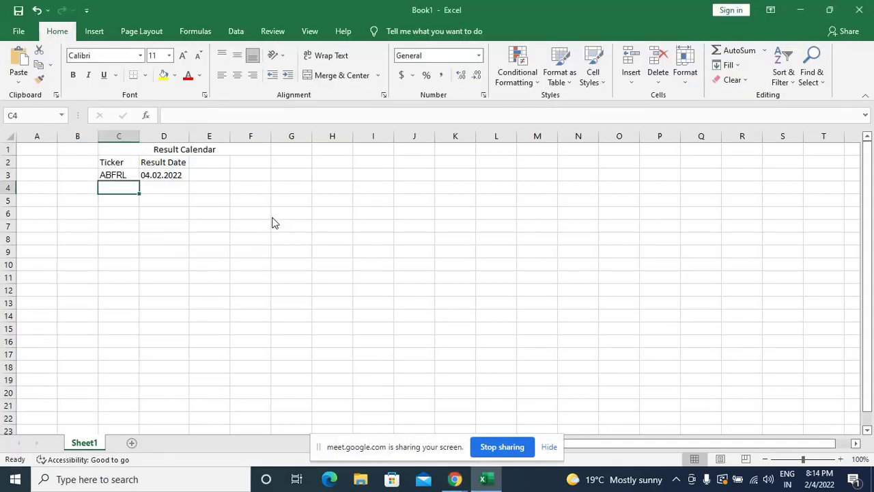
key(ctrl+v)
key(Tab)
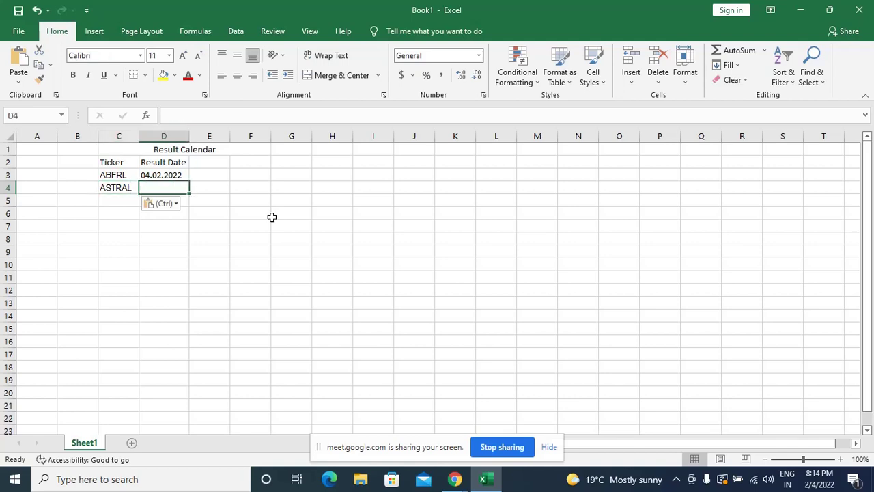
key(alt)
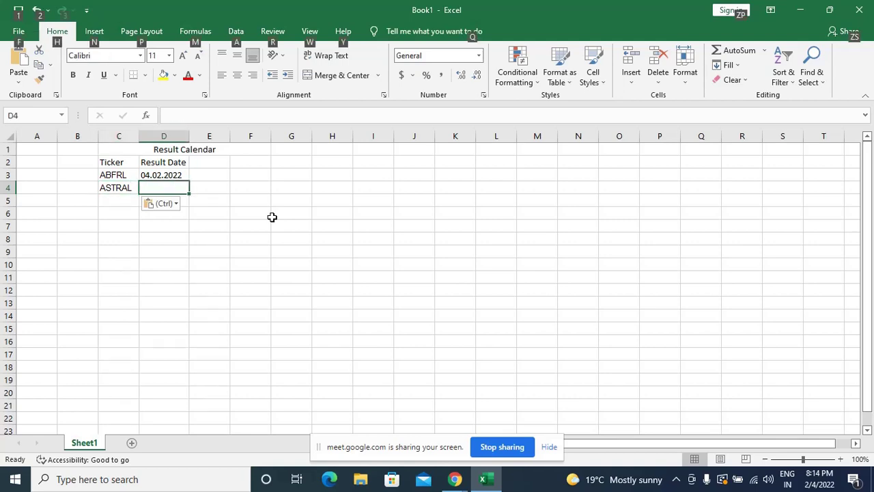
key(alt+Tab)
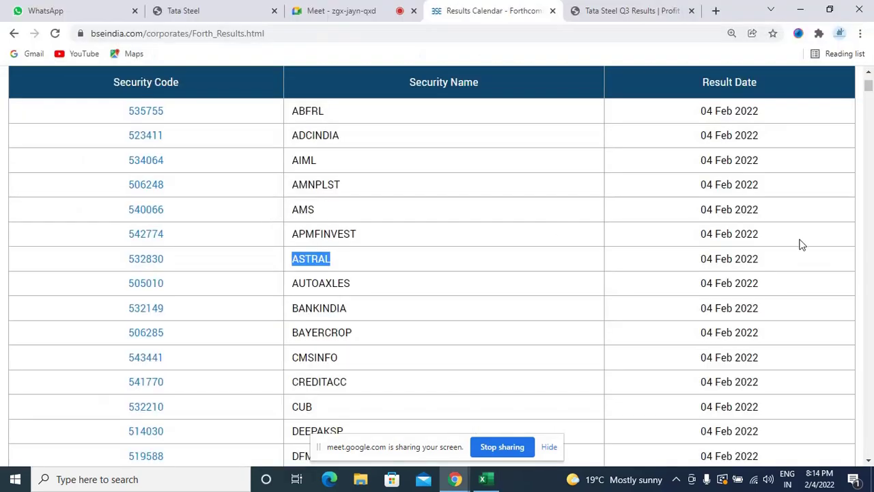
- Switch to the Excel Result Calendar and enter the result date 04.02.2022 for ASTRAL in cell D4
key(alt+Tab)
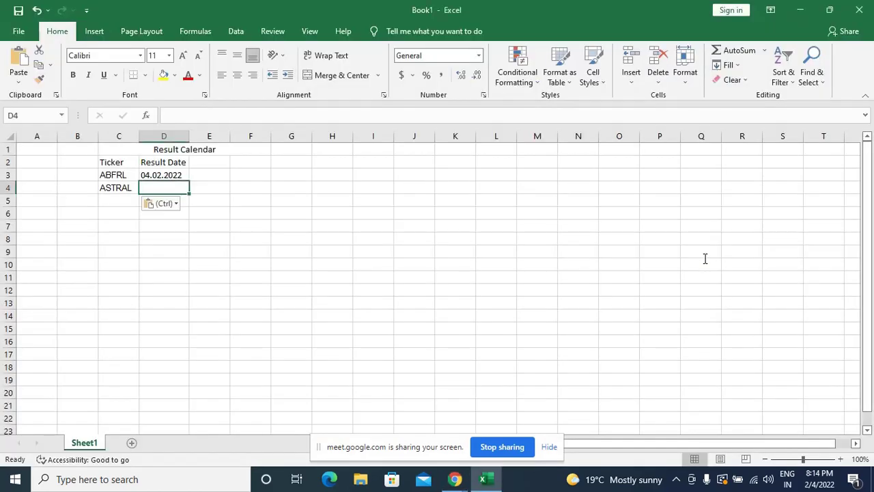
text(04.02.2)
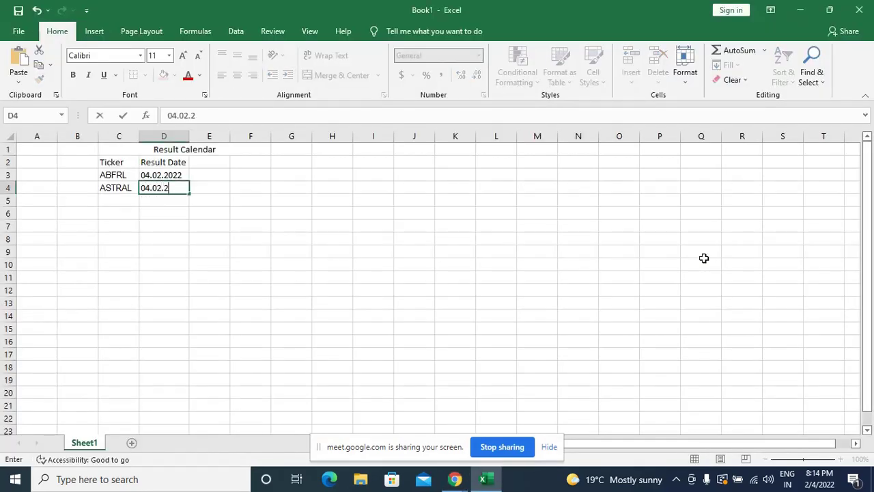
text(022)
key(Return)
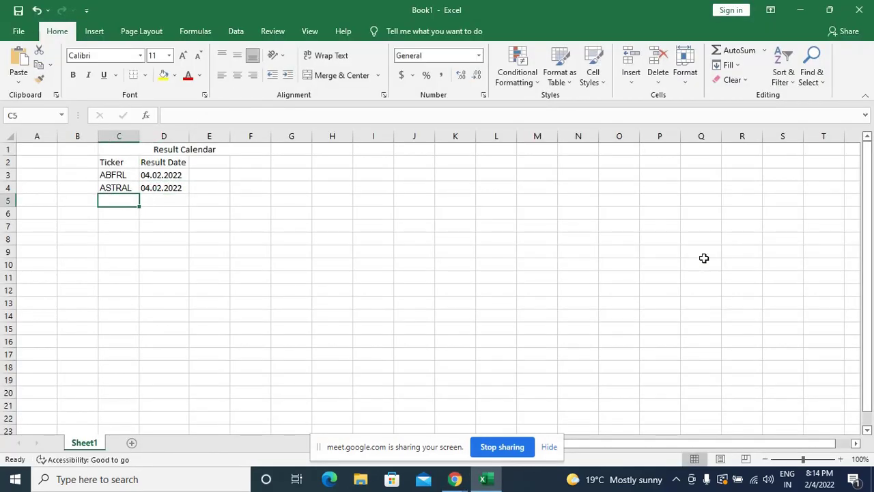
- Copy the security name AUTOAXLES from the BSE results list and search for it on Moneycontrol
key(alt+Tab)
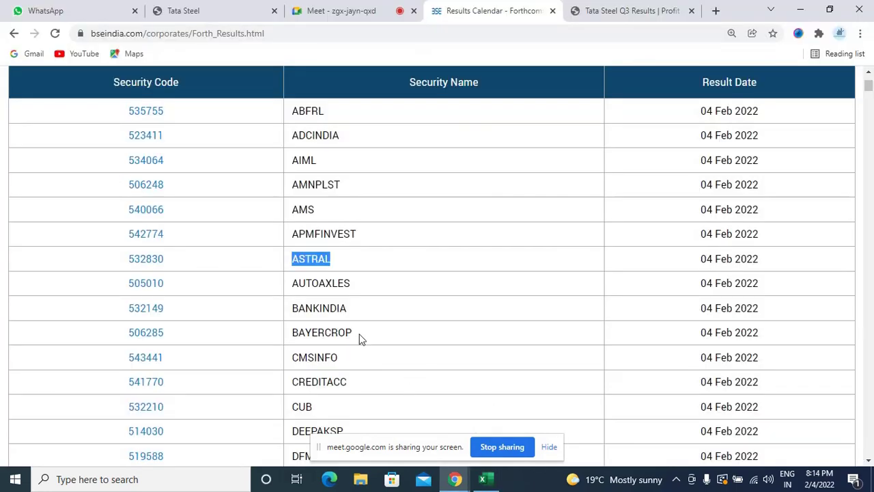
double_click(322, 284)
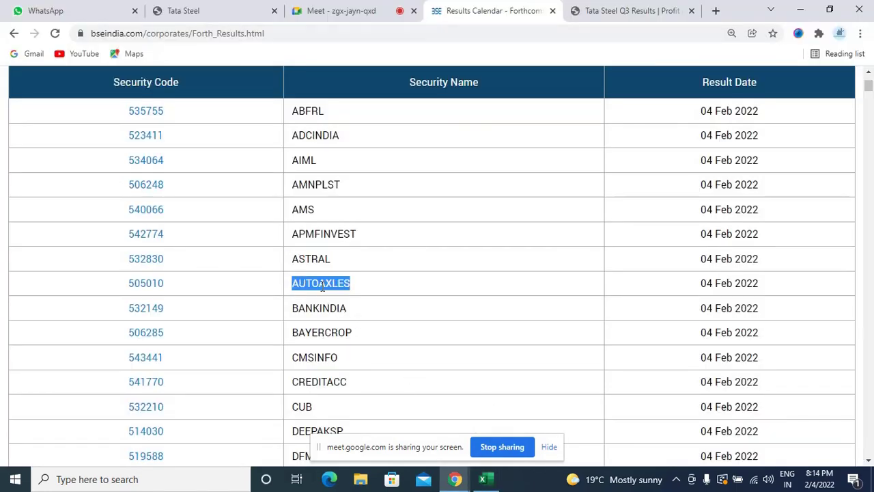
click(614, 10)
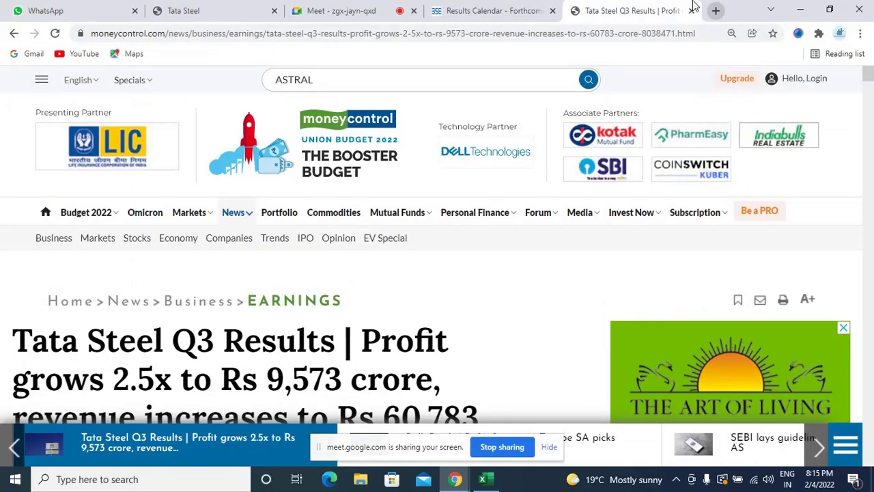
double_click(364, 85)
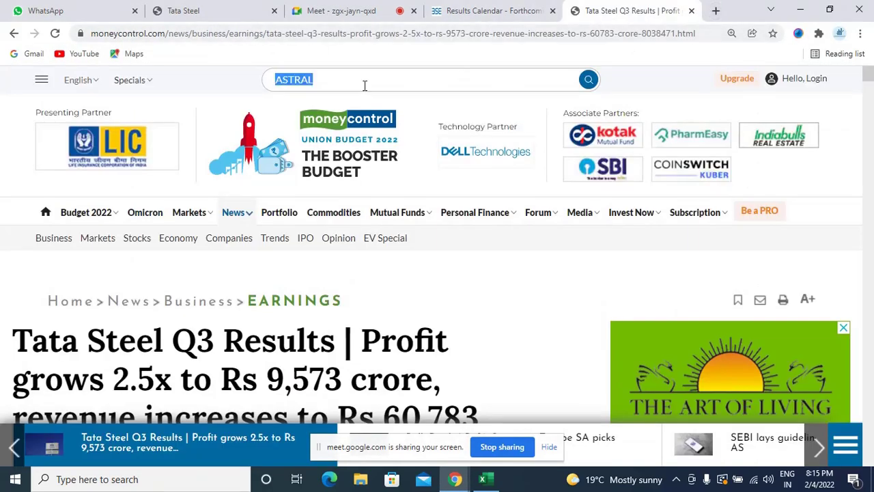
text(AUTOAXLES)
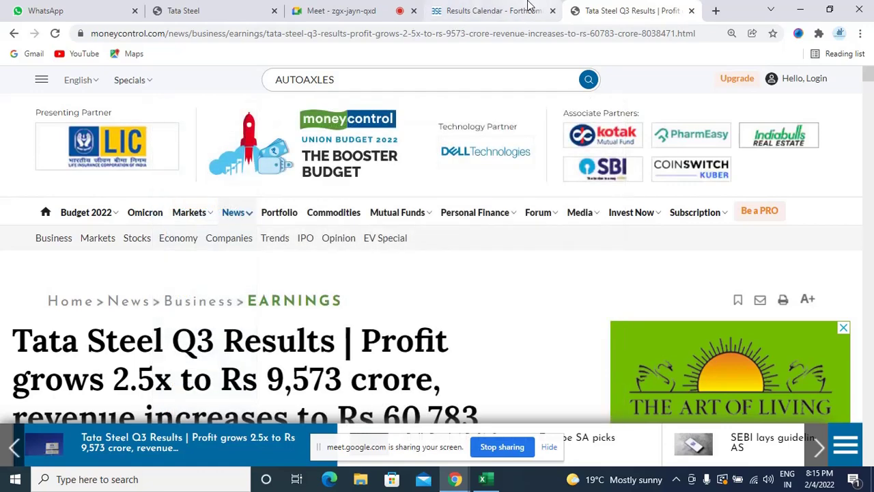
- Copy BANKINDIA from the BSE results list and look it up on Moneycontrol under Quotes and Futures & Options
key(ctrl+shift+Tab)
double_click(326, 307)
key(ctrl+c)
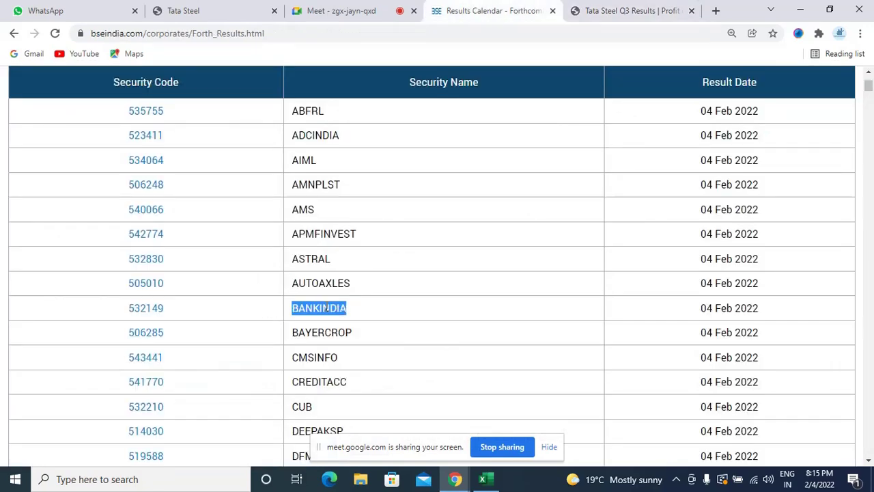
click(594, 8)
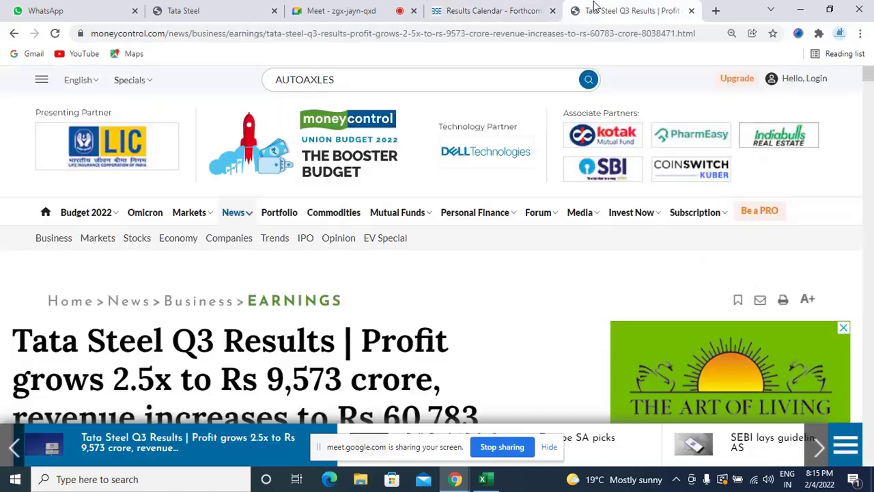
double_click(366, 76)
key(ctrl+v)
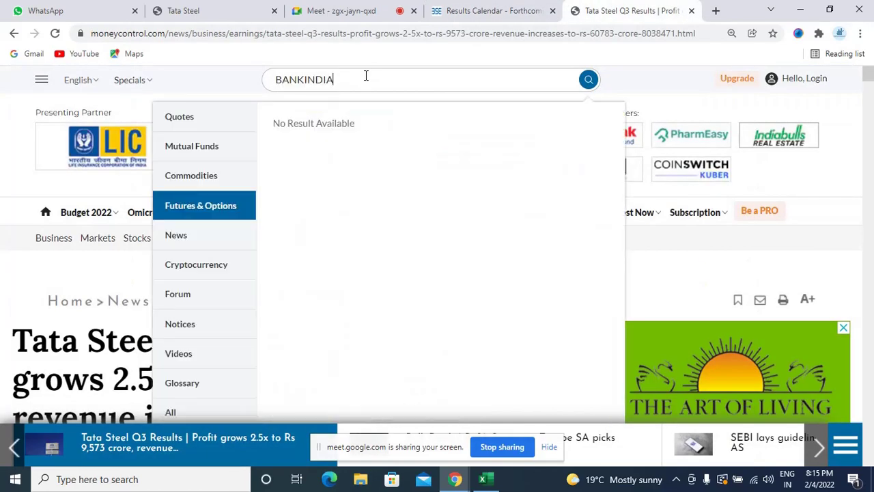
click(210, 130)
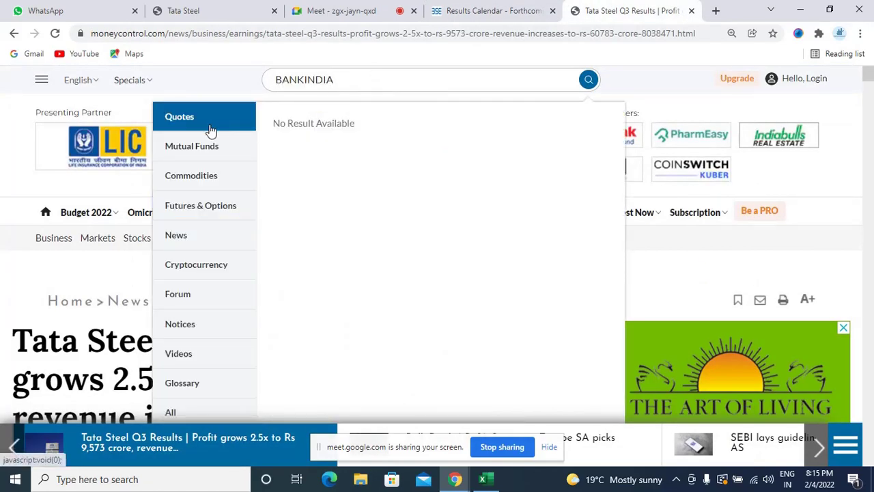
click(212, 208)
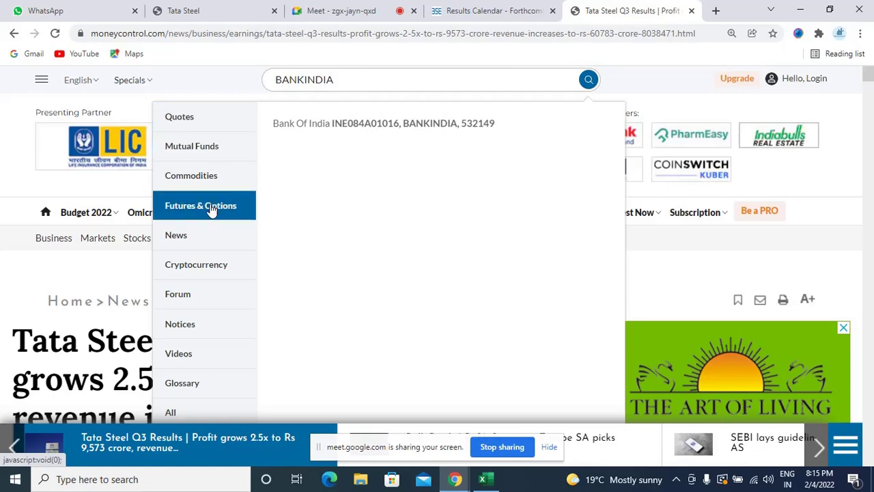
- Copy DEEPAKSP from the BSE results list and look it up under Moneycontrol's Futures & Options
click(497, 8)
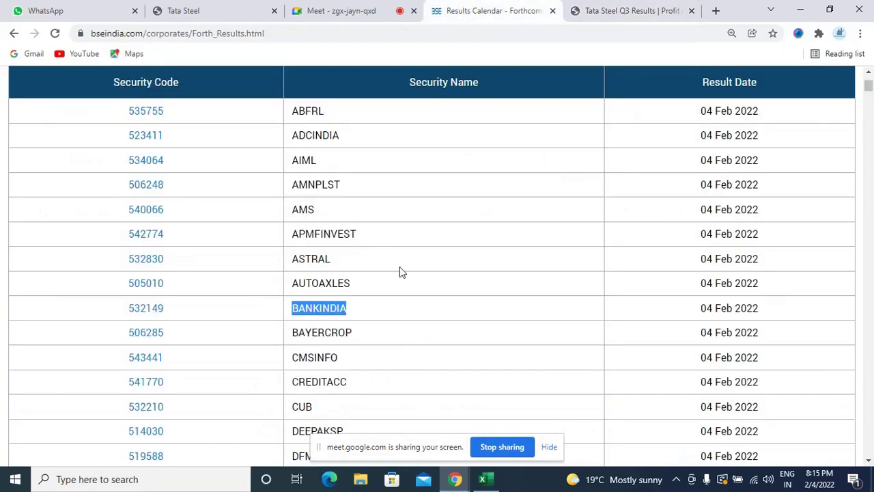
scroll(401, 270, down, 2)
scroll(400, 271, down, 1)
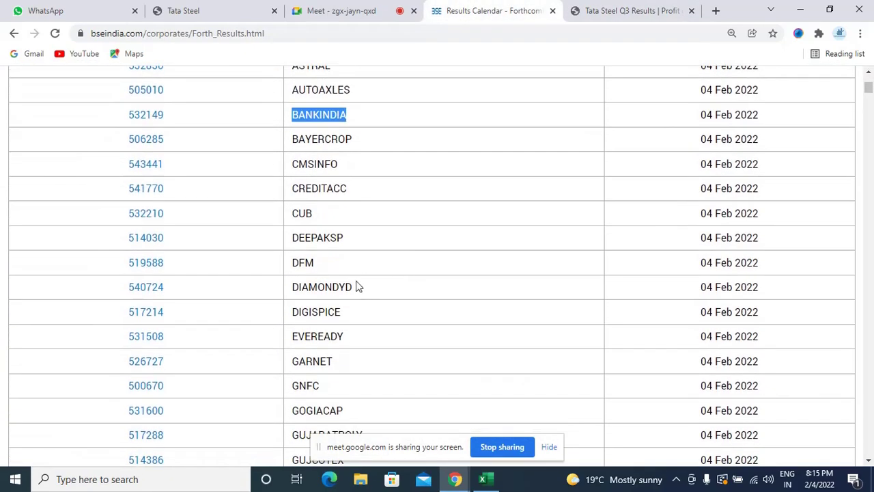
double_click(322, 236)
key(ctrl+c)
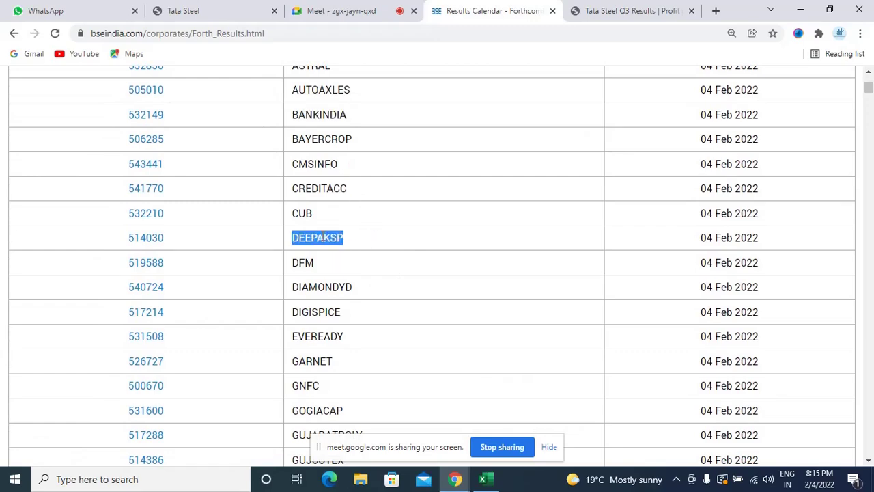
click(652, 8)
click(395, 78)
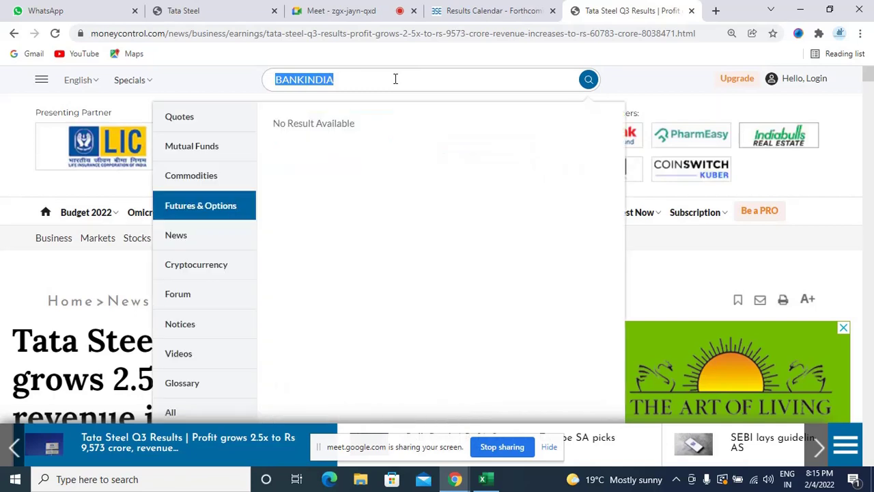
key(ctrl+v)
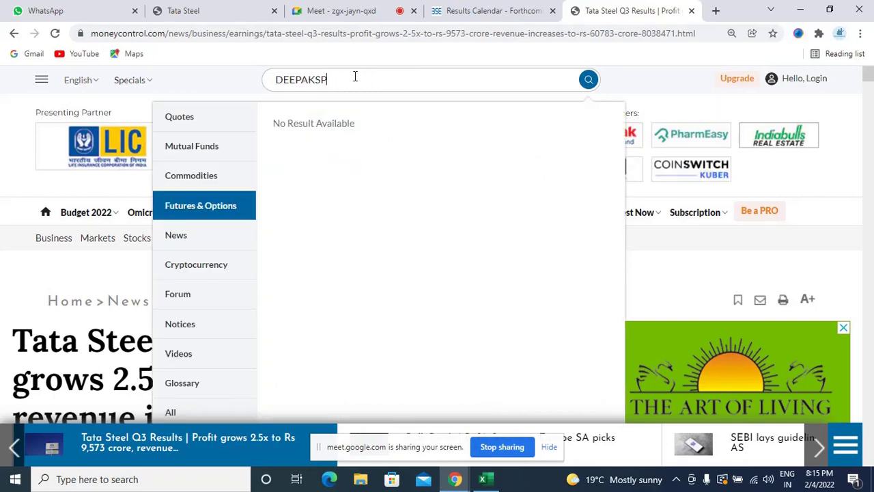
key(ctrl+v)
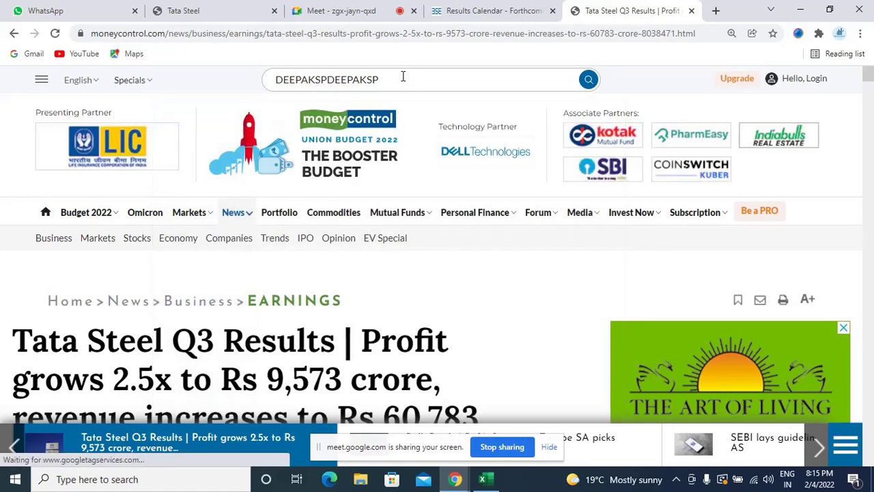
double_click(403, 77)
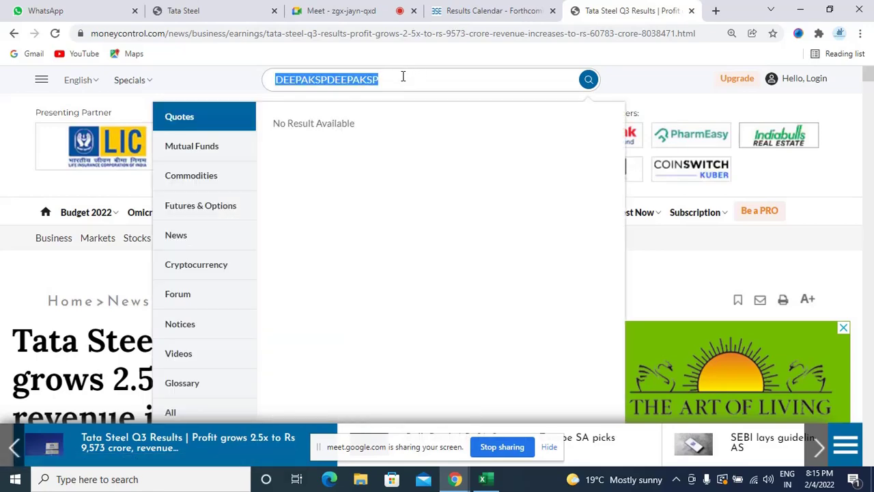
key(ctrl+v)
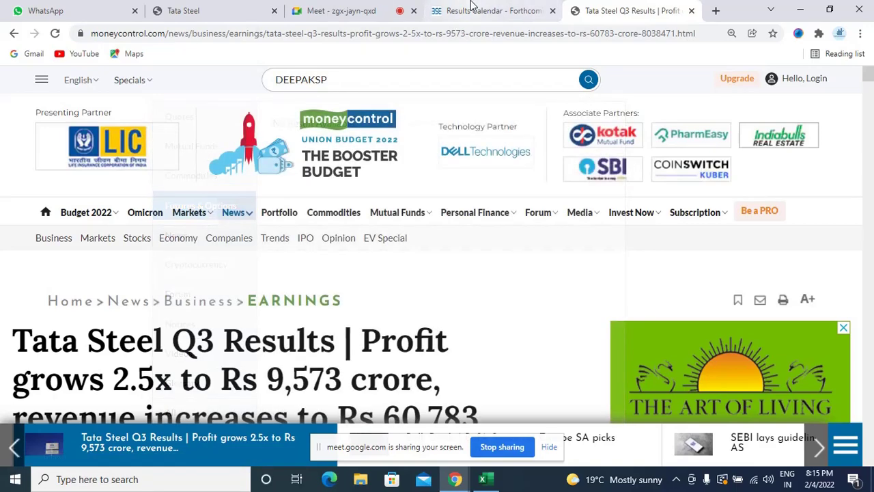
- Return to the BSE results list and copy the security name GNFC
click(471, 8)
scroll(338, 320, down, 3)
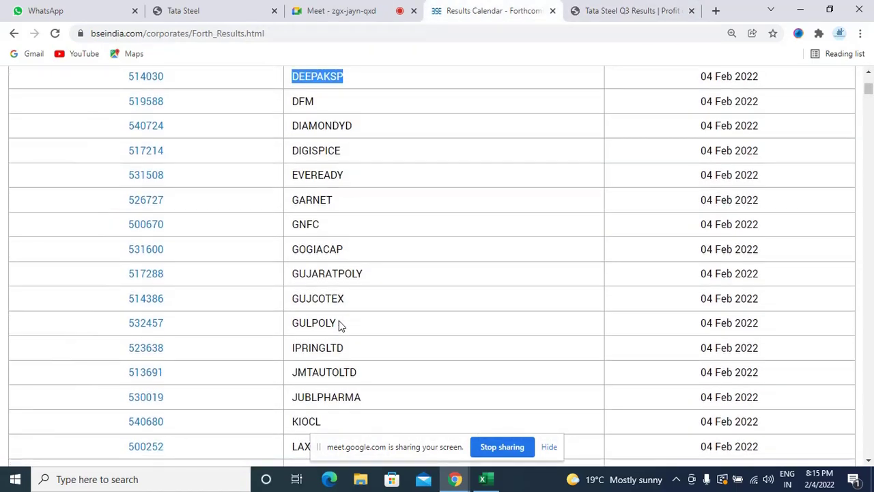
scroll(338, 321, down, 1)
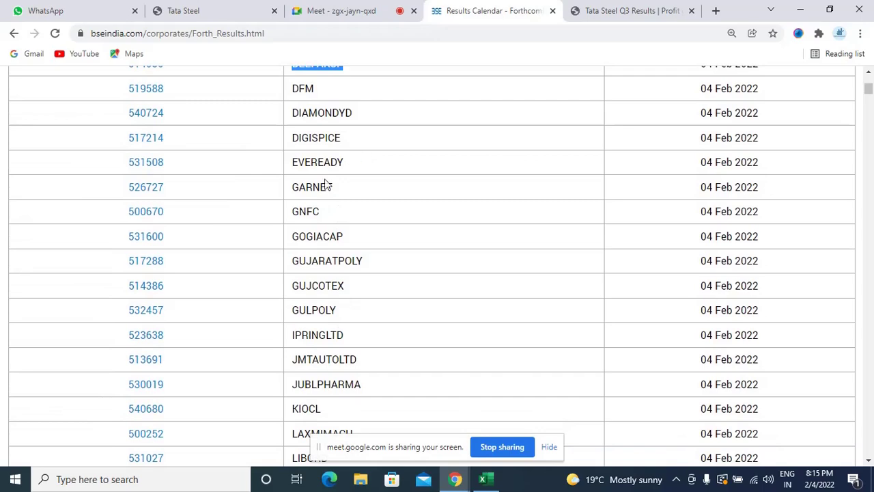
double_click(301, 214)
key(ctrl+c)
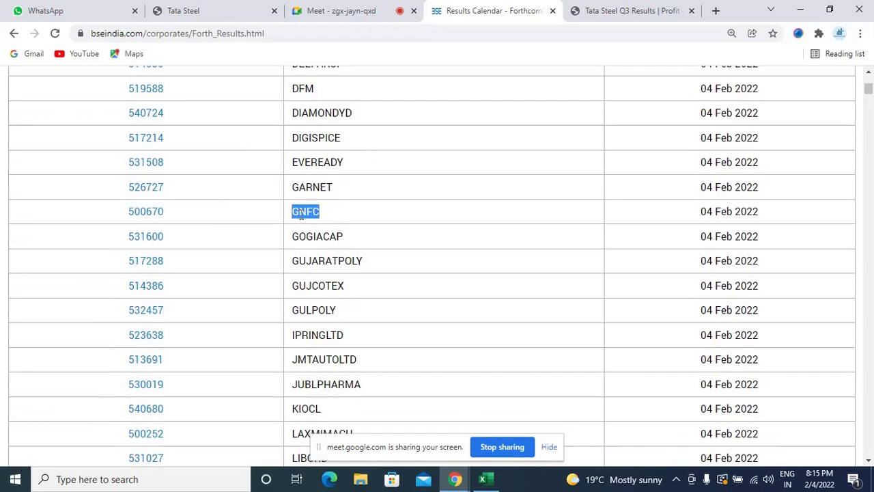
- Replace the Moneycontrol search term with GNFC and examine its Futures & Options contracts
click(616, 10)
double_click(352, 82)
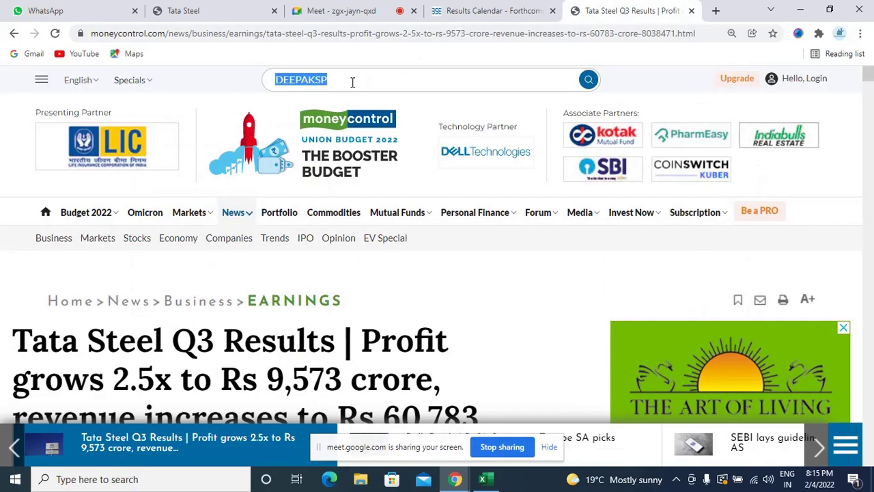
key(ctrl+v)
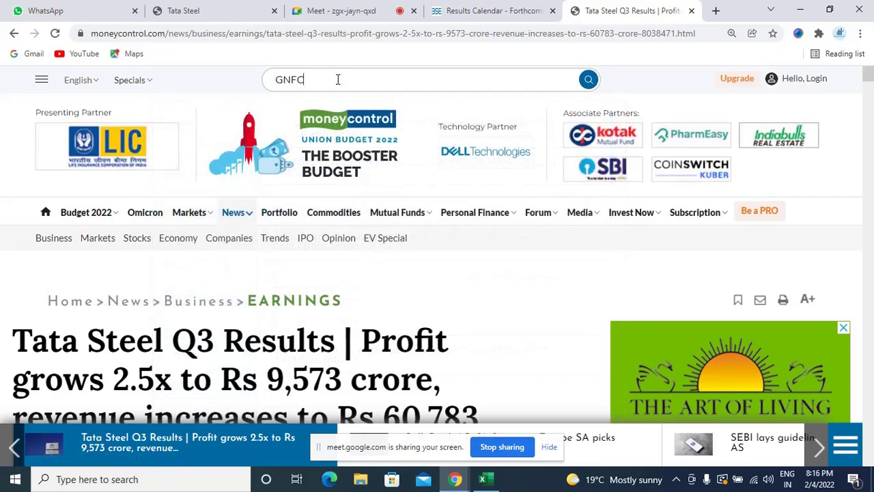
click(338, 79)
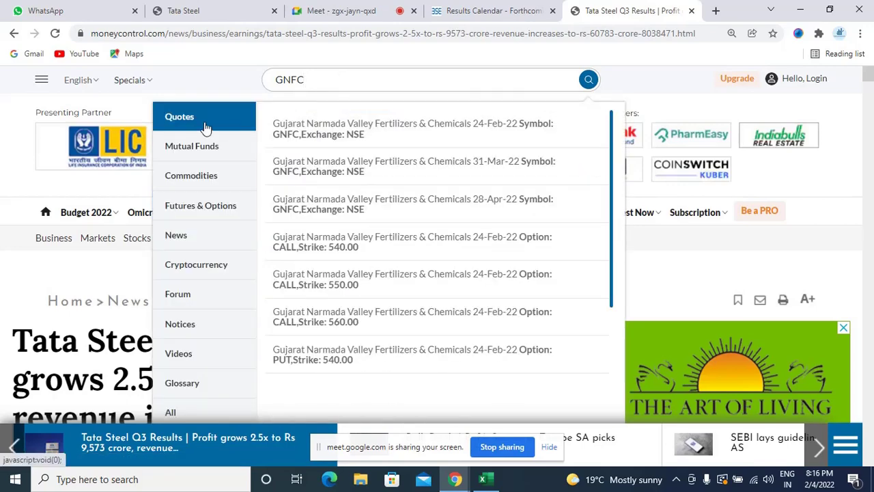
click(203, 207)
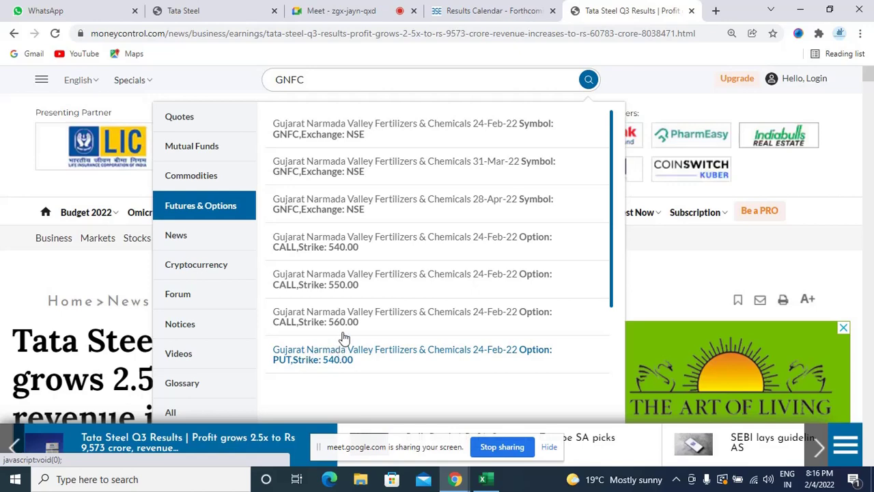
- Paste GNFC into cell C5 of the Excel Result Calendar and select cell D5
click(469, 9)
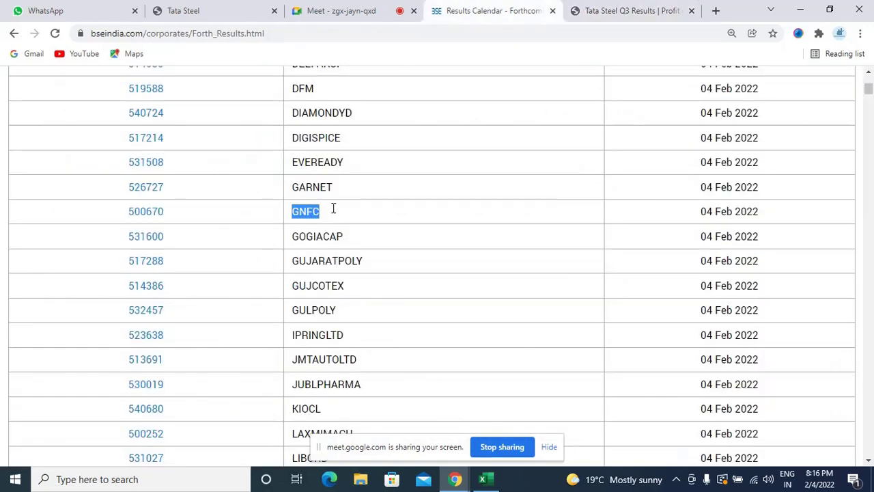
key(alt+Tab)
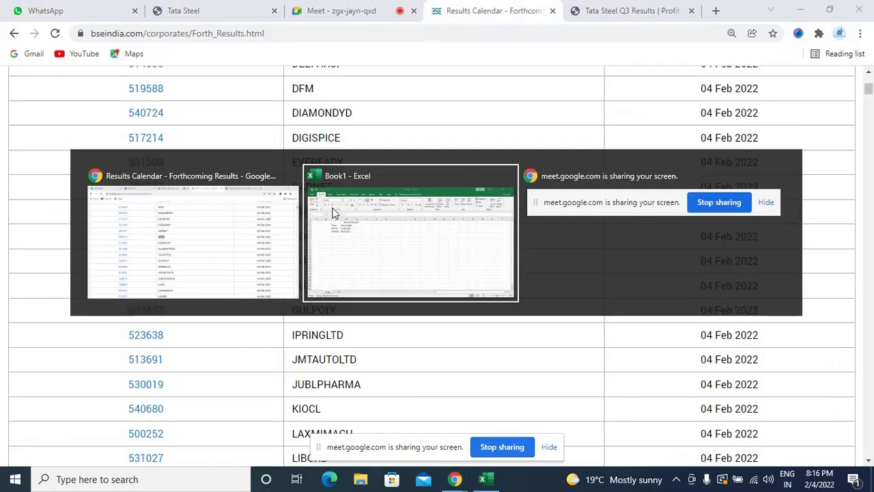
key(ctrl+v)
key(ctrl)
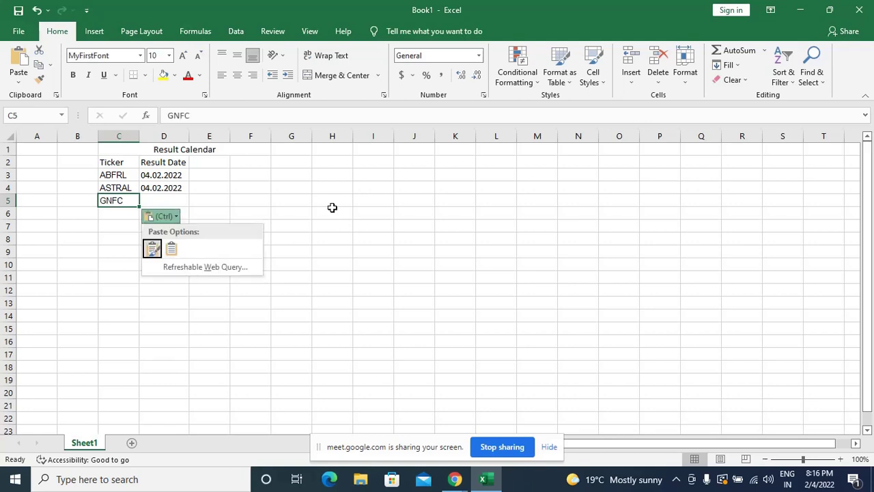
key(Right)
key(Escape)
key(Right)
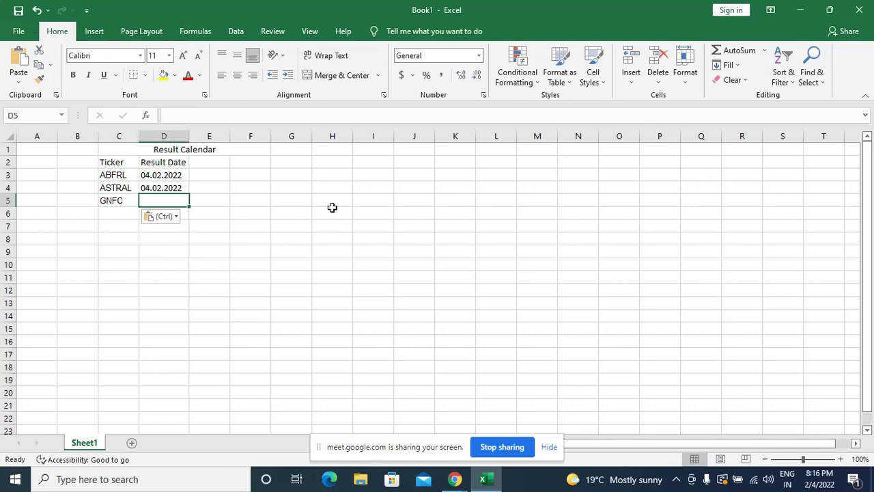
- Check GNFC's result date on the BSE list and enter 04.02.2022 in cell D5 of the Excel calendar
key(alt+Tab)
key(alt+Tab)
text(04)
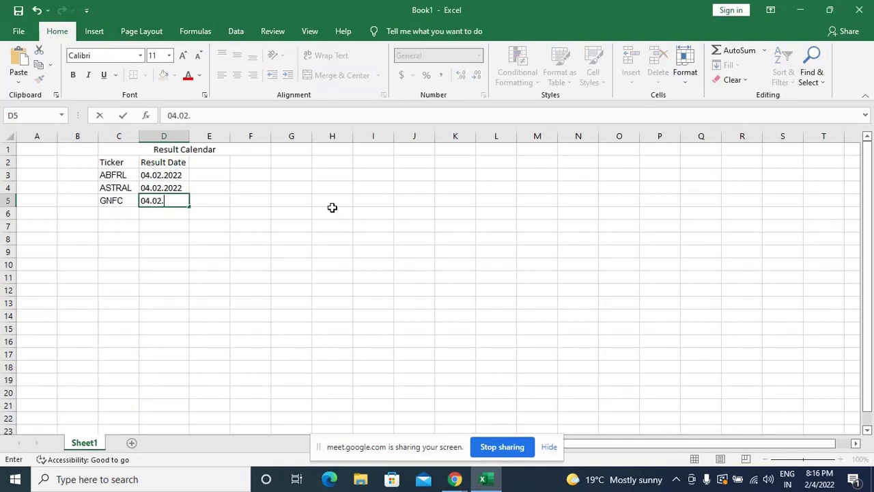
text(.02.2022)
key(Return)
- Return to the BSE results list in the browser and copy the security name AARTIIND from the 05 Feb 2022 entries
key(alt+Tab)
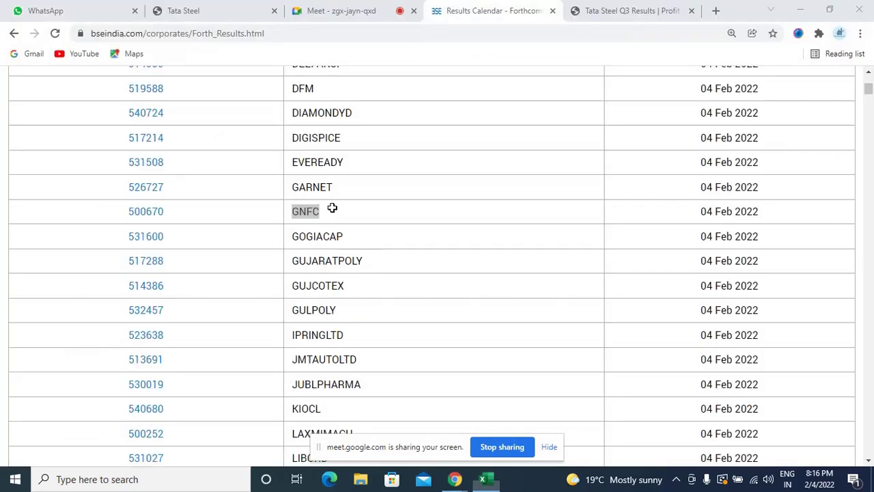
scroll(332, 208, down, 2)
scroll(332, 208, down, 1)
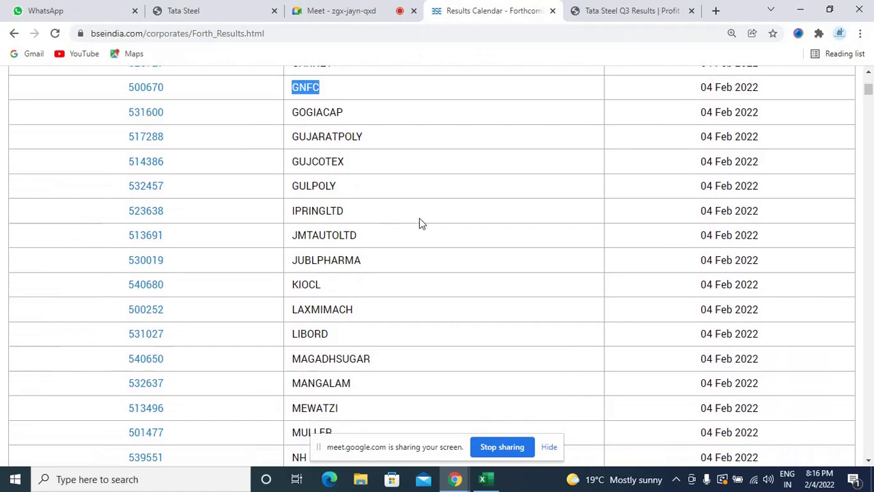
scroll(271, 281, down, 4)
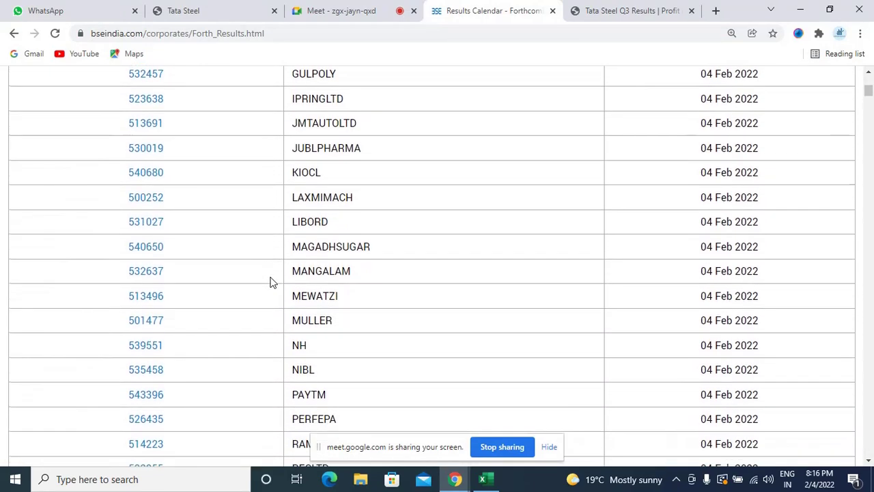
scroll(338, 207, down, 6)
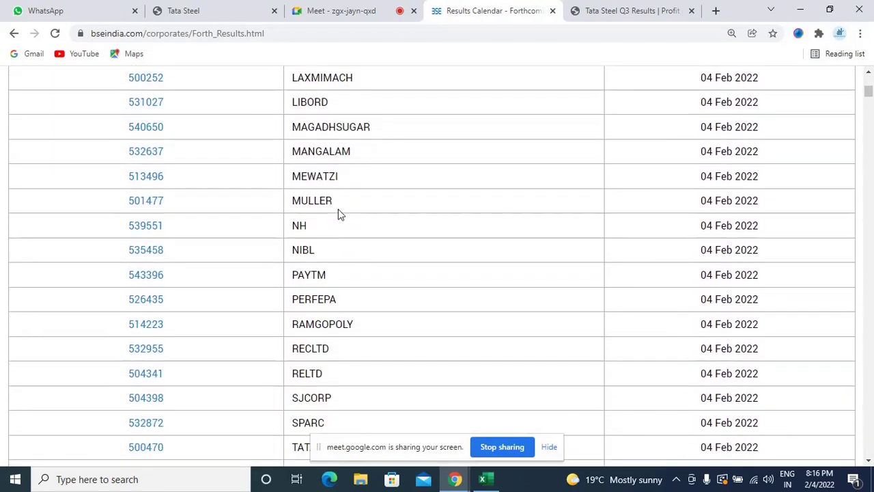
scroll(339, 212, down, 4)
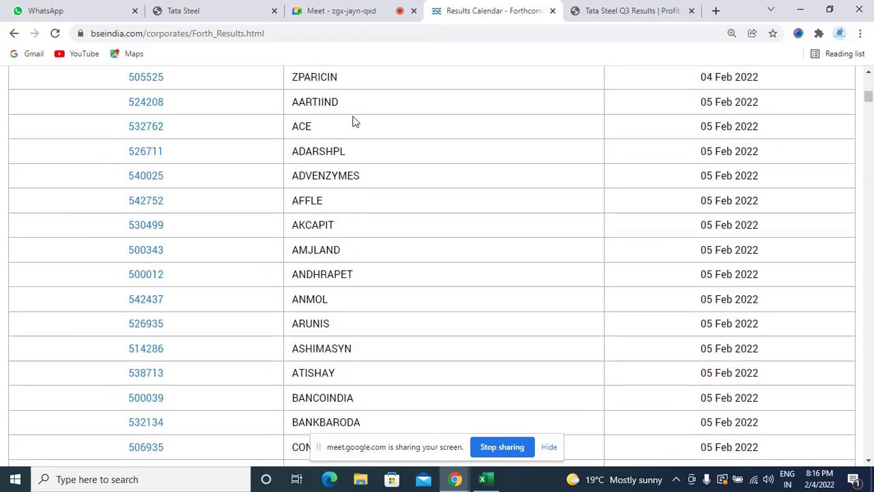
double_click(321, 103)
key(ctrl+c)
- Replace the Moneycontrol search term with AARTIIND and examine its Futures & Options contracts
click(644, 11)
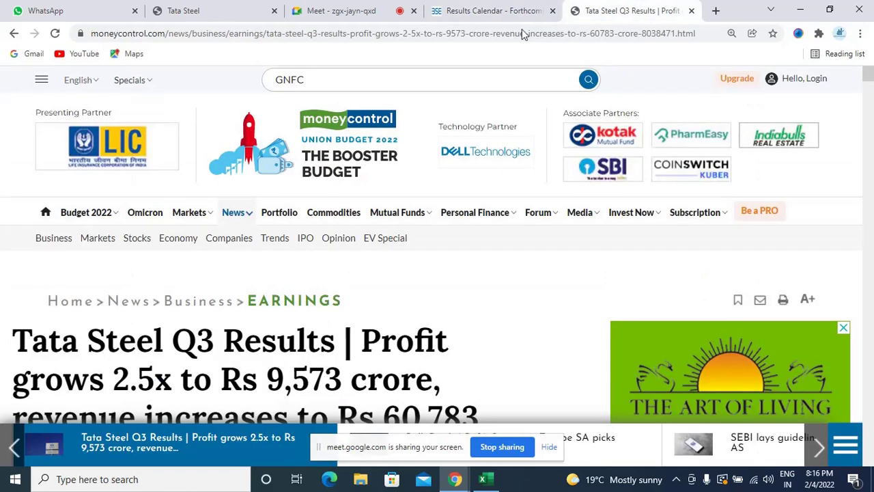
click(410, 78)
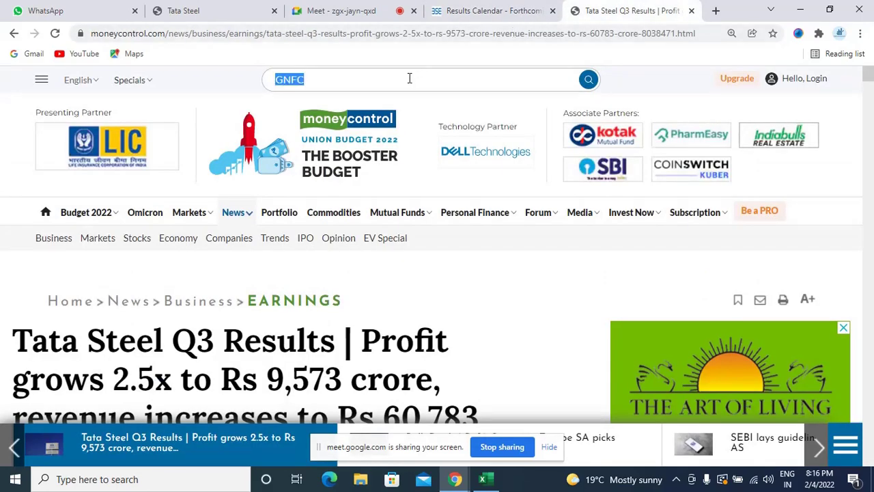
key(ctrl+v)
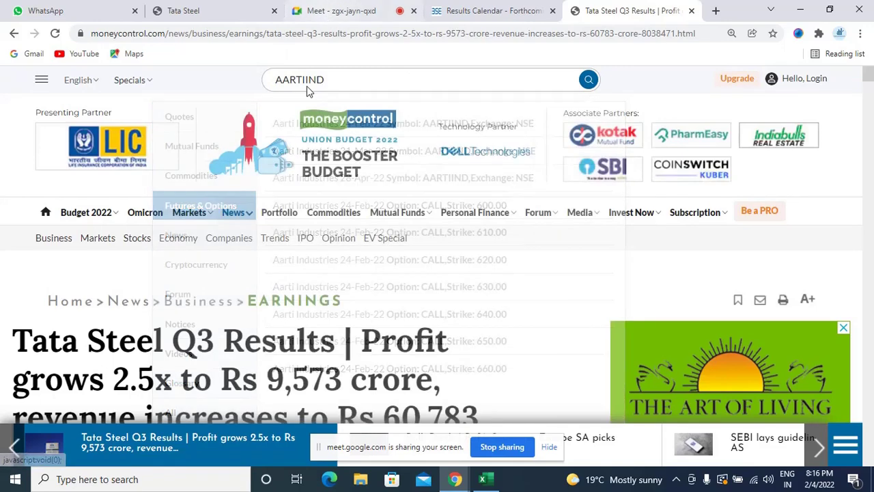
click(347, 80)
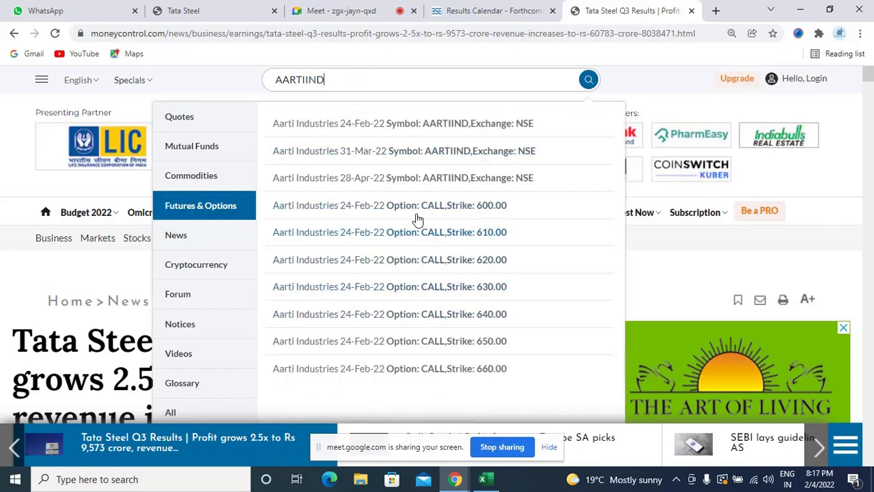
- Check AARTIIND's date on the BSE list, then paste AARTIIND into cell C6 of the Excel calendar and enter 05.02.2022 in D6
click(493, 7)
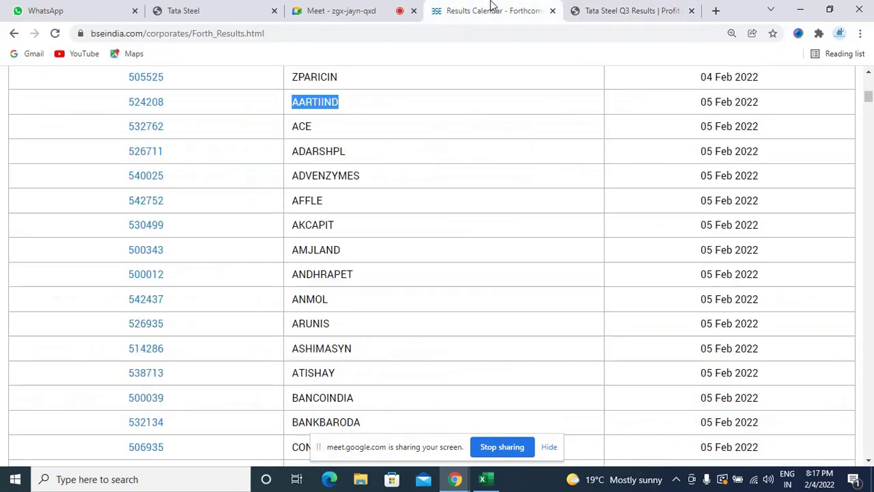
key(alt+Tab)
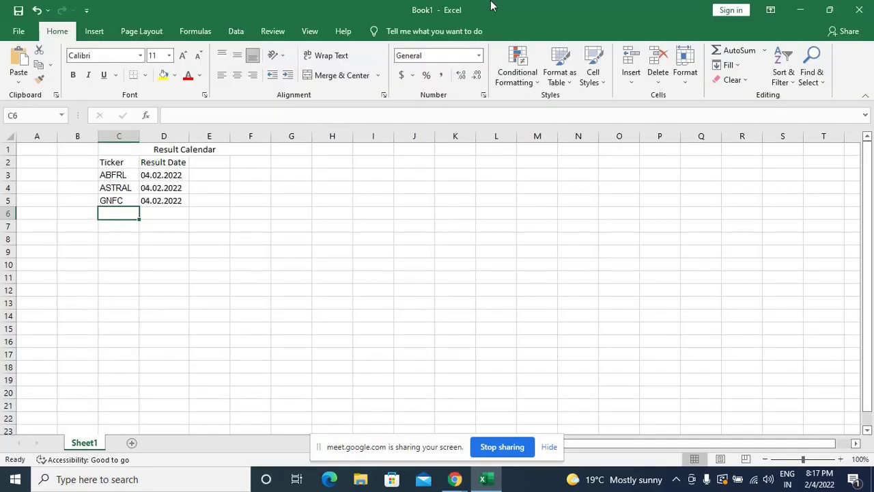
key(ctrl+v)
key(Tab)
text(0)
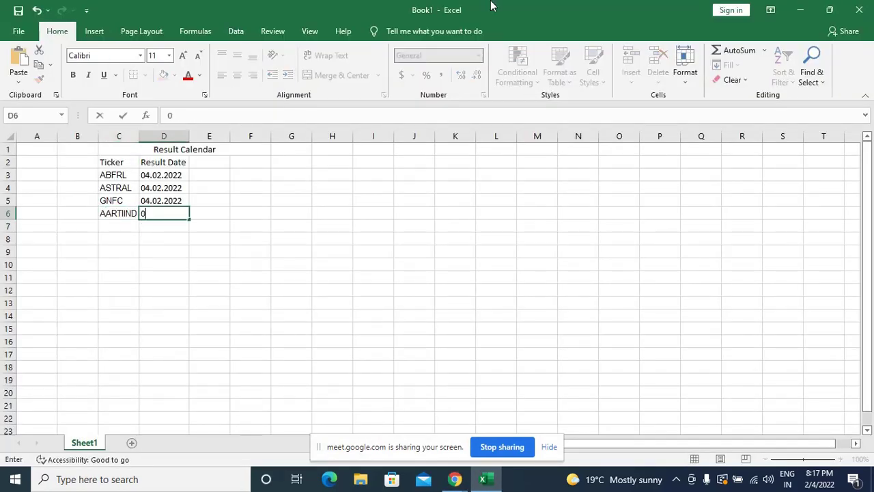
text(5.02.2022)
key(Return)
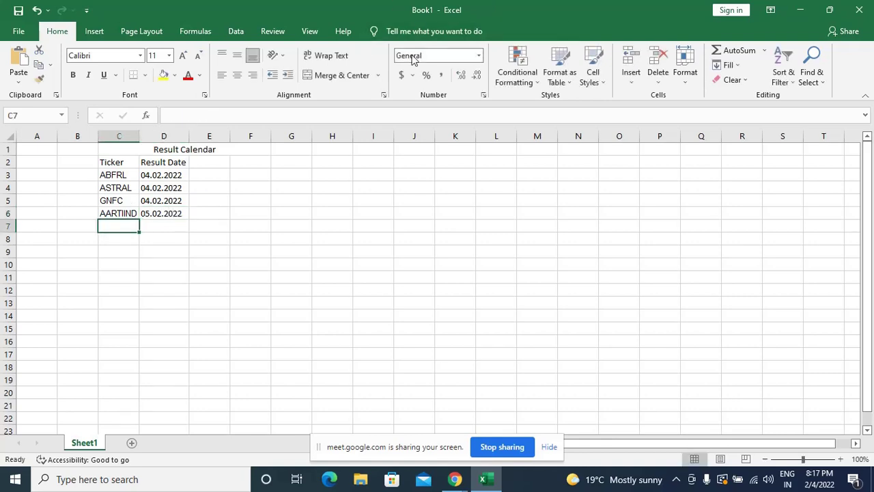
- Return to the BSE results list and review the security names with result dates of 04 and 05 Feb 2022
key(alt+Tab)
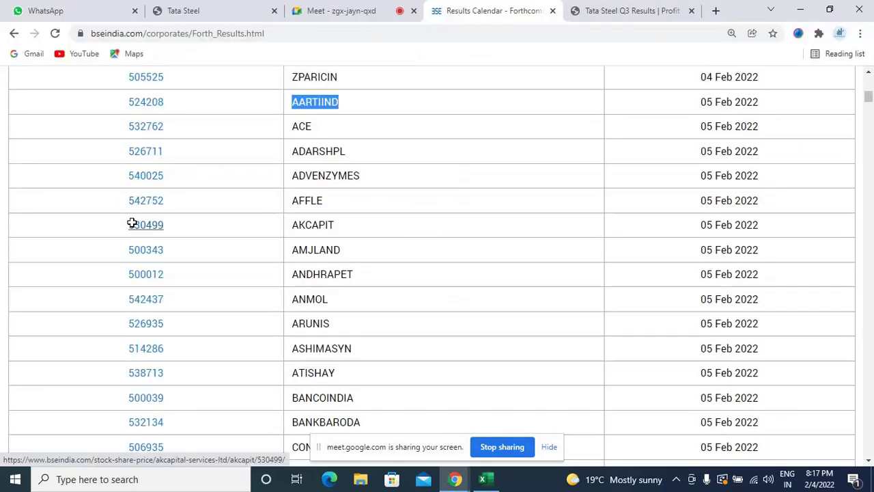
scroll(359, 205, up, 2)
scroll(360, 206, up, 1)
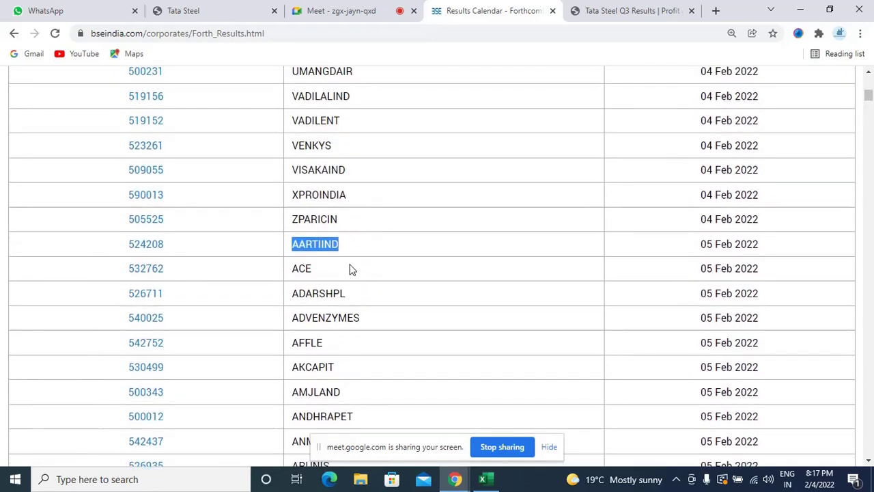
scroll(398, 239, up, 5)
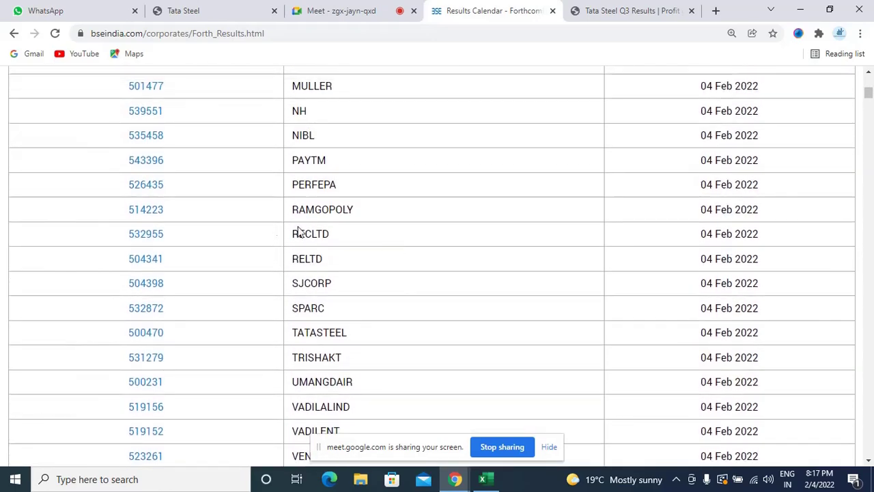
scroll(380, 232, up, 2)
scroll(380, 233, up, 3)
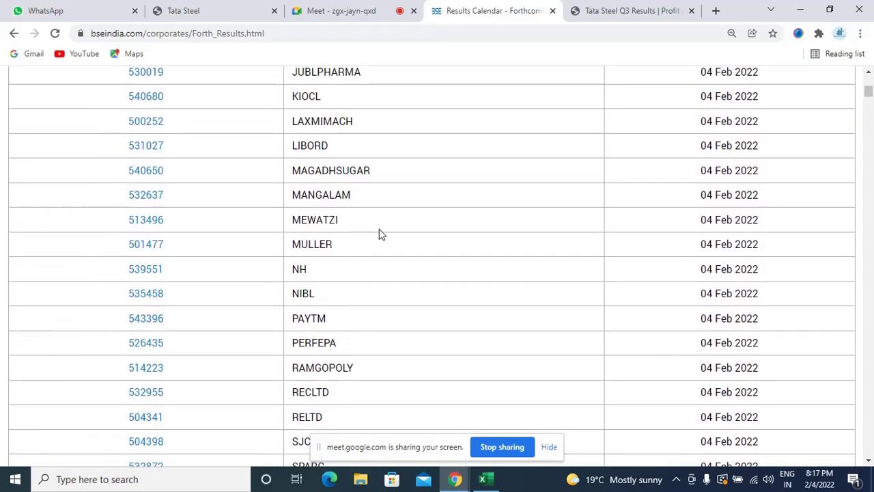
scroll(380, 233, up, 2)
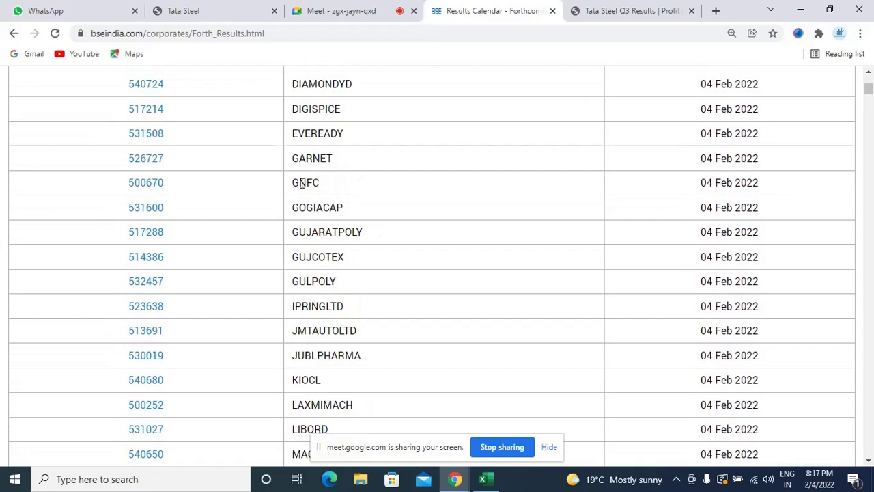
scroll(368, 288, down, 4)
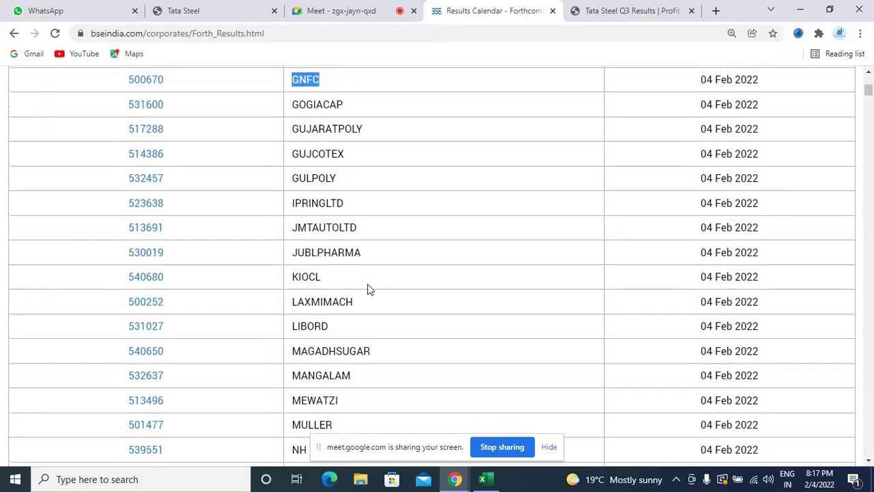
scroll(367, 288, up, 1)
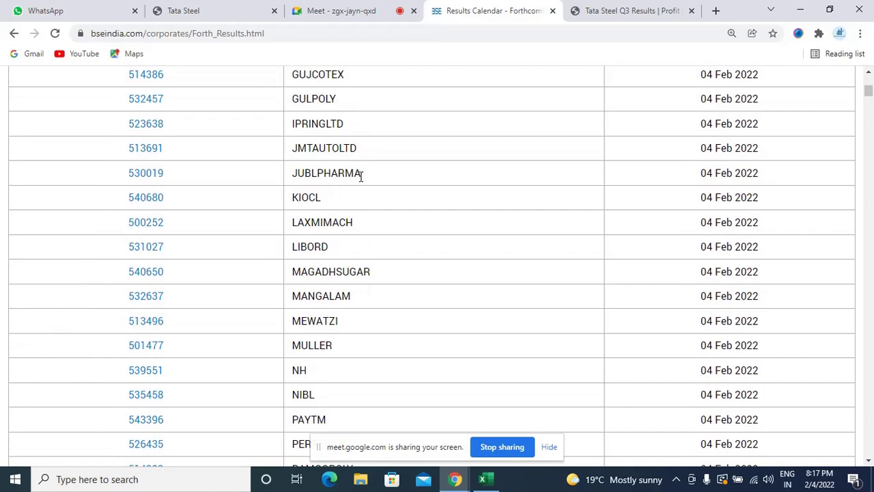
scroll(399, 220, down, 4)
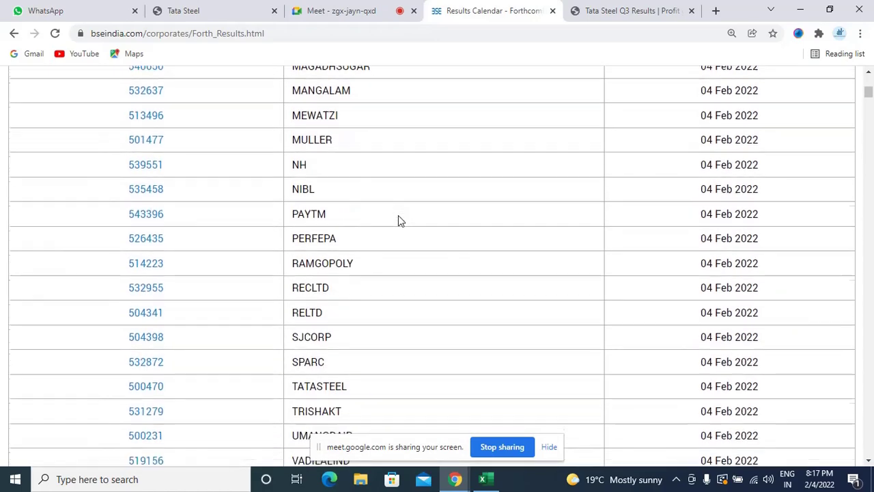
scroll(399, 220, down, 1)
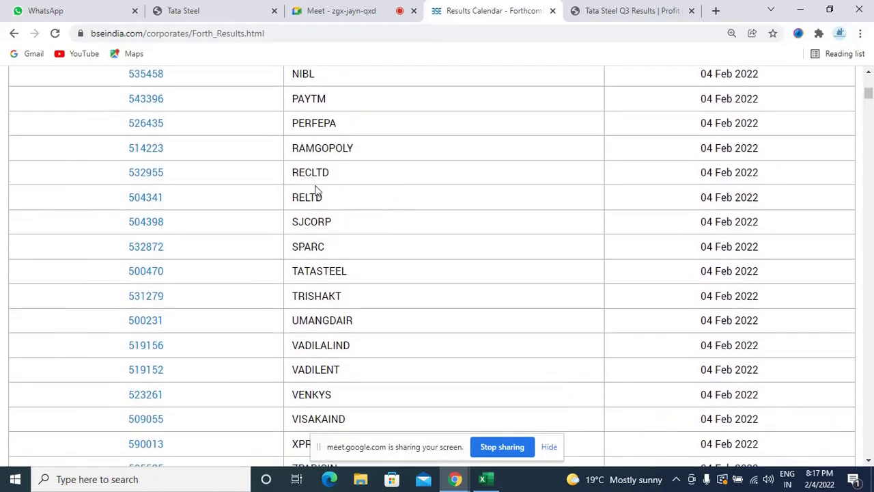
scroll(367, 234, down, 1)
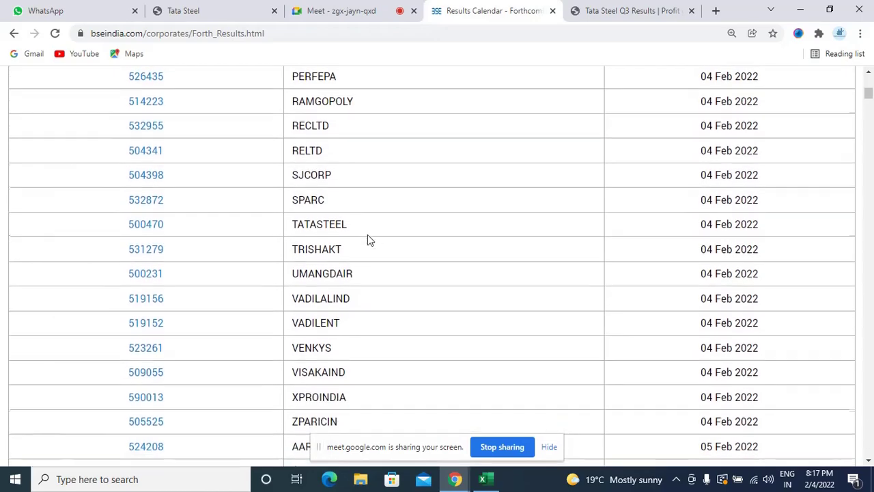
scroll(324, 222, down, 5)
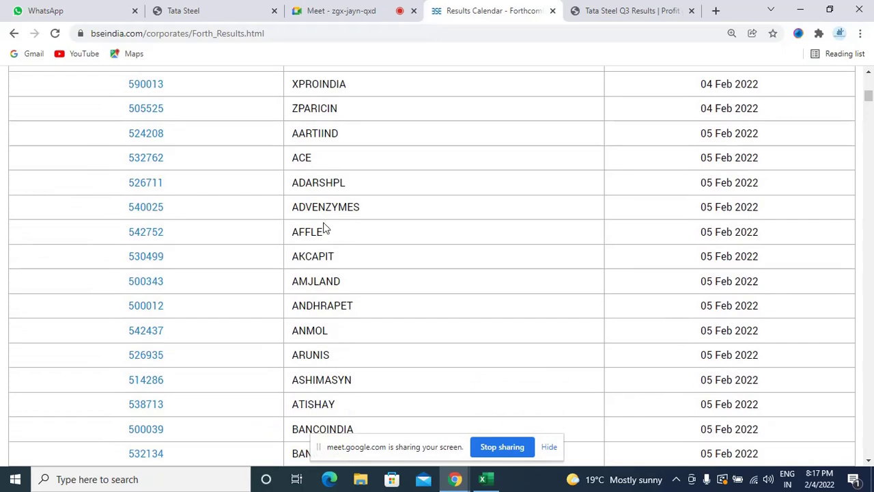
scroll(305, 247, up, 2)
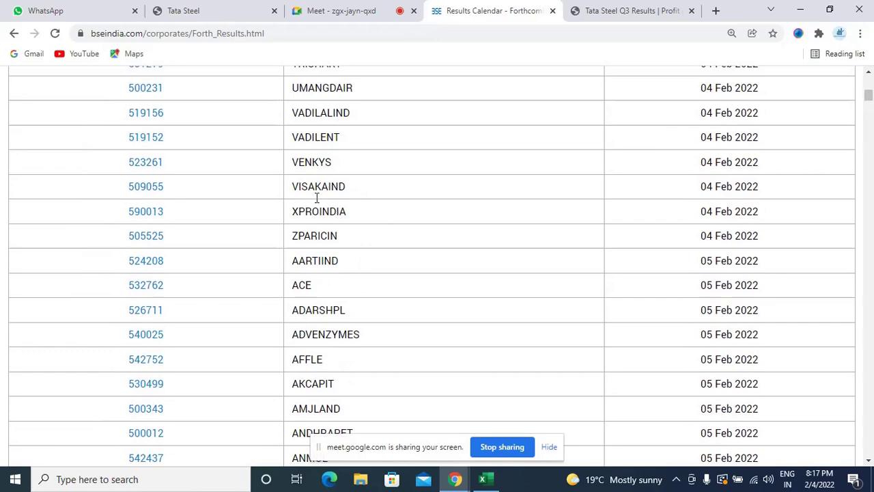
scroll(316, 198, up, 20)
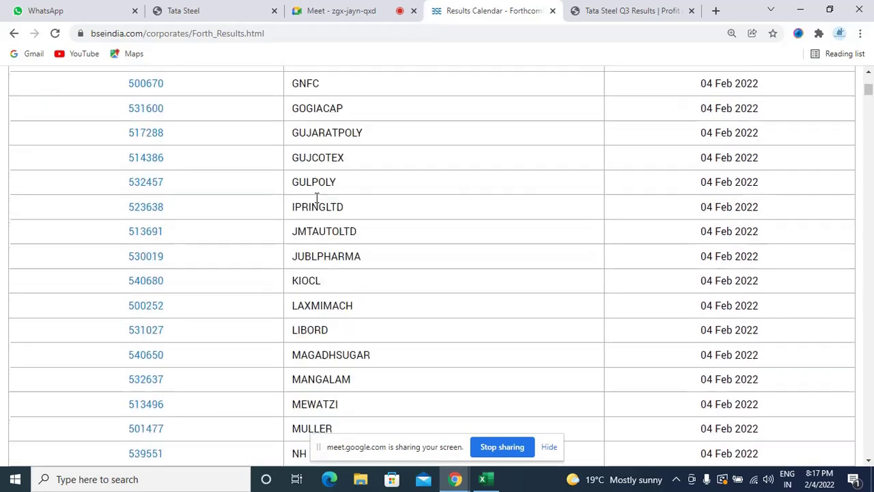
scroll(317, 198, down, 5)
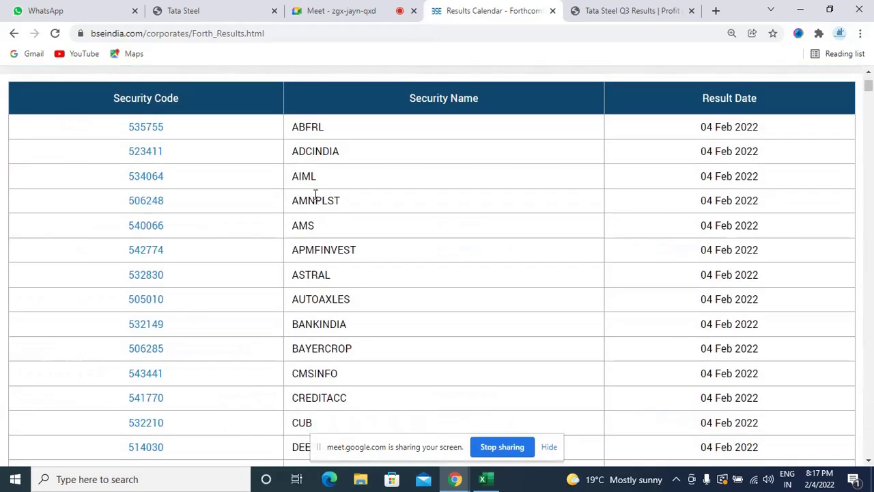
- Take the first BSE security name, ABFRL, as the Moneycontrol search term and examine its Futures & Options contracts
double_click(307, 126)
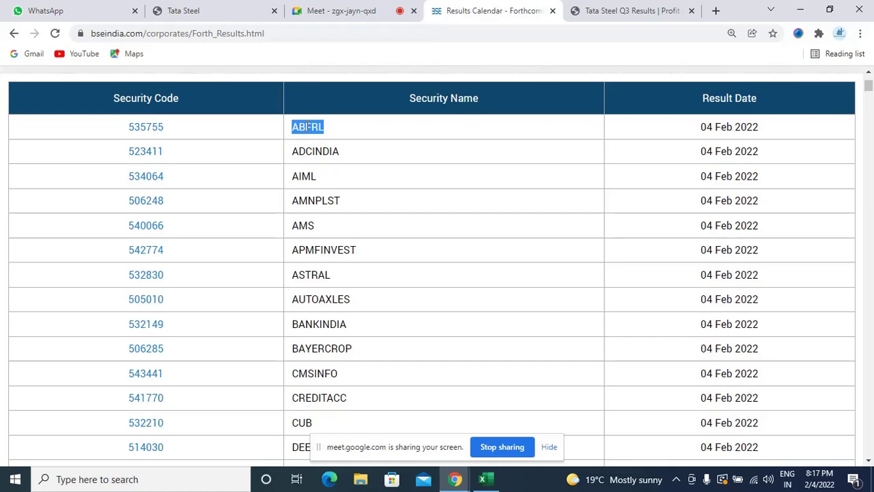
click(614, 10)
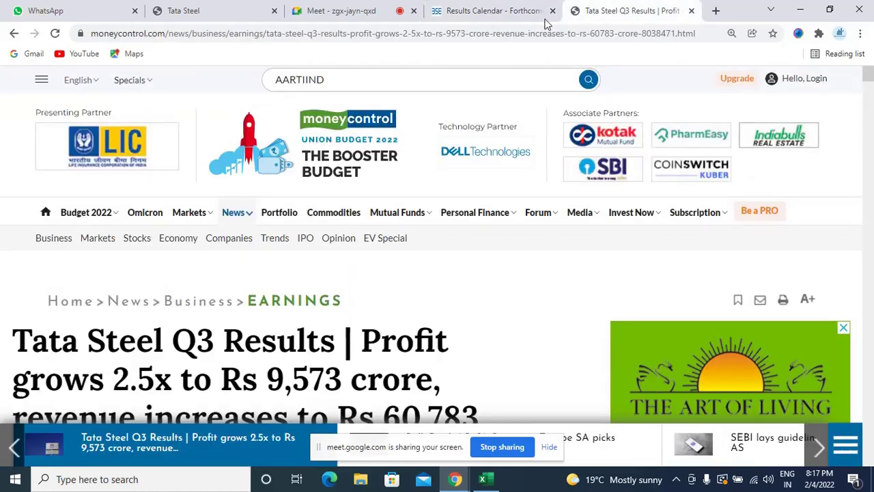
double_click(346, 78)
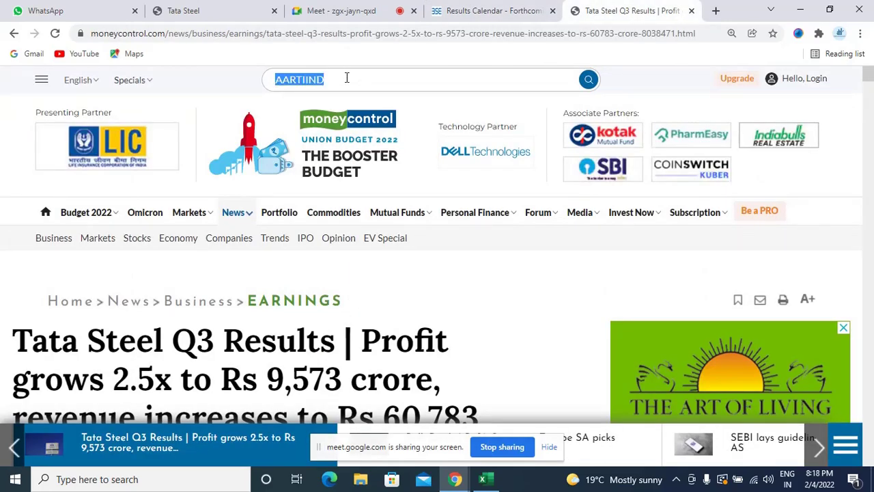
text(ABFRL)
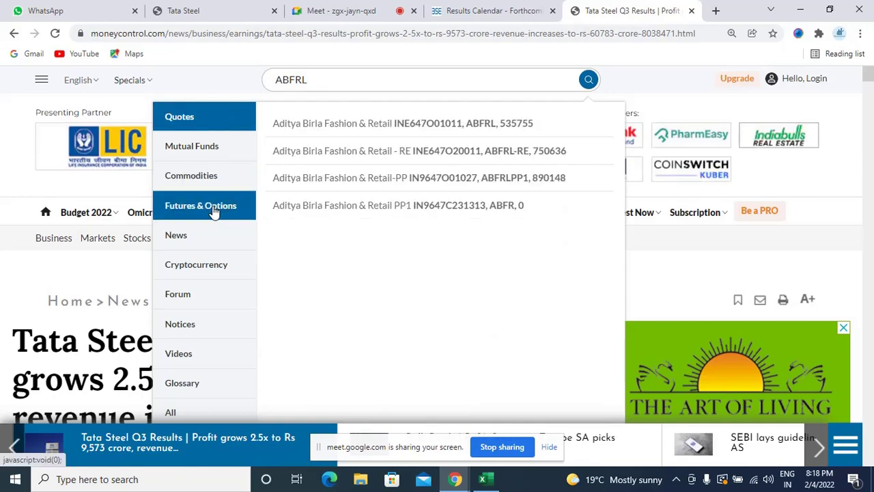
- Copy ADCINDIA from the BSE results list into the Moneycontrol search and check for its Futures & Options contracts
click(470, 9)
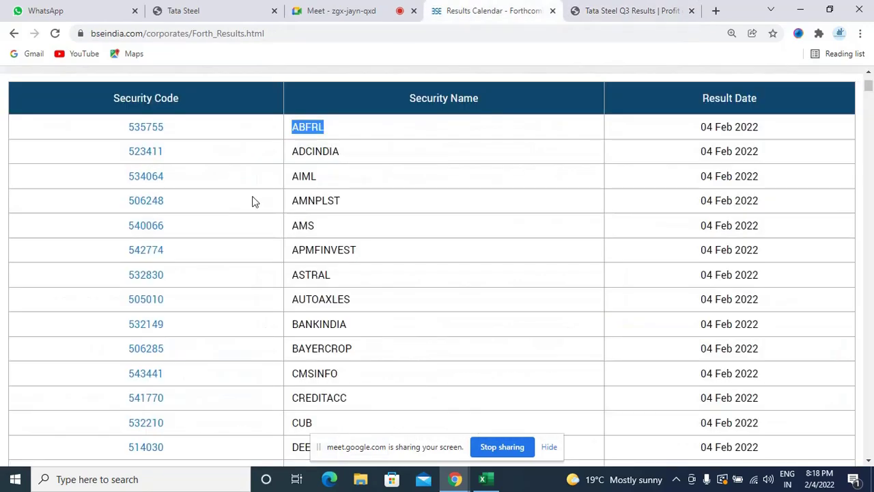
double_click(306, 151)
key(ctrl+c)
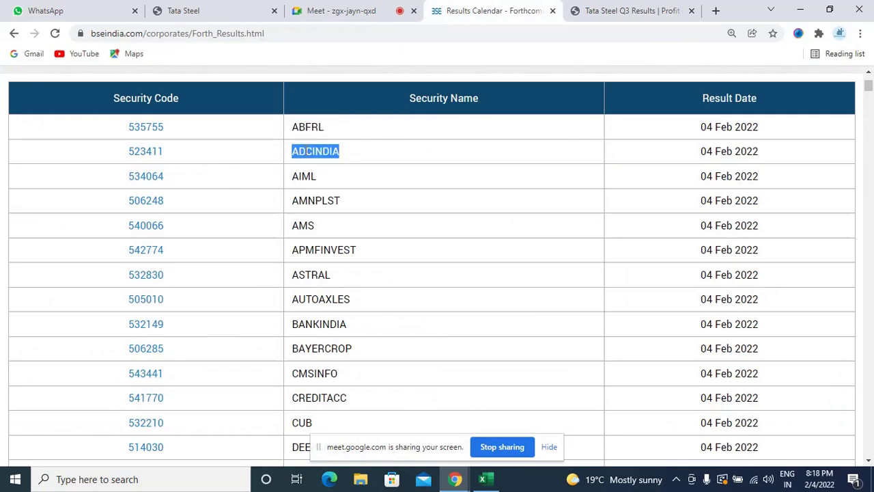
click(611, 9)
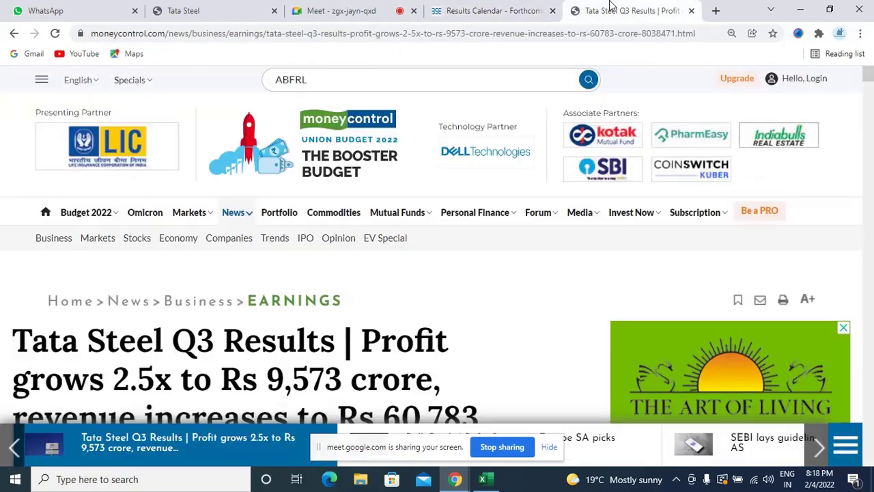
double_click(314, 75)
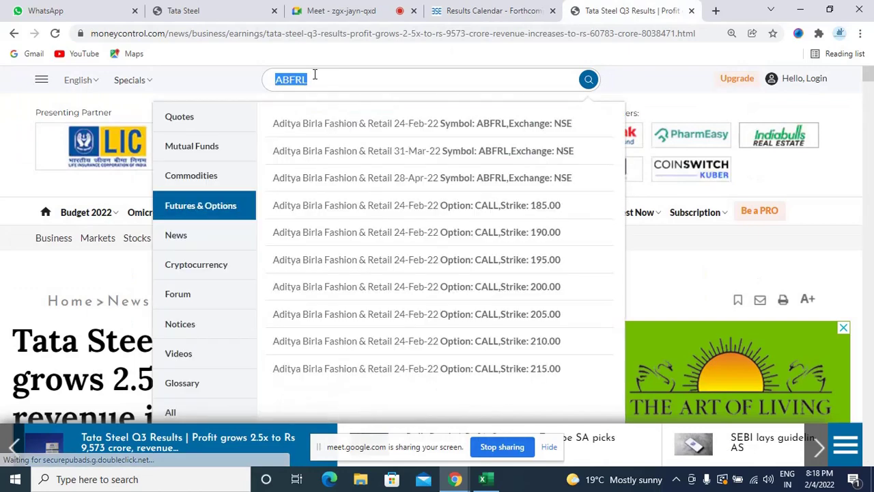
key(ctrl+v)
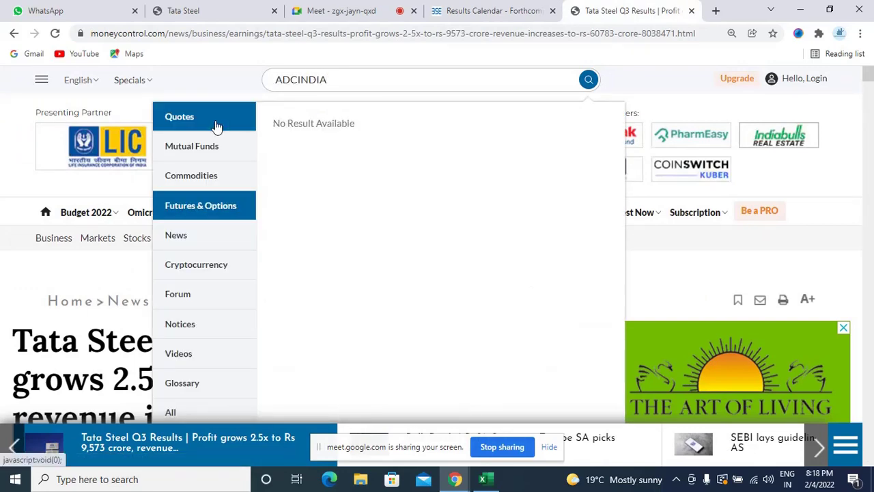
click(215, 126)
click(224, 210)
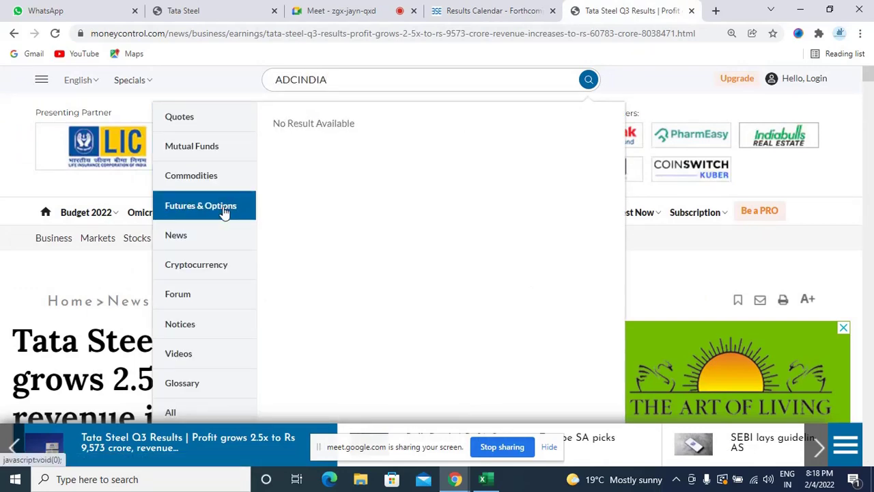
- Return to the BSE forthcoming results list and look over the security names dated 04 Feb 2022
click(465, 9)
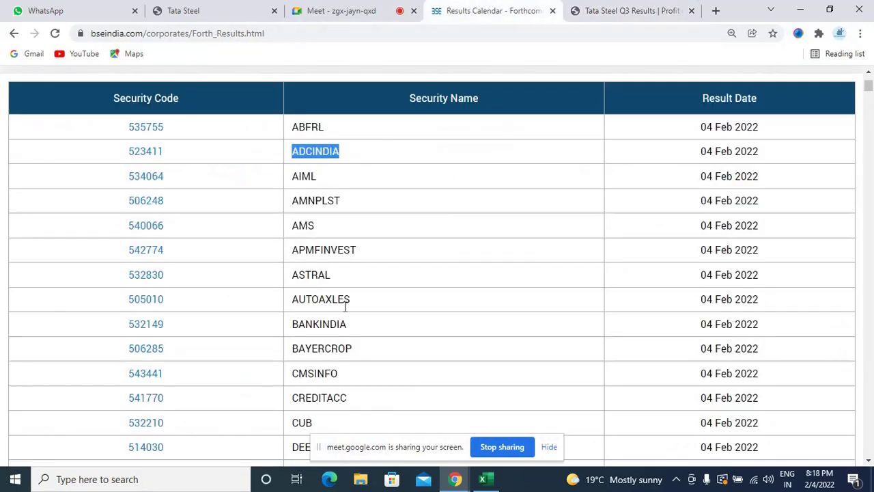
scroll(345, 304, down, 2)
scroll(345, 307, up, 1)
scroll(344, 307, up, 2)
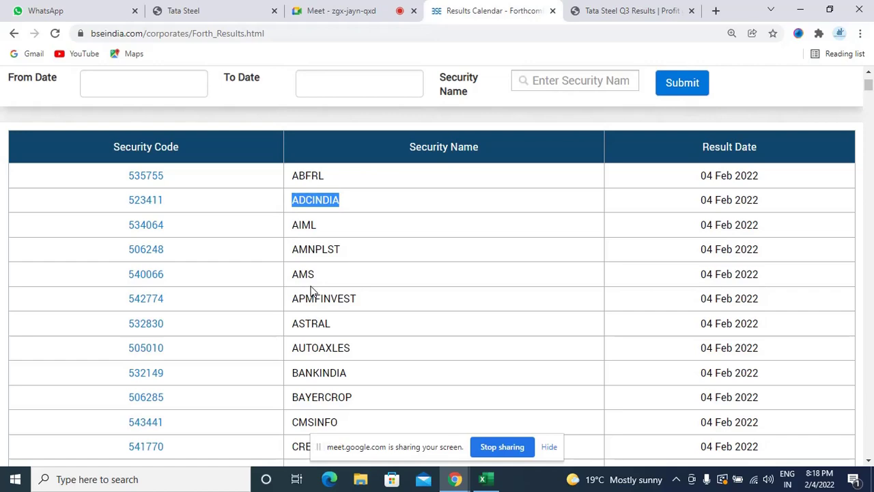
scroll(312, 291, down, 2)
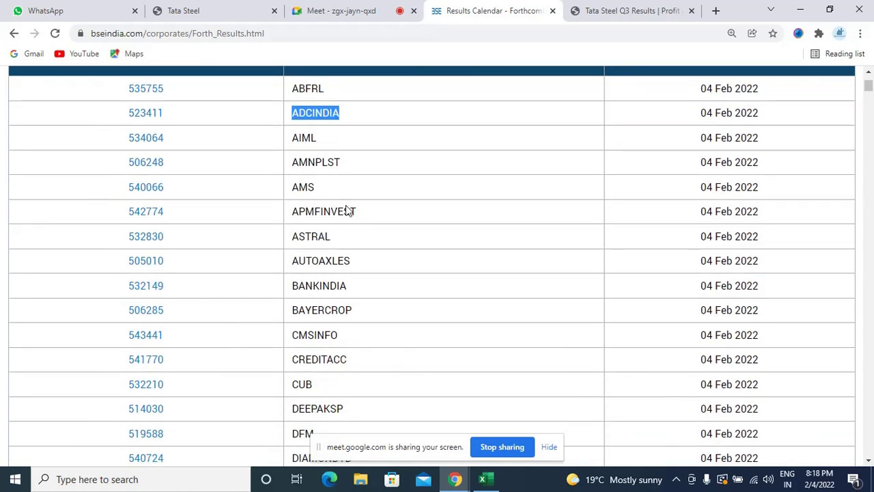
- Switch to the Excel result calendar and review its ticker and result date columns down to empty row 7
key(alt+Tab)
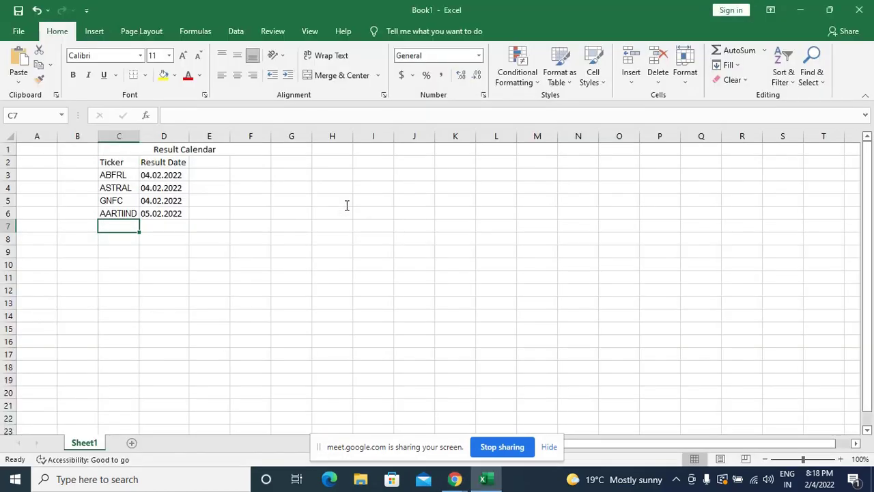
click(161, 224)
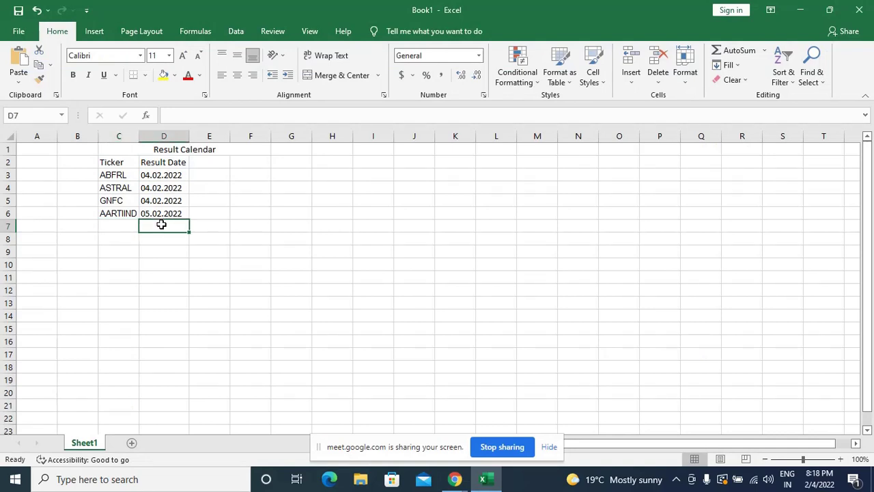
click(124, 225)
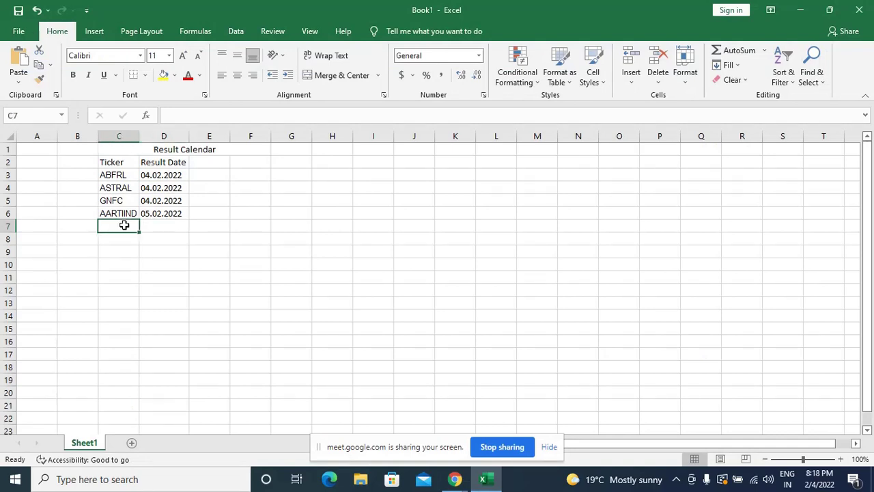
click(156, 226)
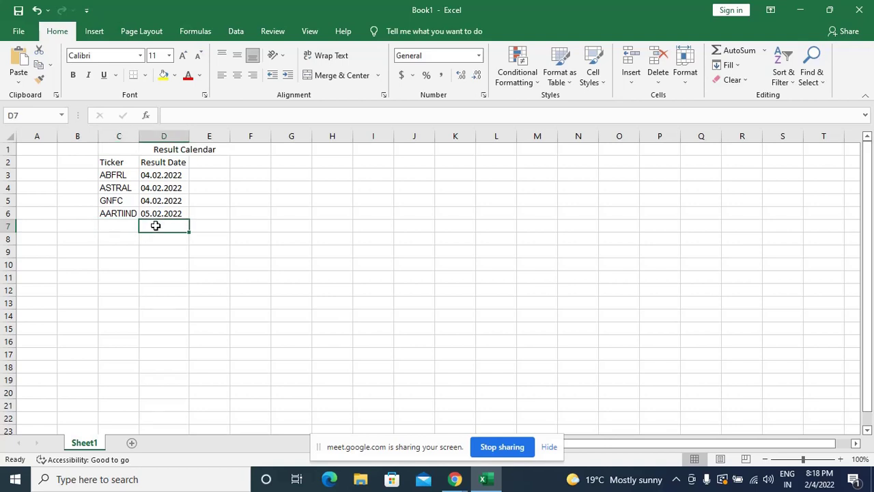
- Switch back to Chrome, close the Moneycontrol article and BSE Results Calendar pages, and bring up the Tata Steel PDF report
key(alt+Tab)
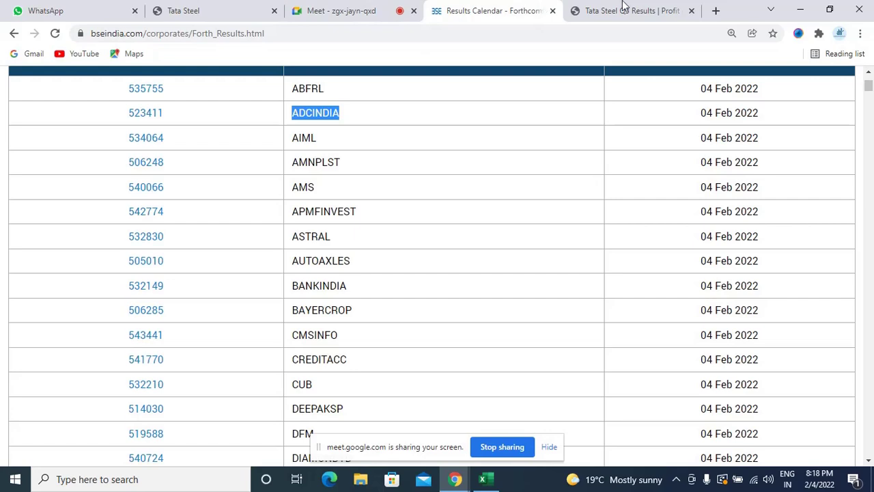
click(651, 10)
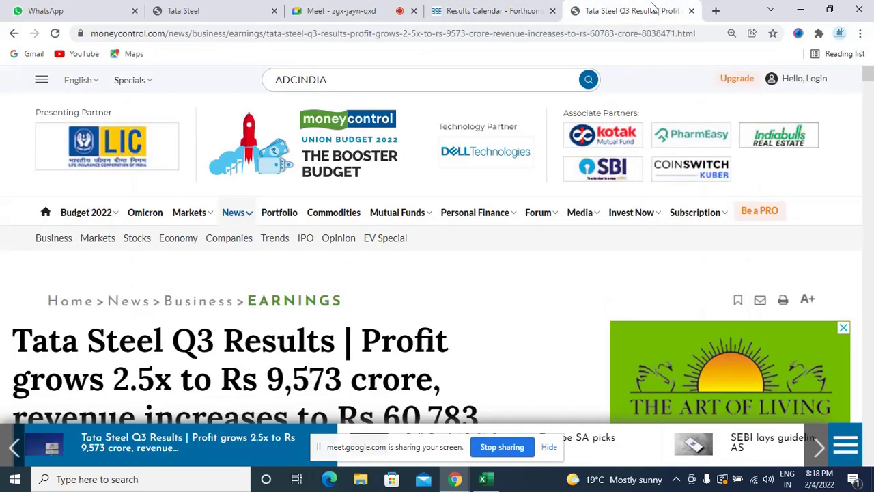
click(692, 12)
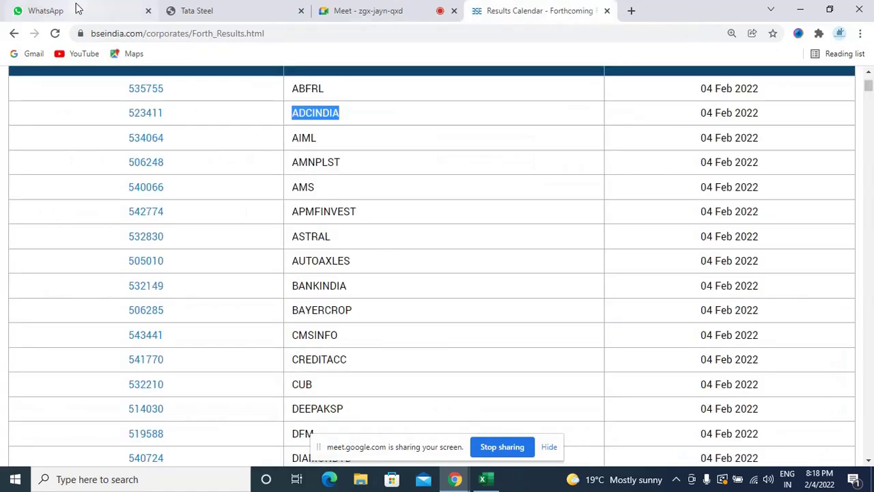
click(220, 6)
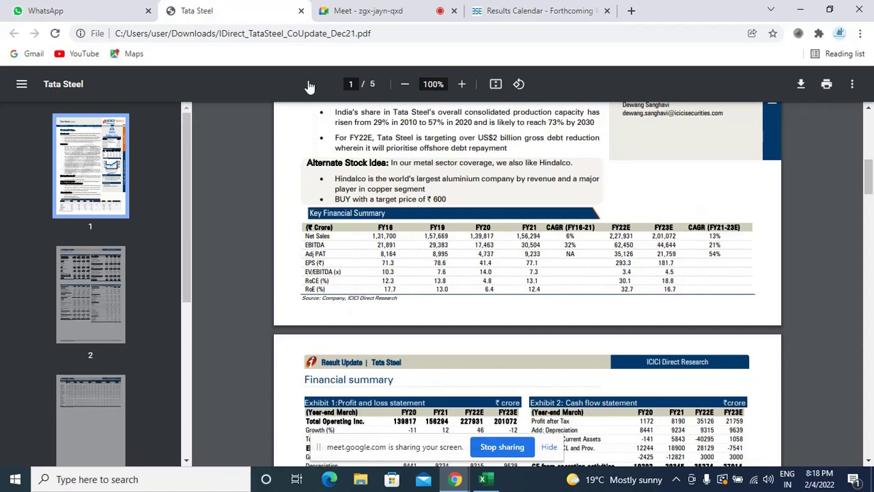
click(607, 11)
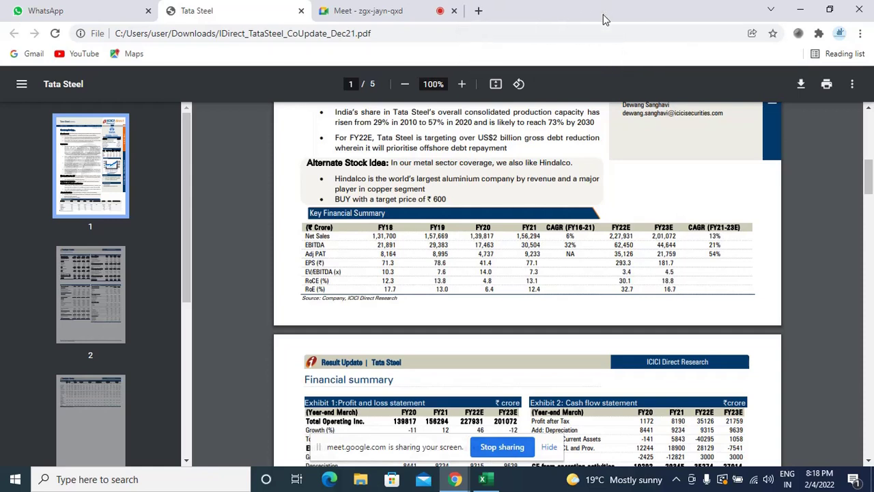